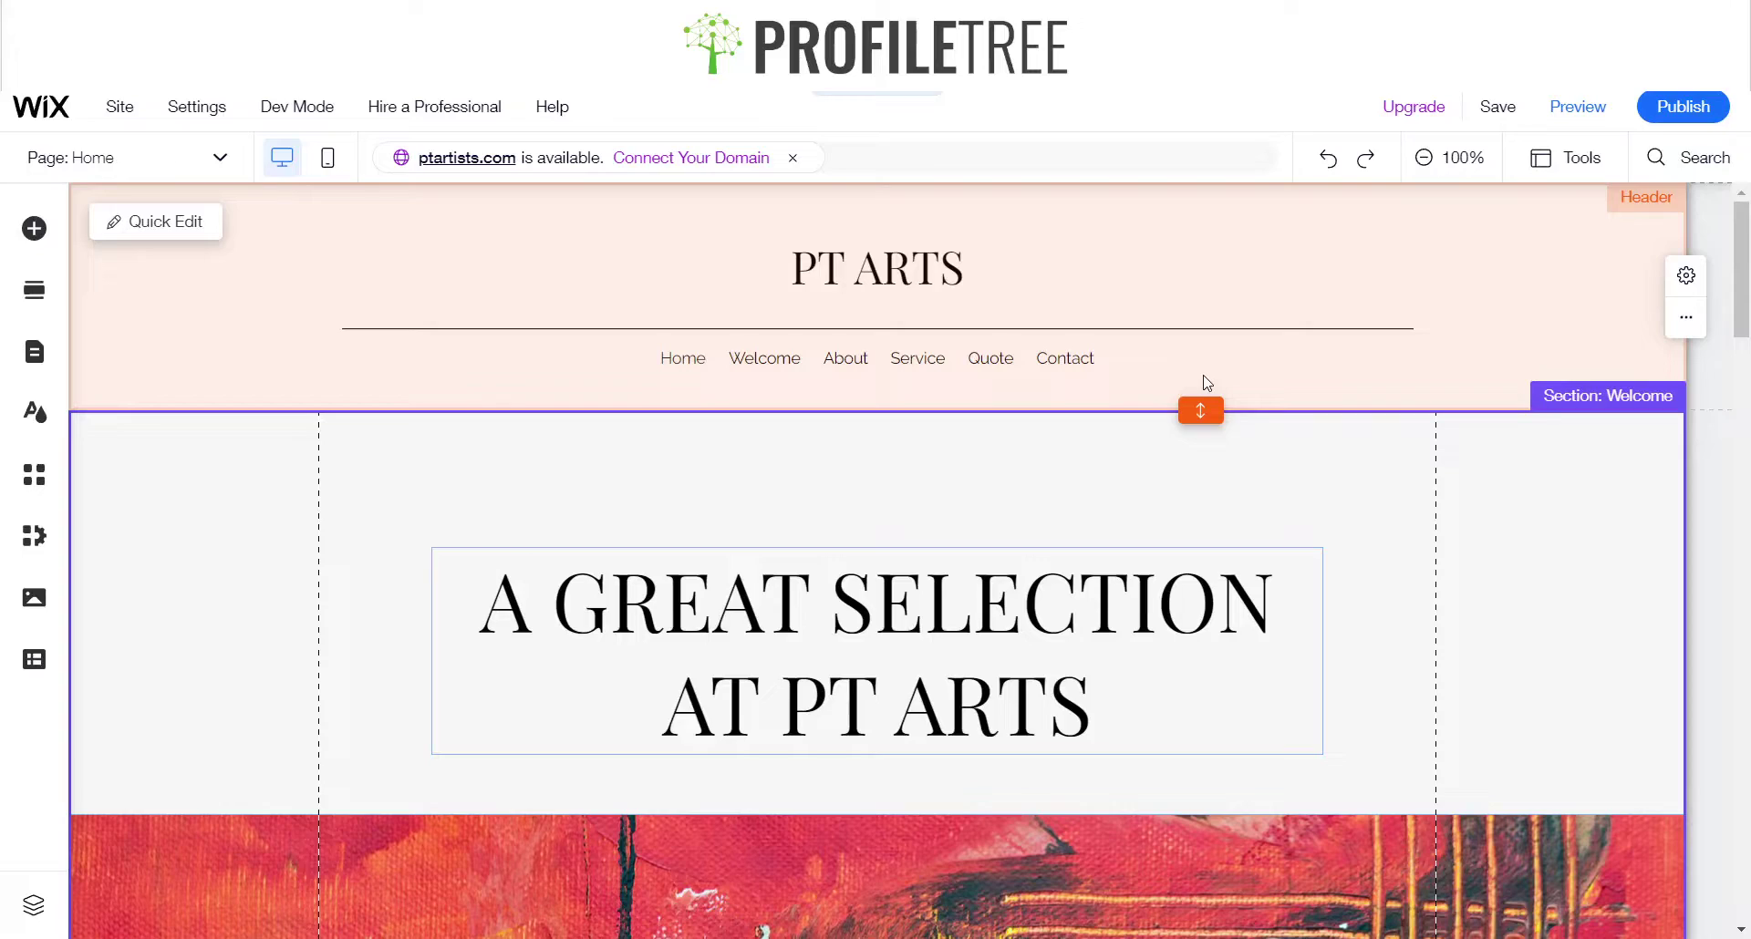
# Look over the PT ARTS home page in the editor, then switch to Preview
pyautogui.scroll(-15, 1204, 375)
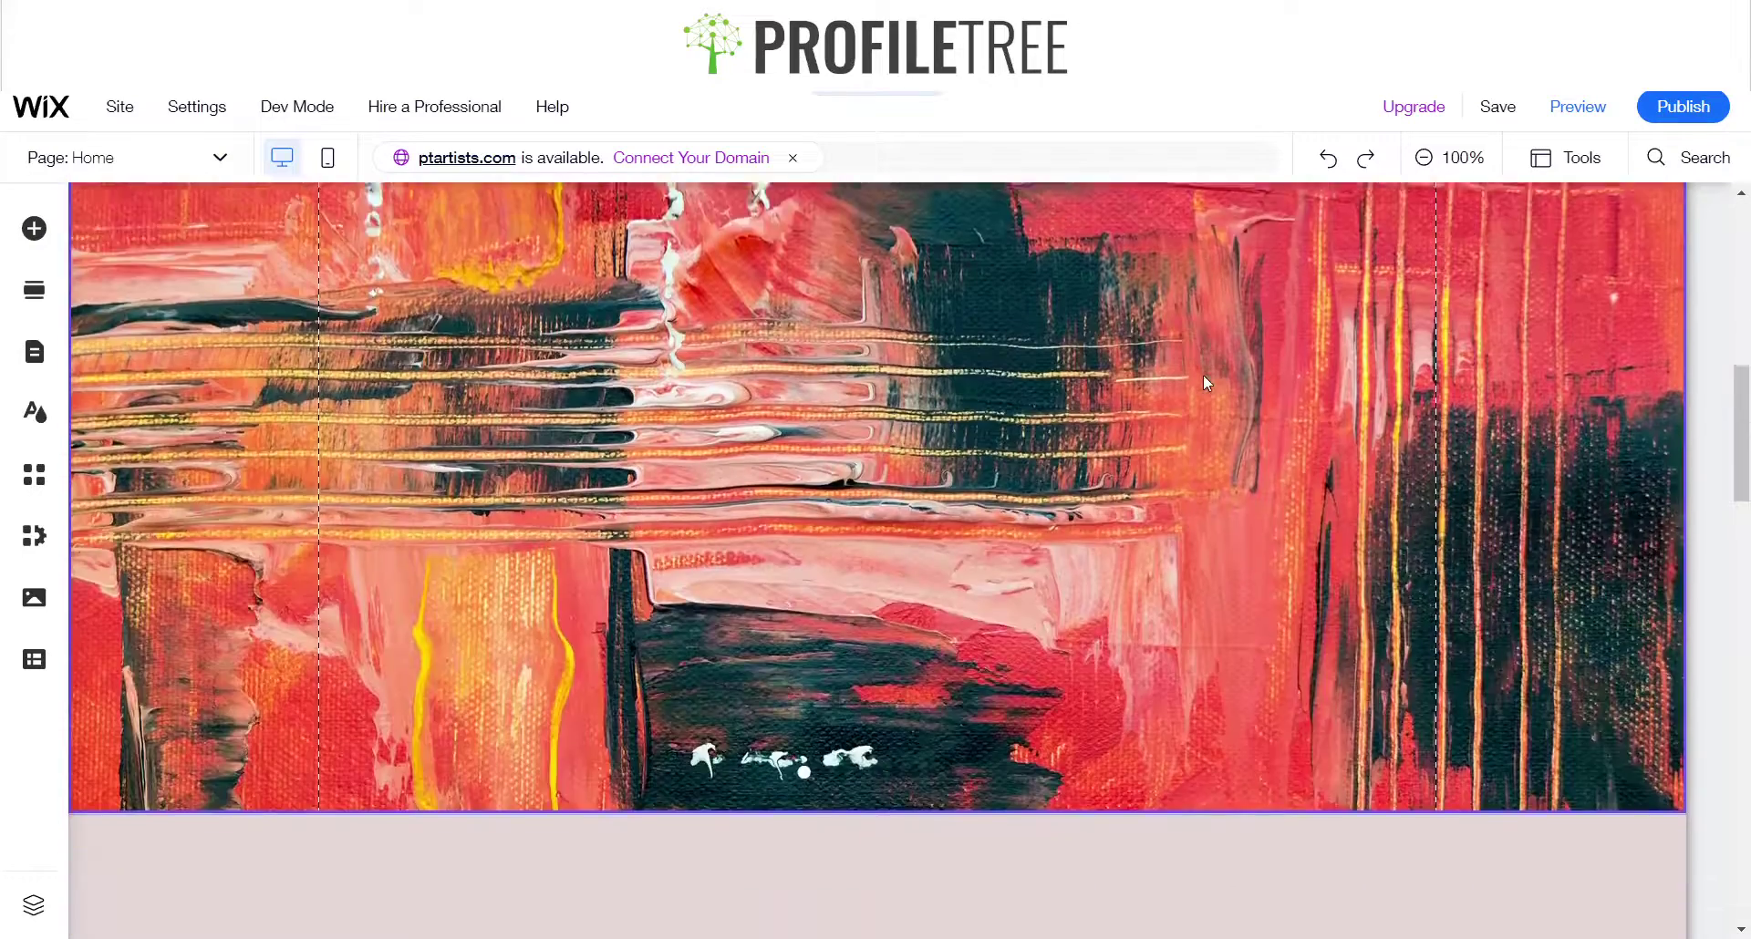
pyautogui.scroll(15, 1206, 381)
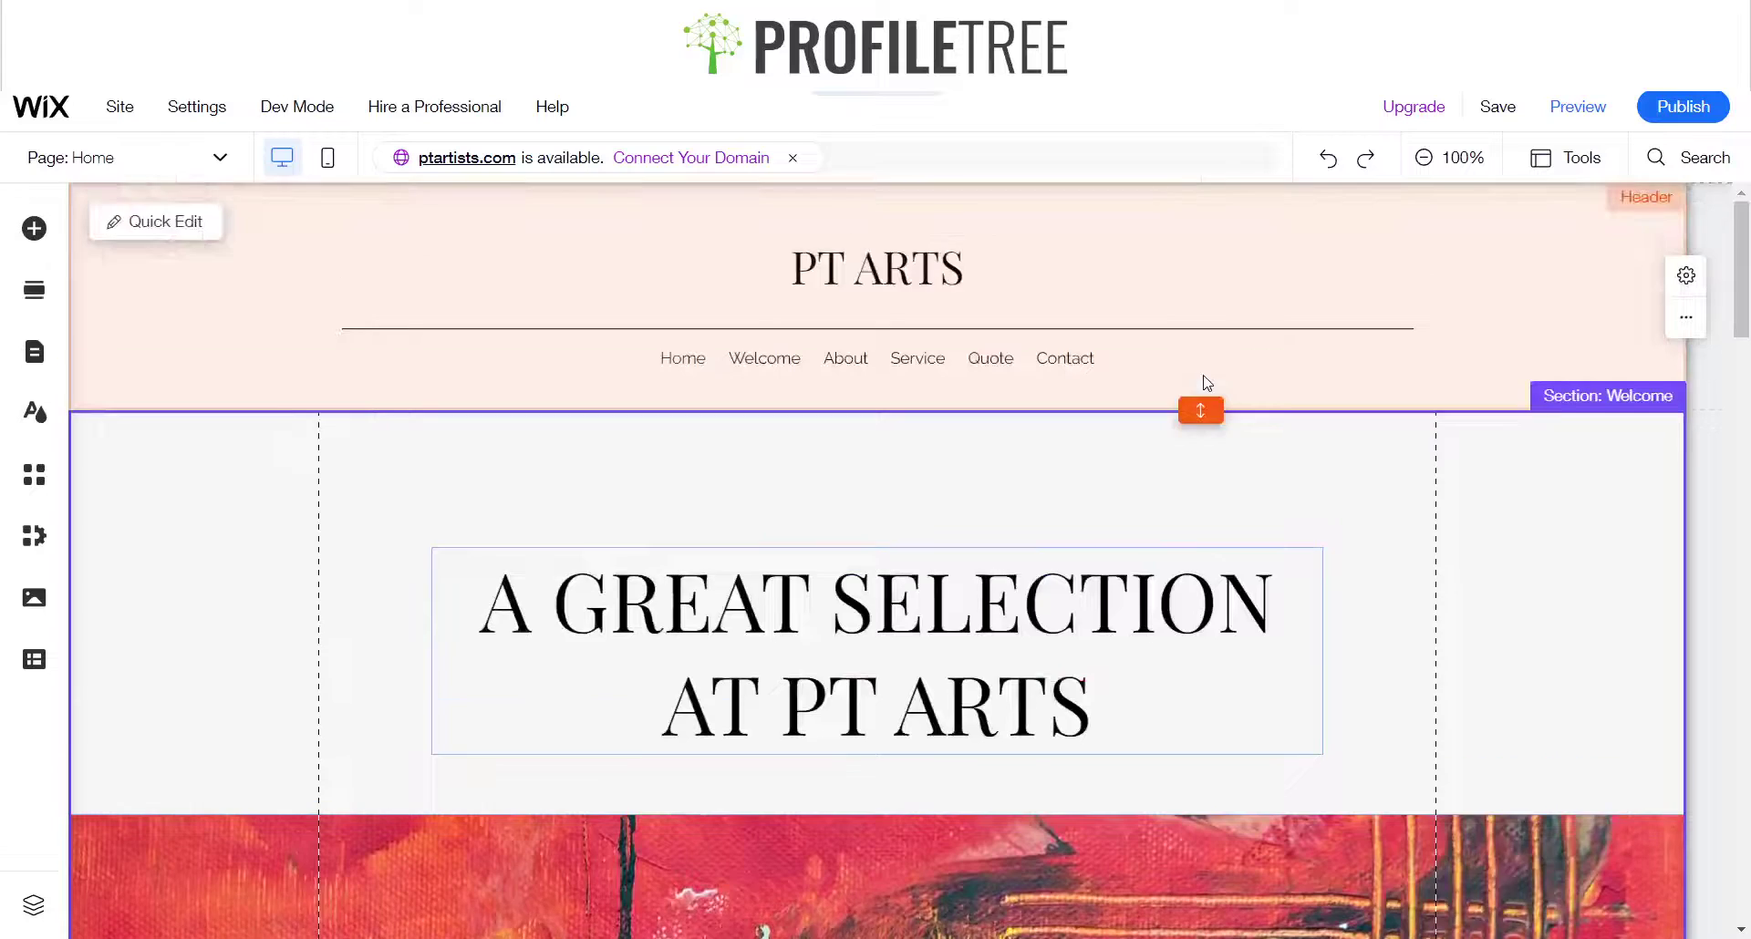
pyautogui.scroll(-15, 1207, 381)
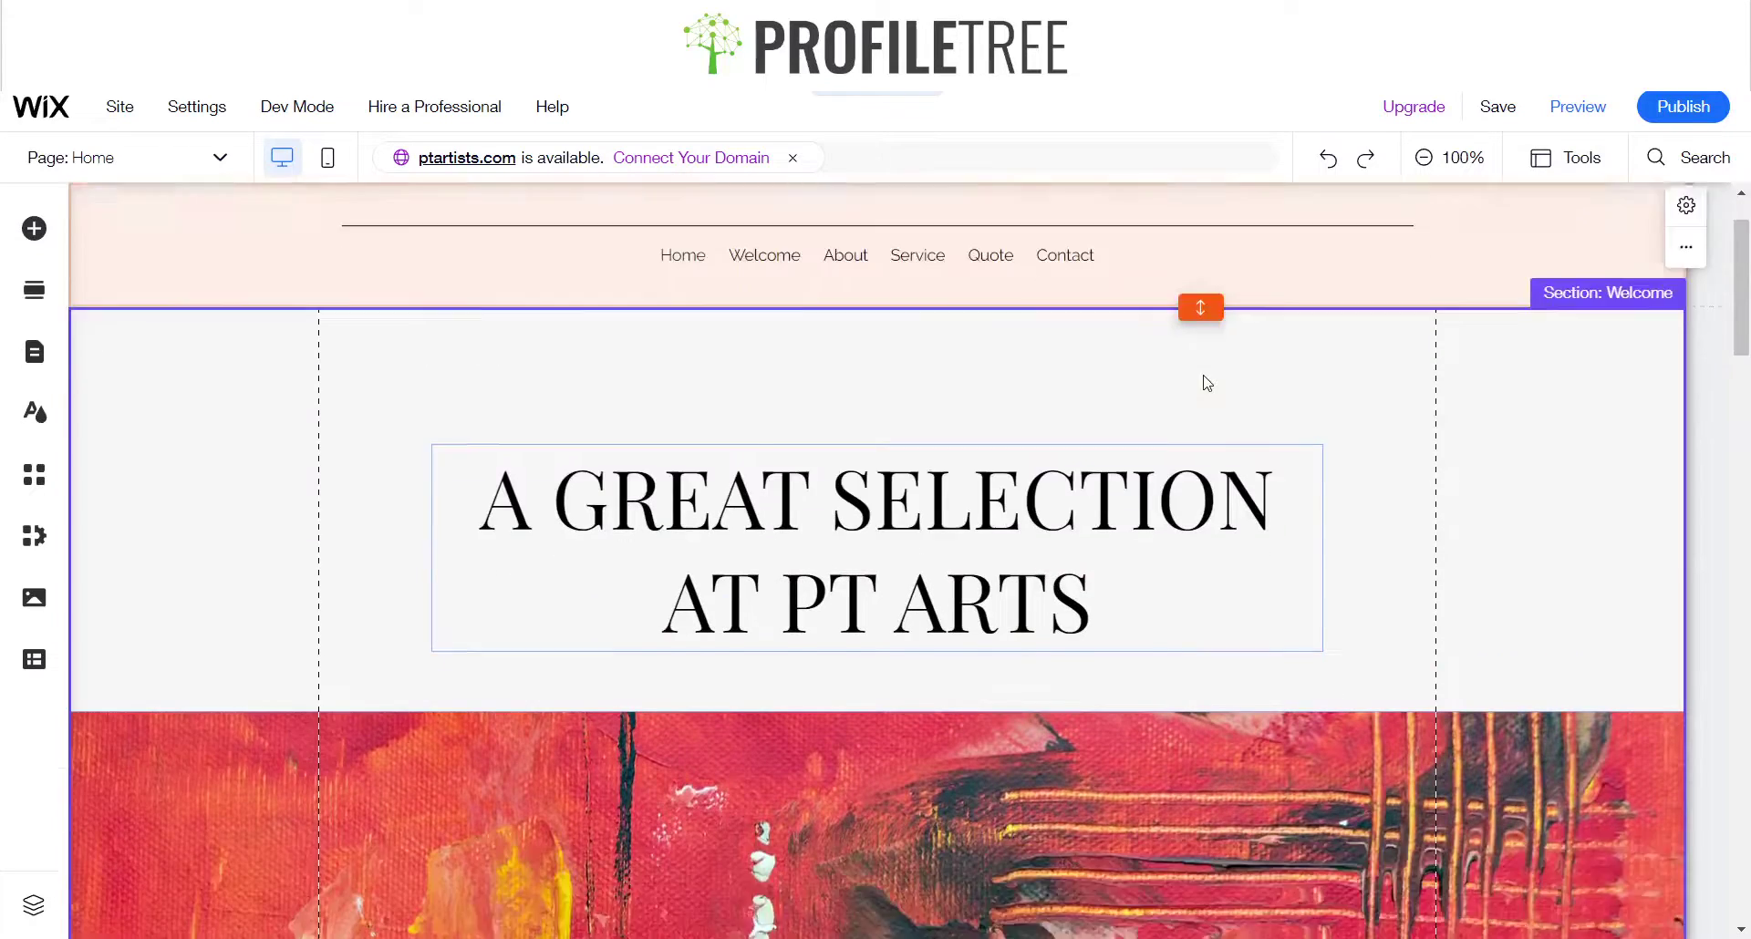
pyautogui.scroll(-10, 1204, 378)
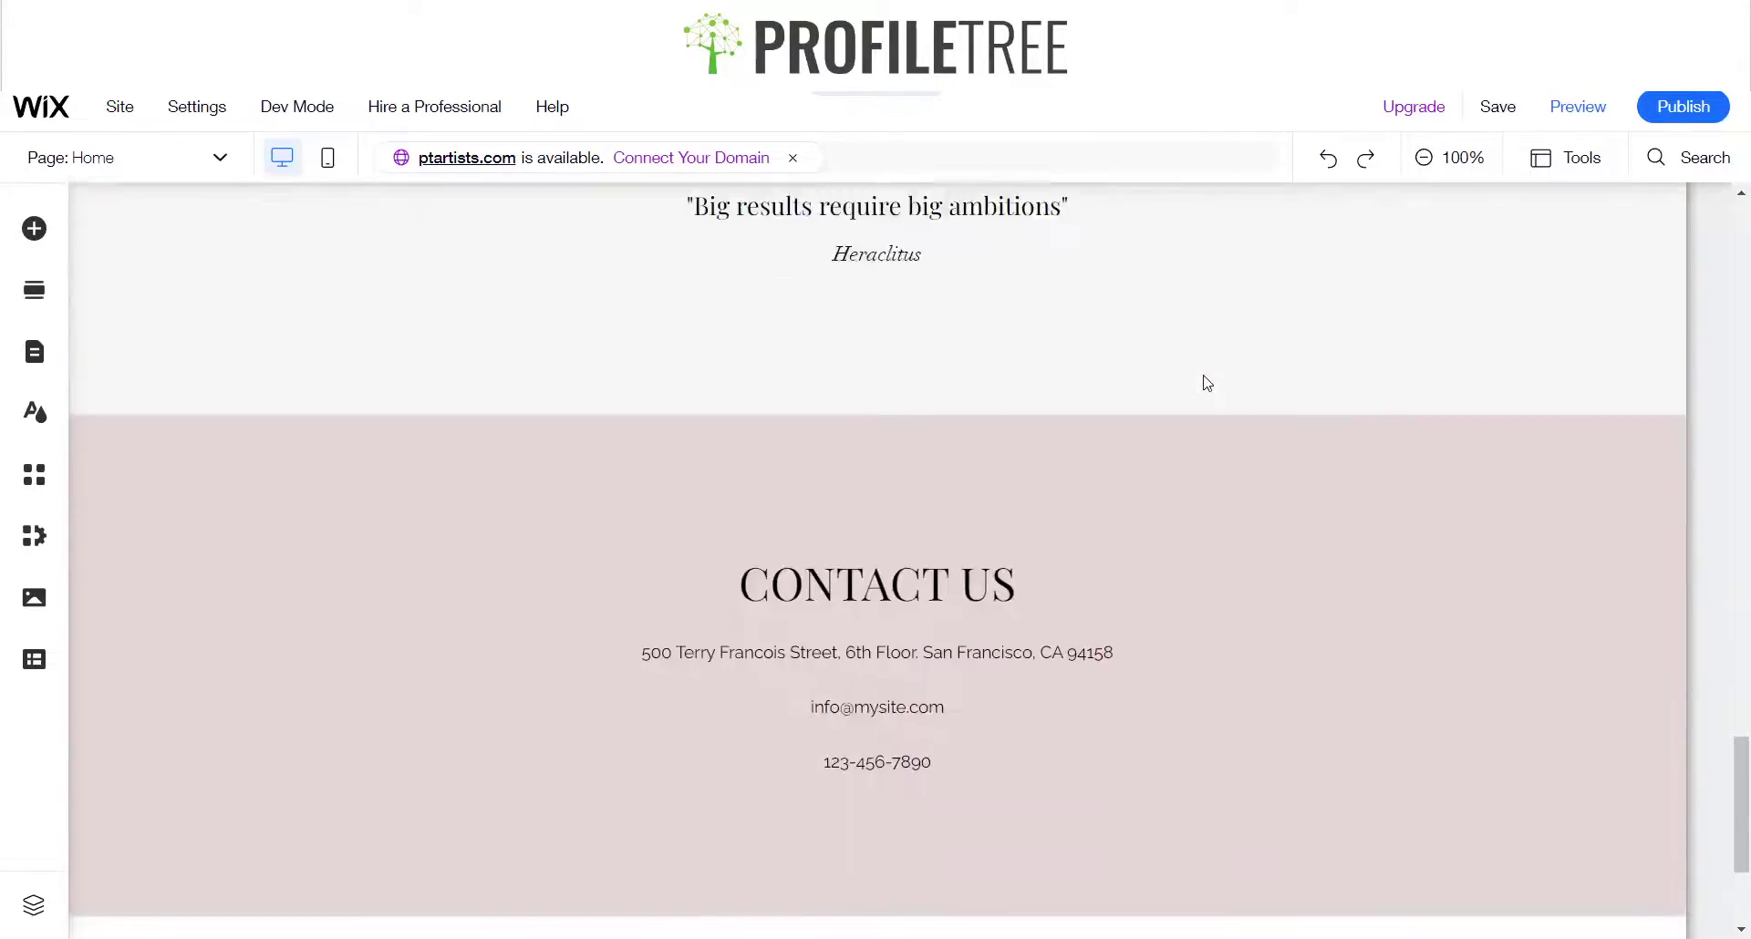
pyautogui.click(1565, 107)
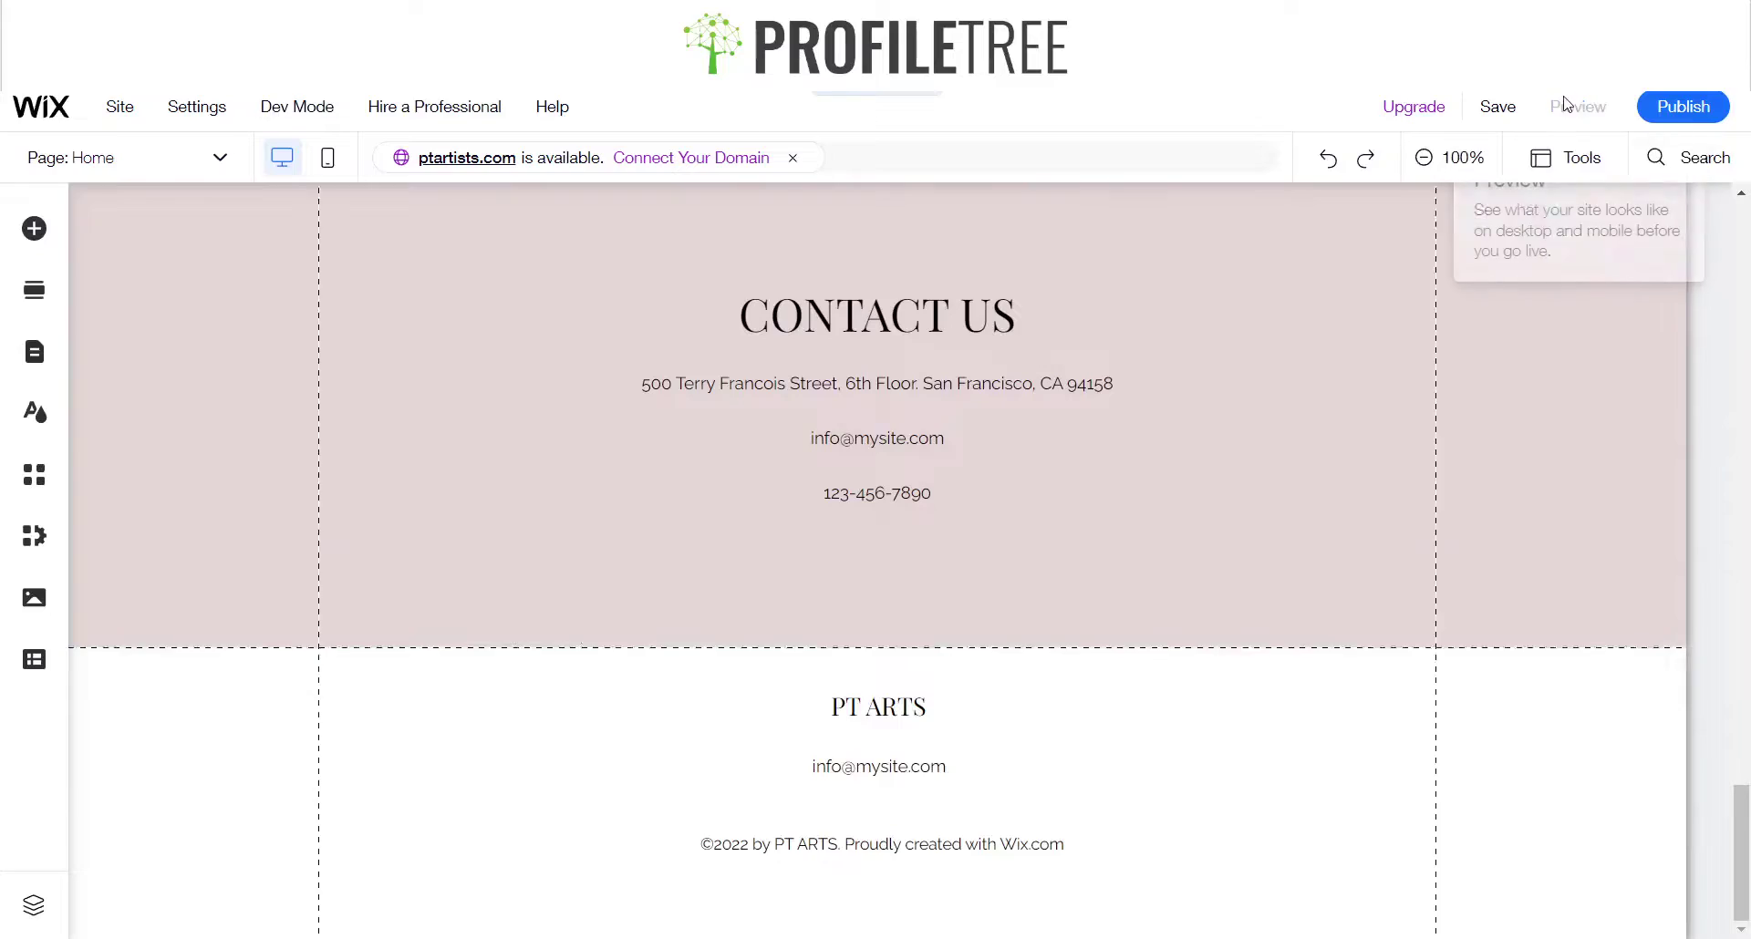
# Review the previewed PT ARTS home page down to the contact section, then go back to the editor
pyautogui.scroll(20, 944, 599)
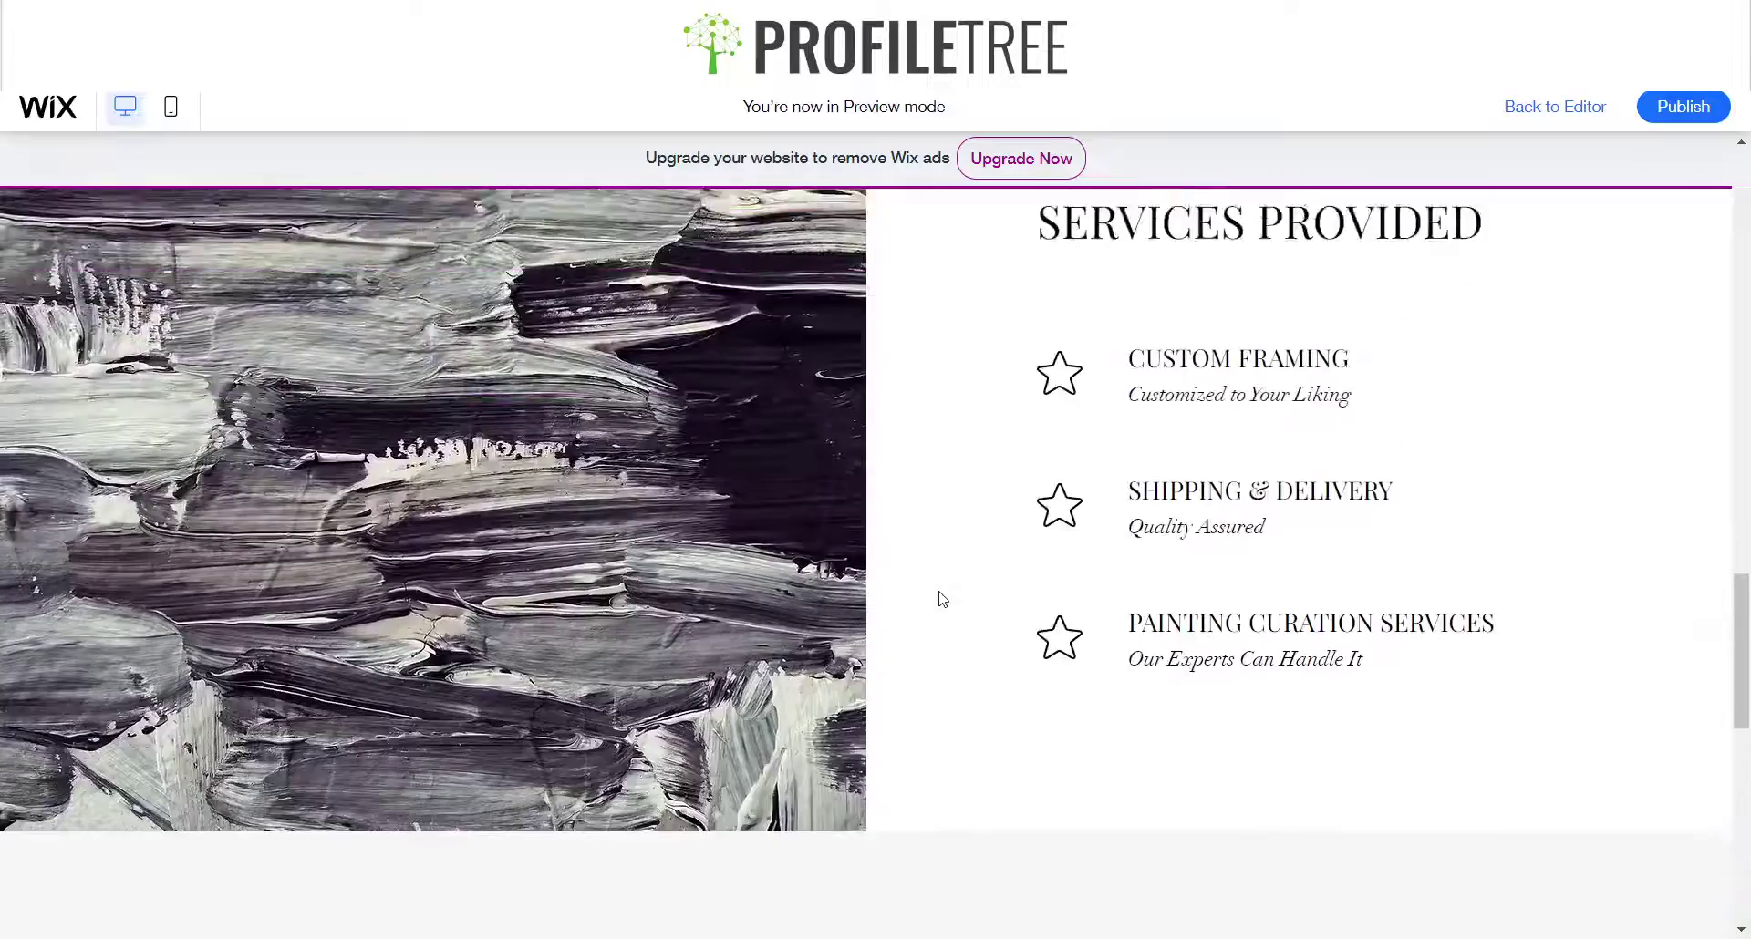
pyautogui.scroll(-4, 940, 592)
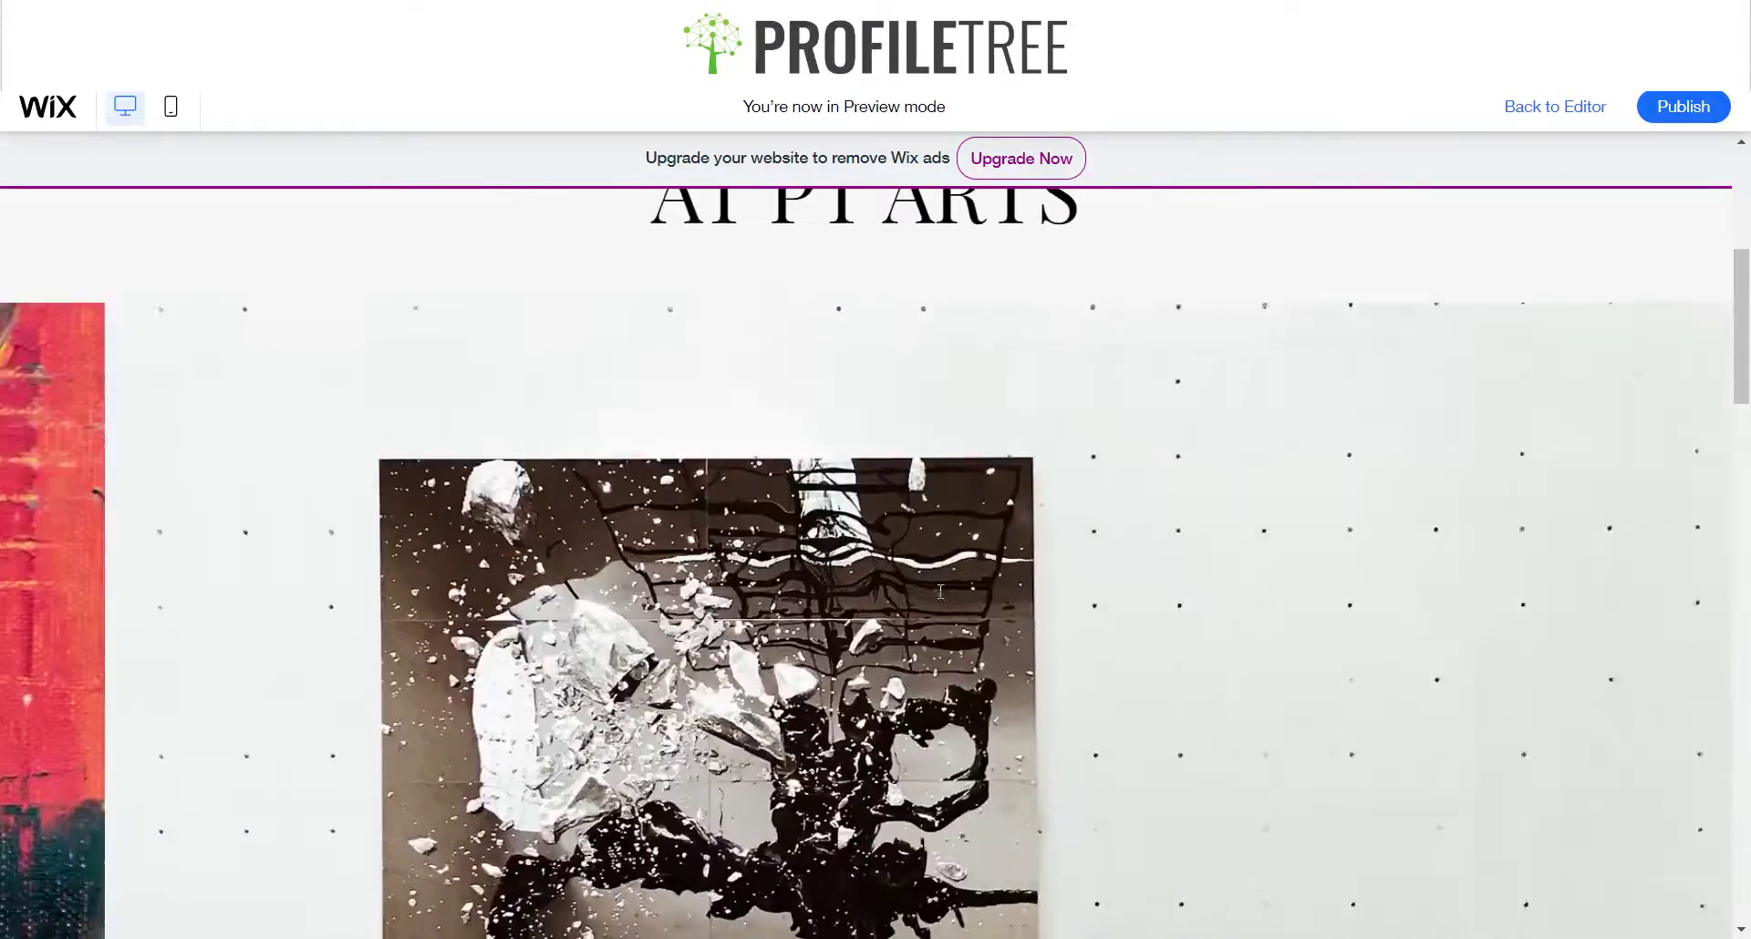
pyautogui.scroll(-15, 940, 592)
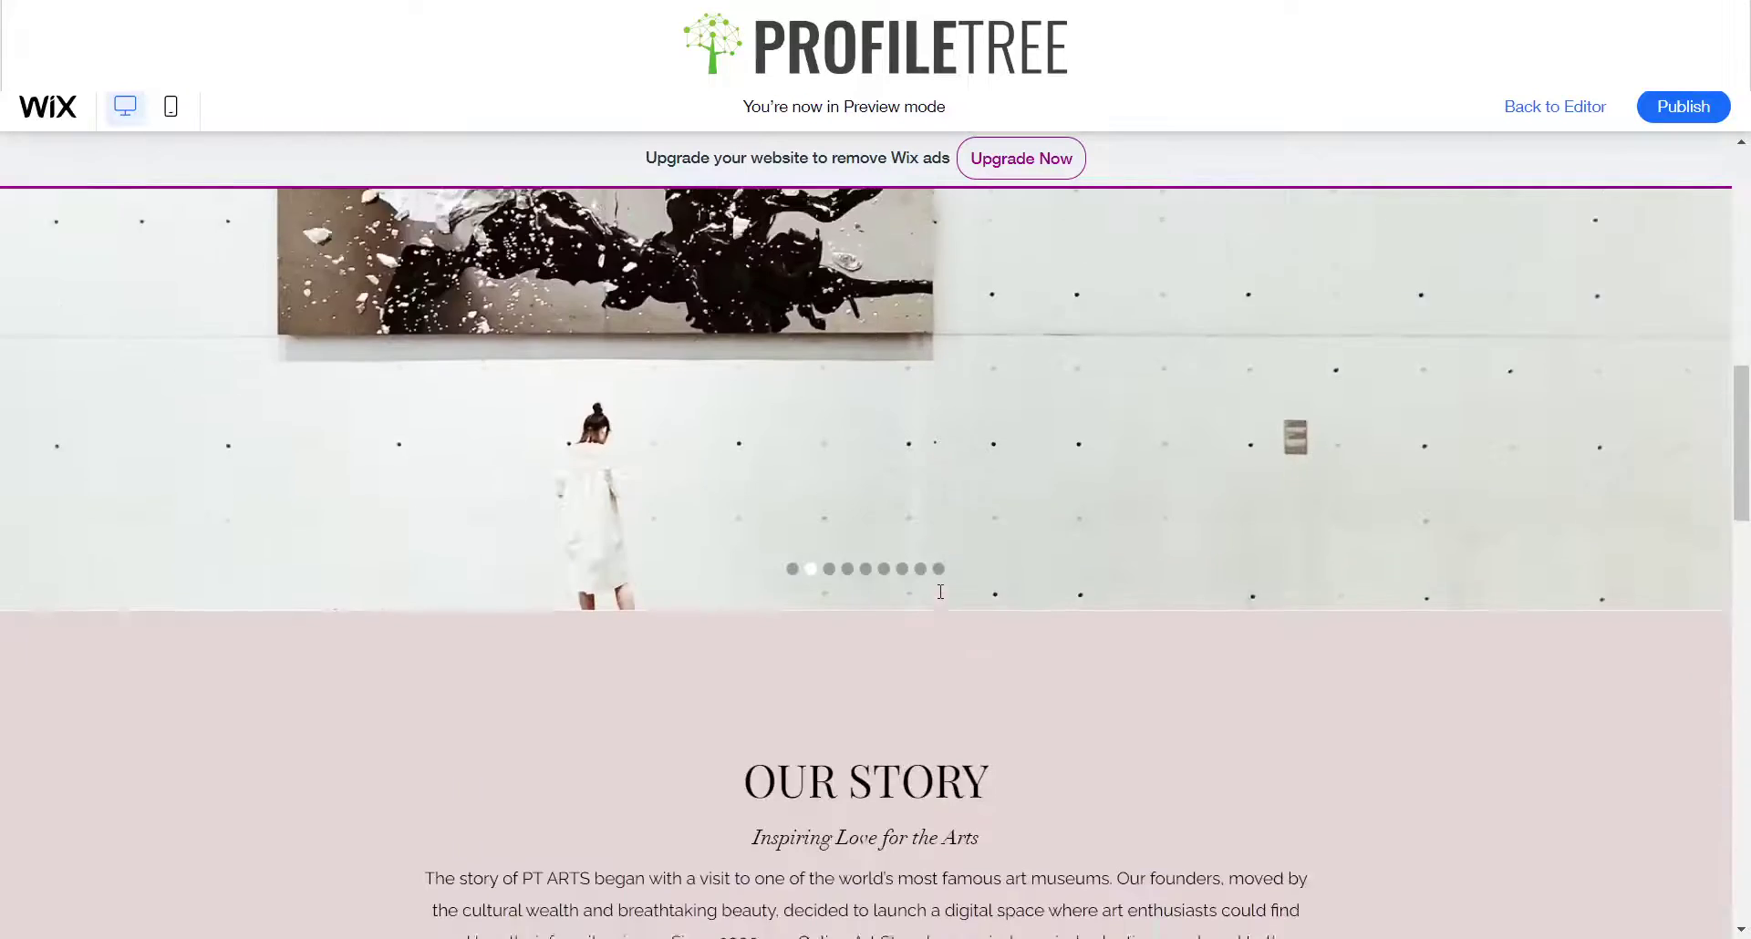
pyautogui.scroll(-13, 943, 599)
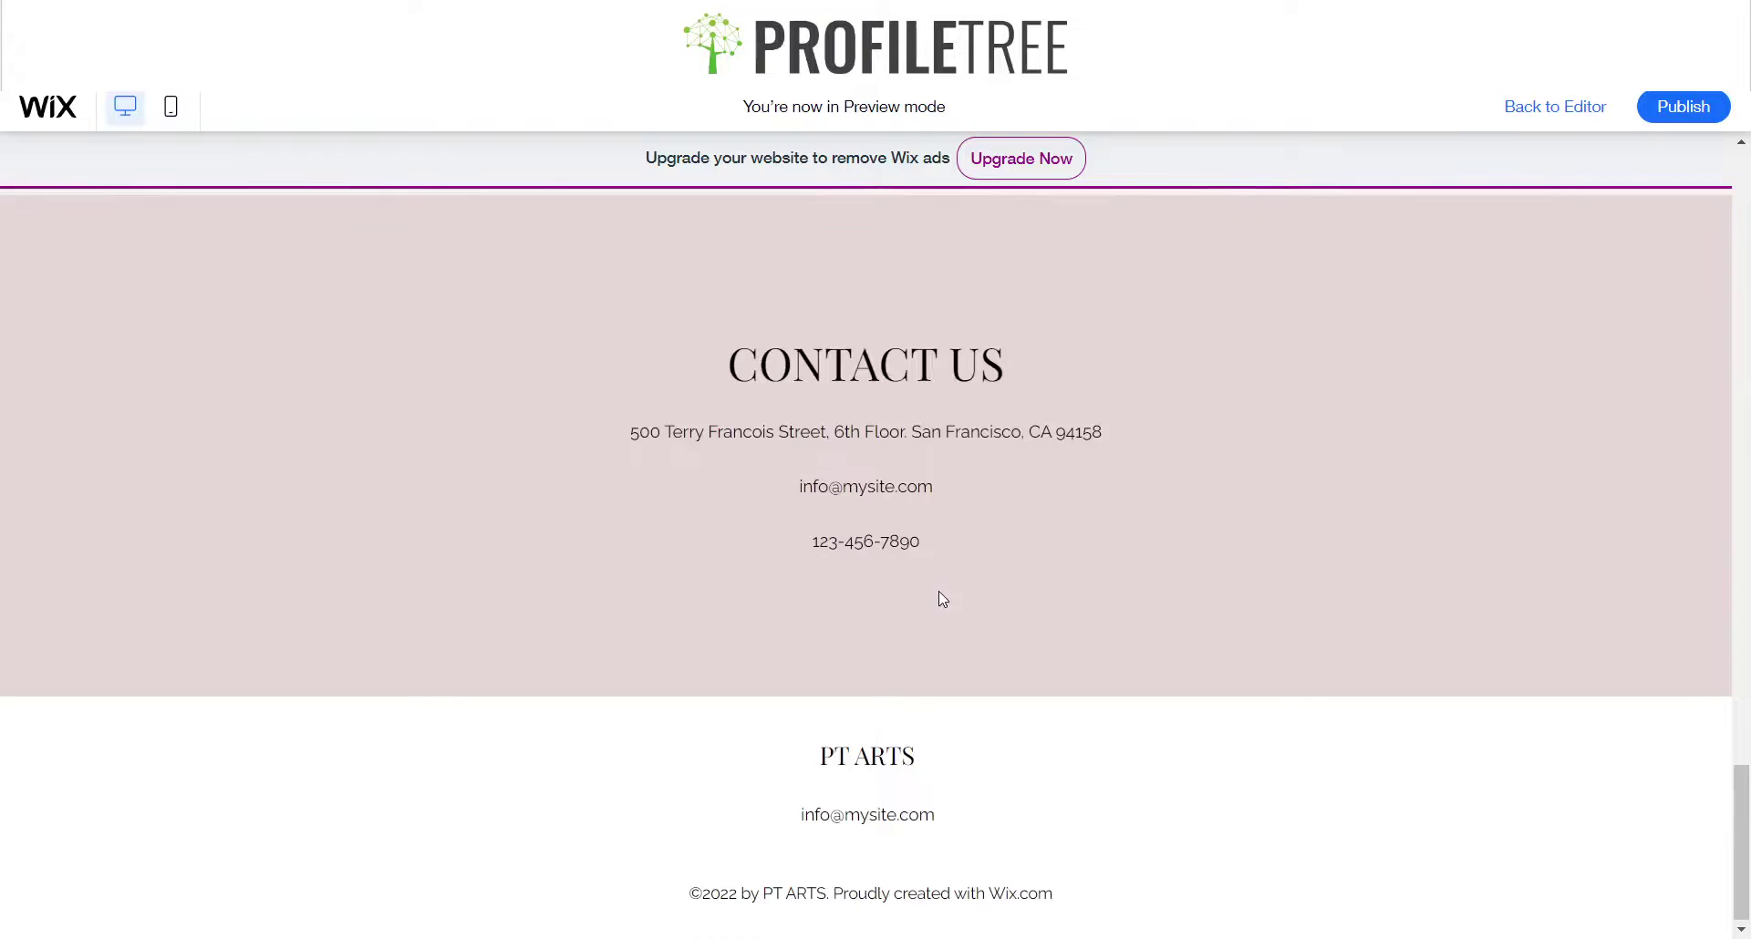
pyautogui.scroll(20, 943, 599)
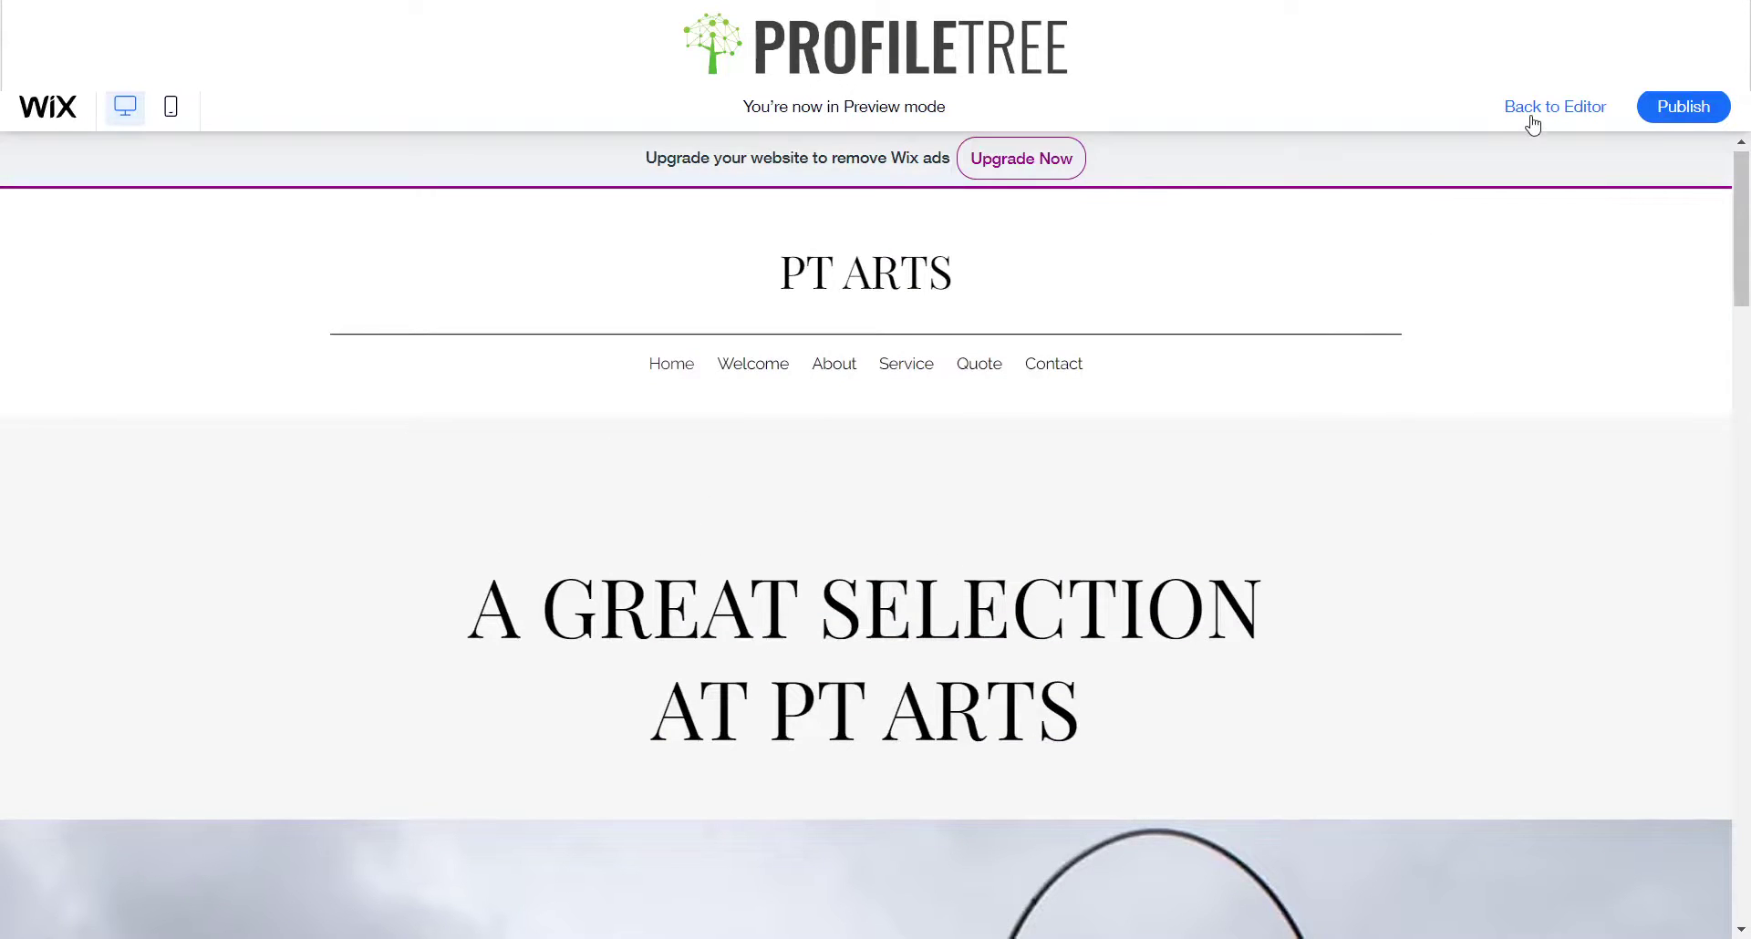
pyautogui.click(1530, 119)
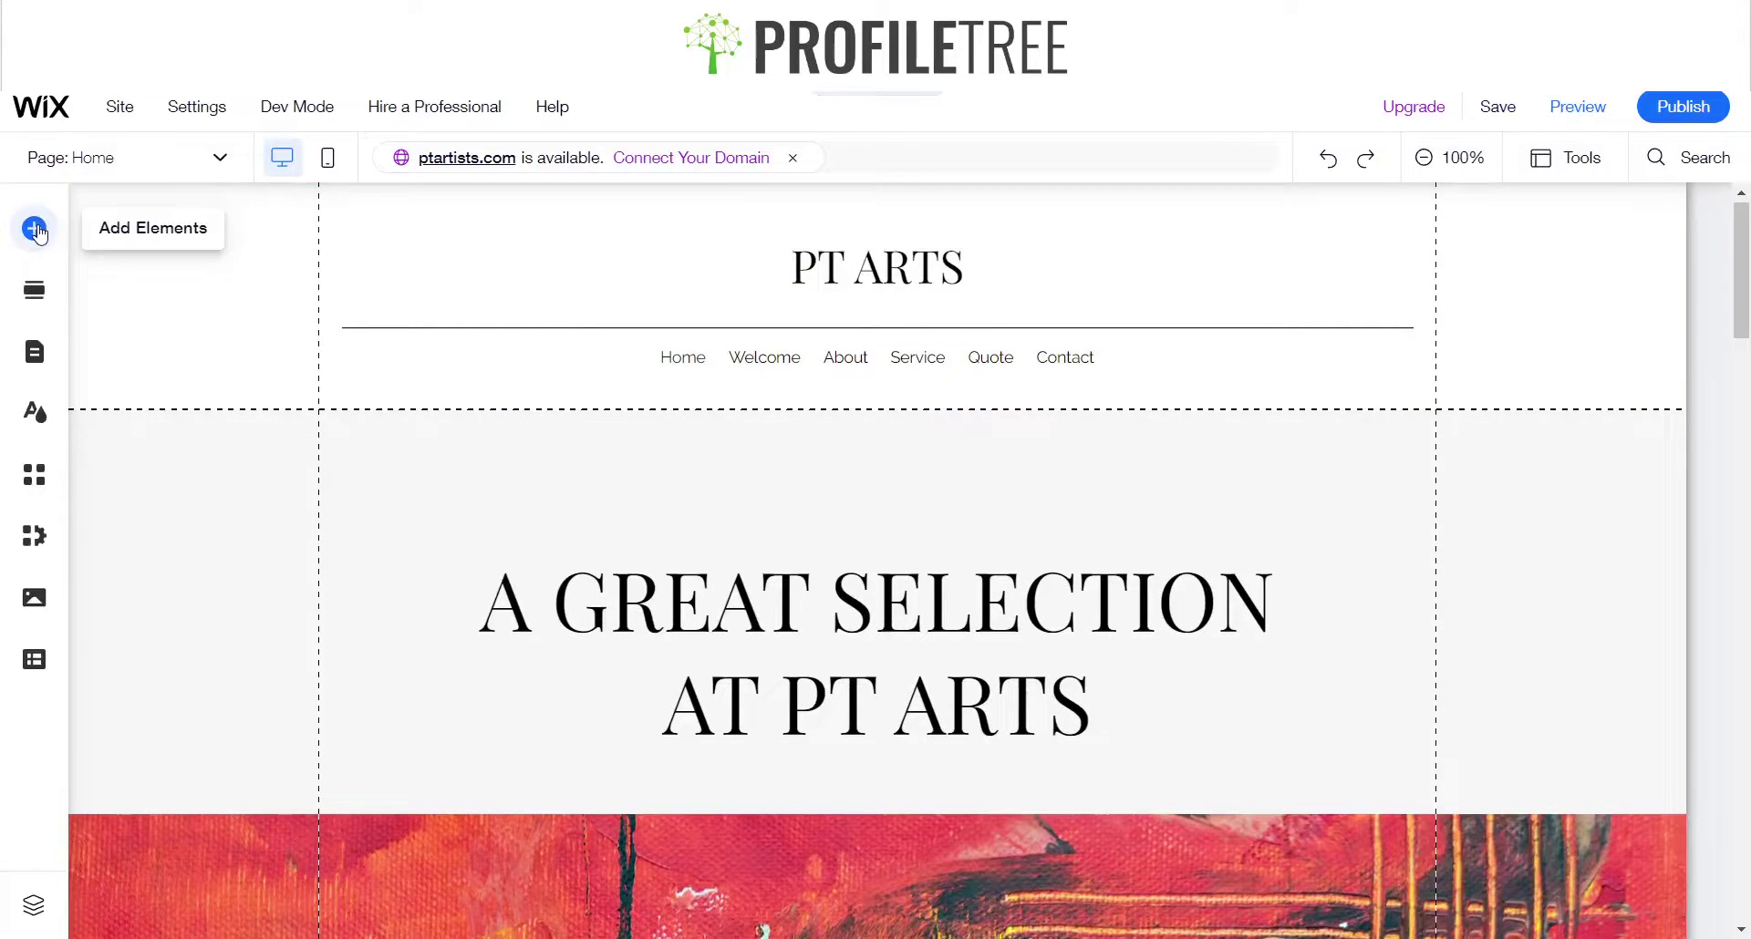
# Add the classic green mountain landscape strip from Add Elements > Strip
pyautogui.click(34, 229)
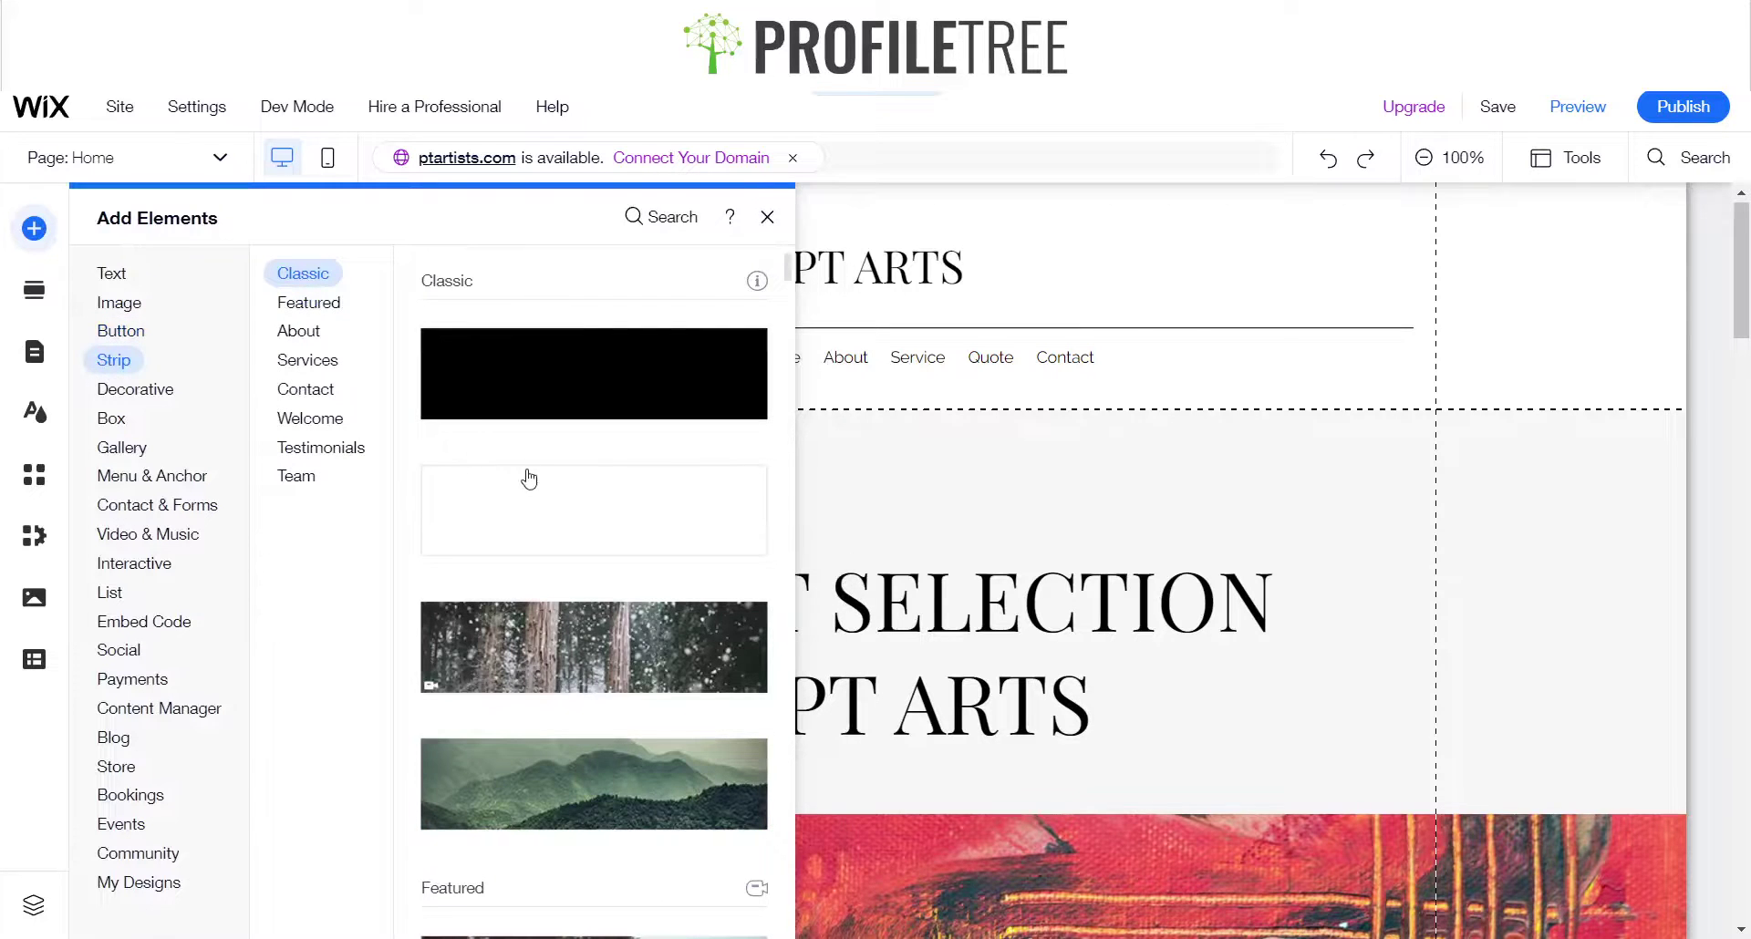
pyautogui.scroll(-10, 529, 479)
pyautogui.scroll(-15, 529, 479)
pyautogui.scroll(-5, 529, 479)
pyautogui.scroll(10, 529, 479)
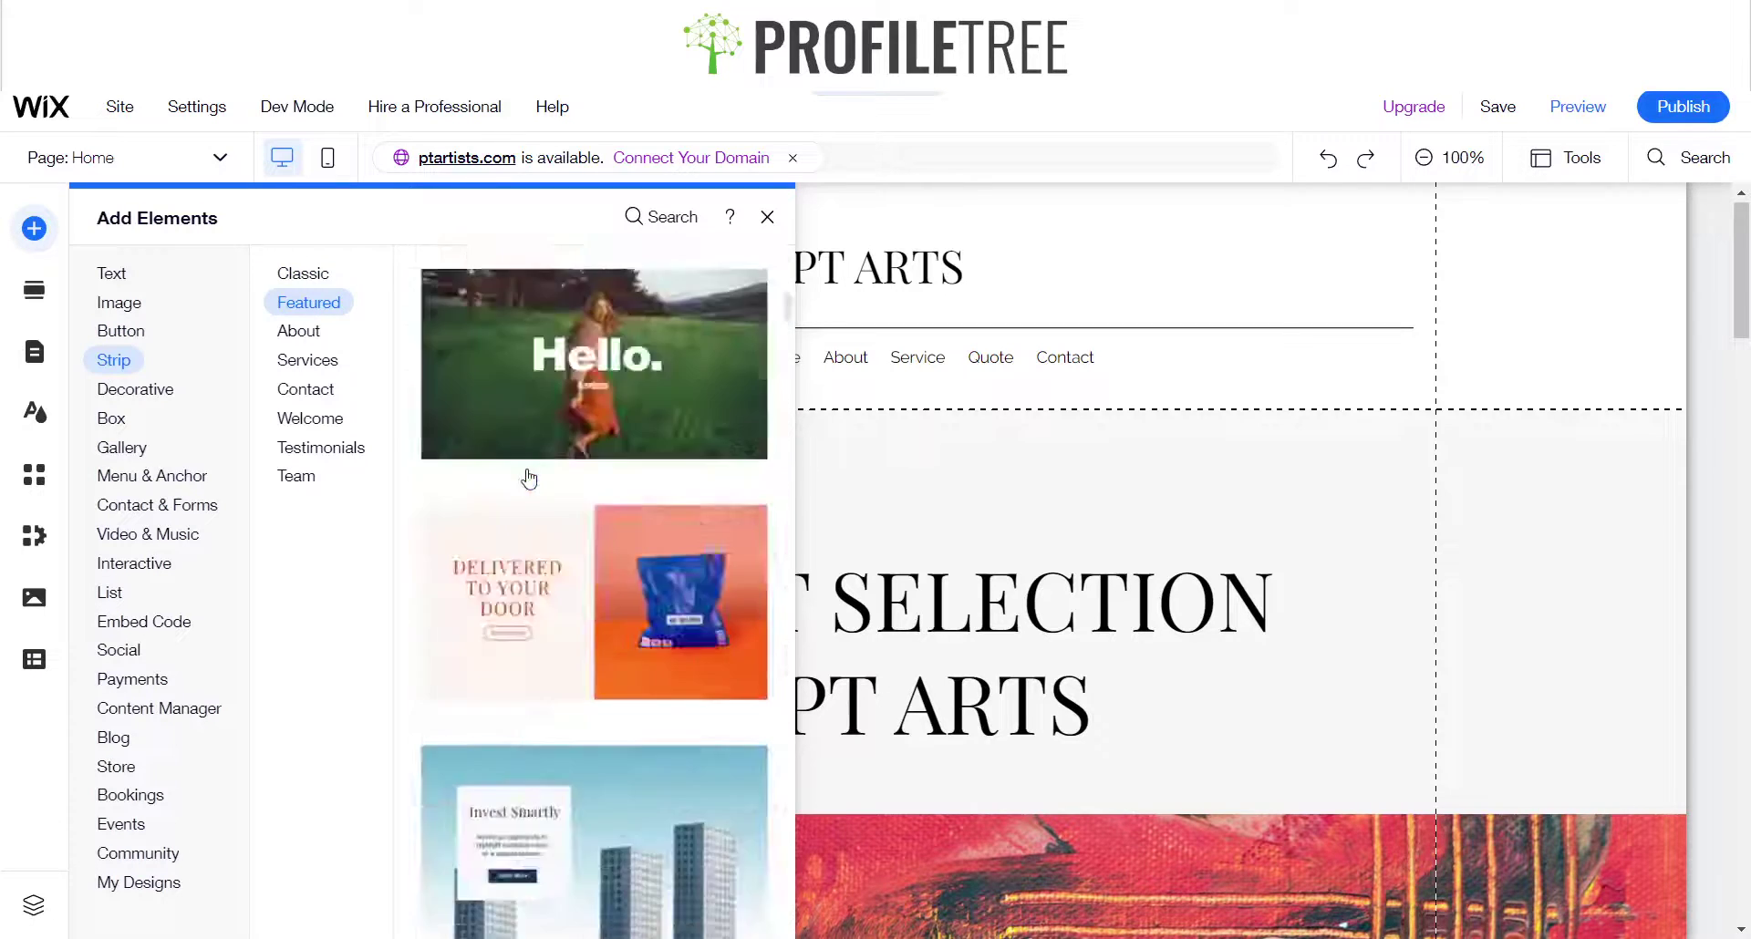
pyautogui.scroll(5, 529, 478)
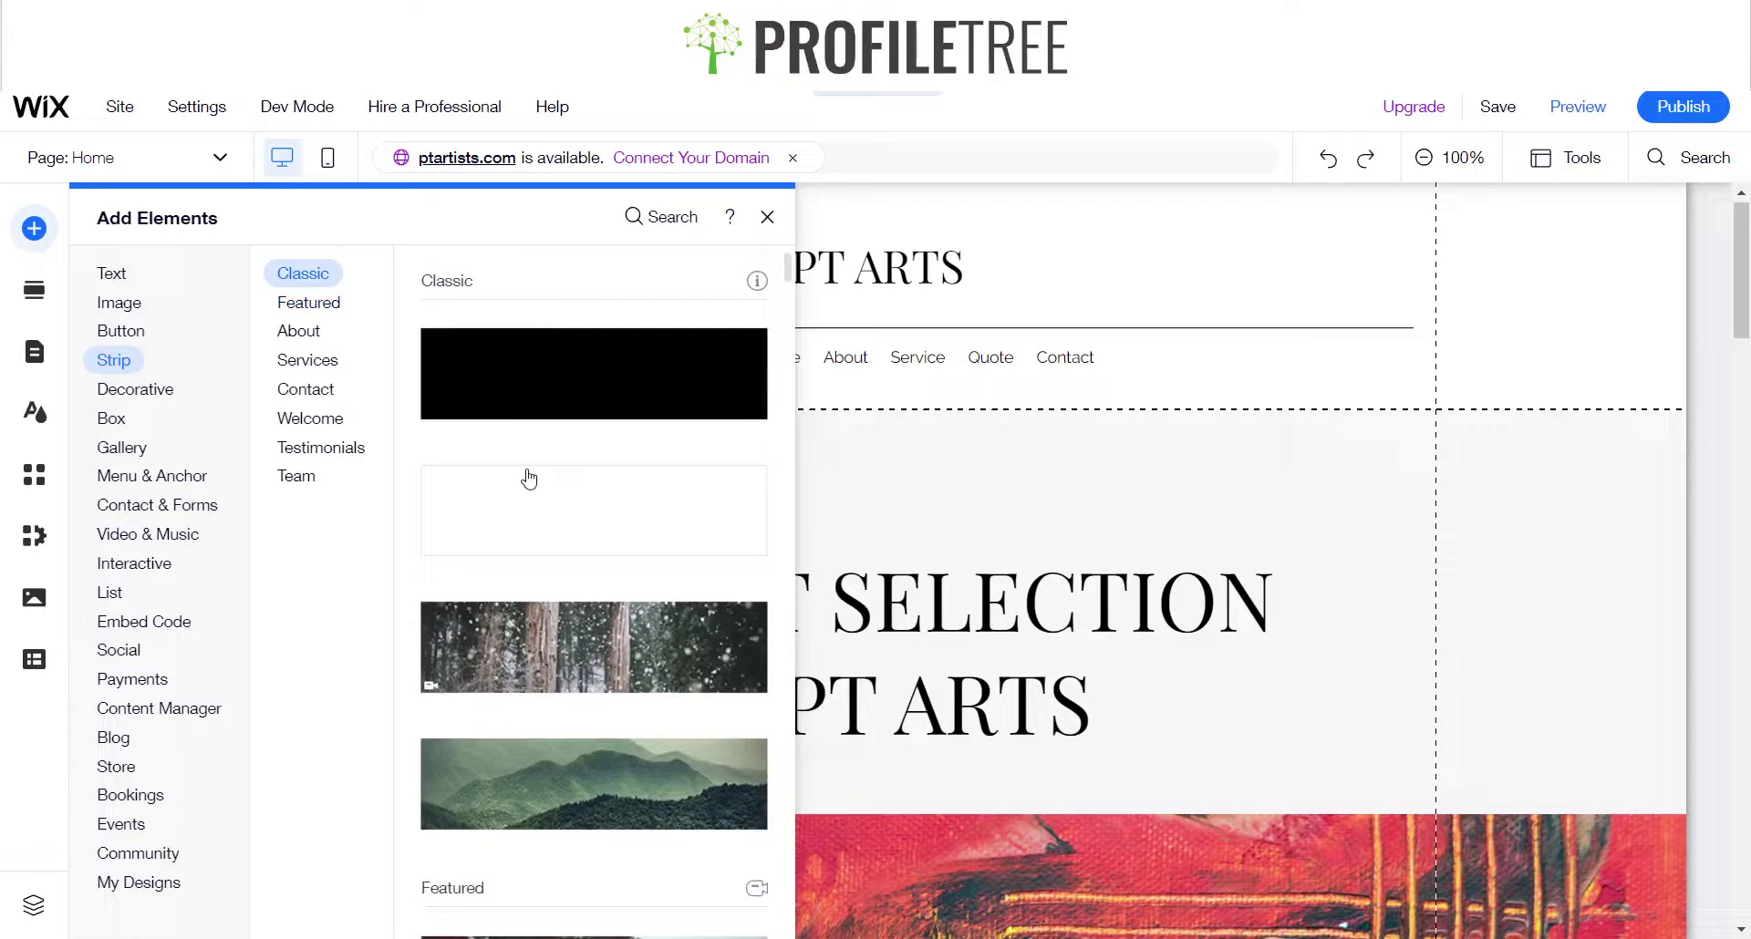
pyautogui.click(520, 810)
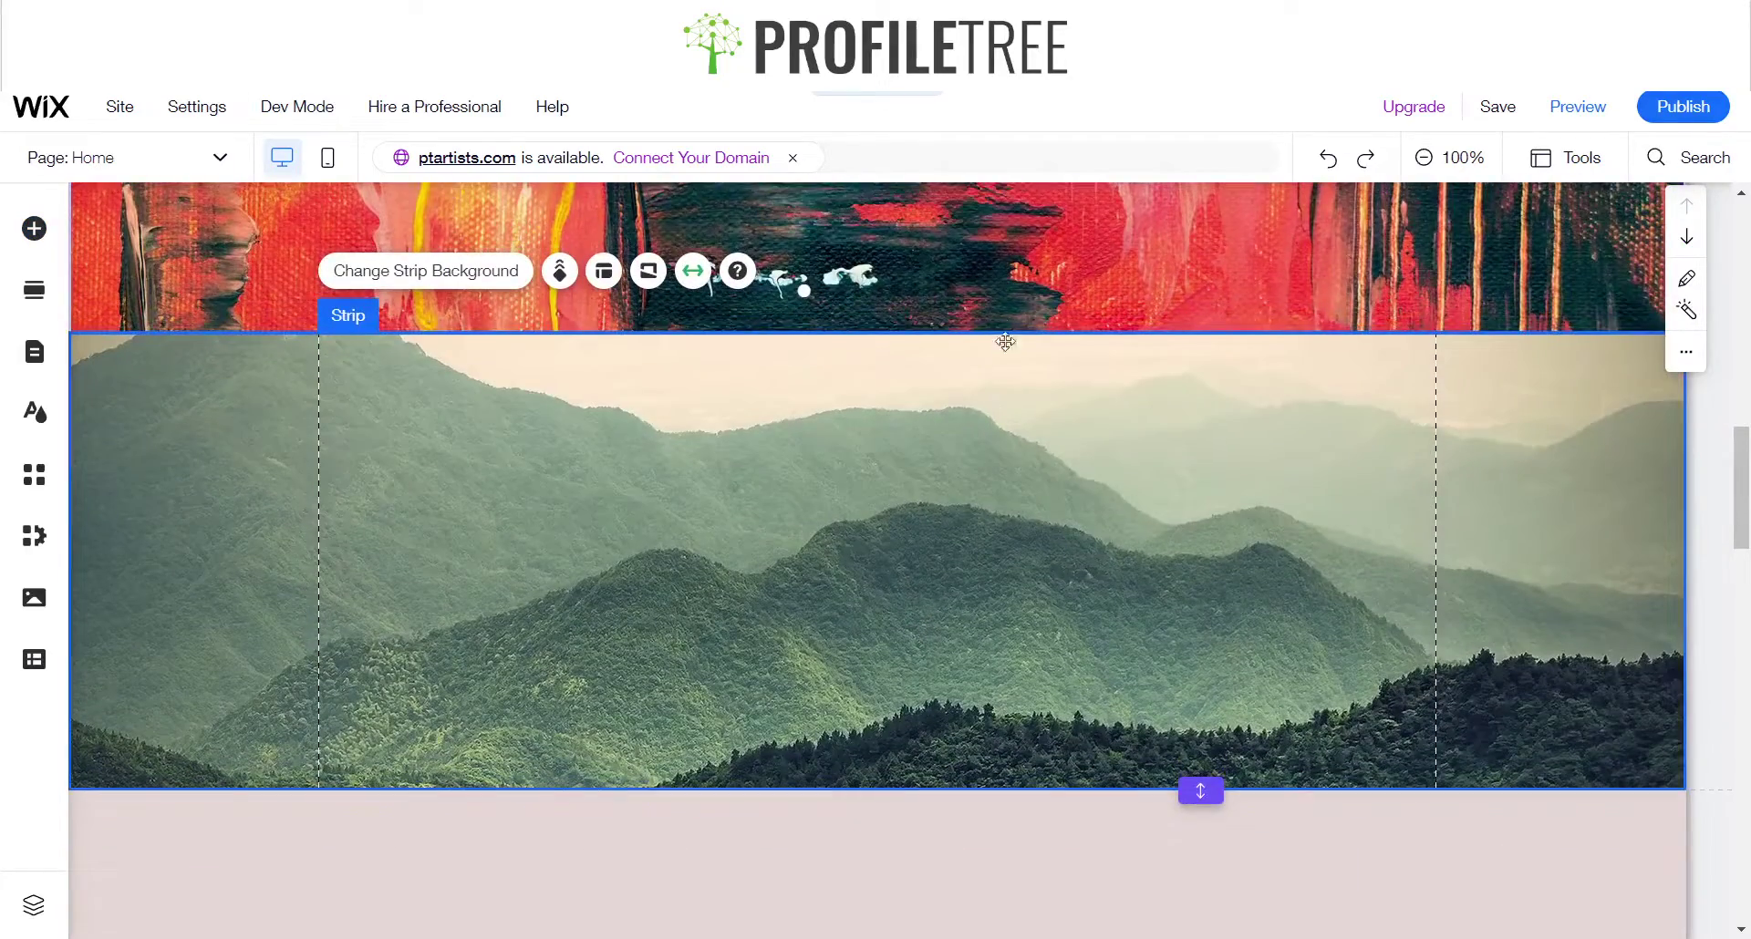
# Enlarge the section so white space surrounds the mountain strip, then select the strip
pyautogui.moveTo(1003, 333); pyautogui.dragTo(1000, 364)
pyautogui.scroll(-2, 1131, 634)
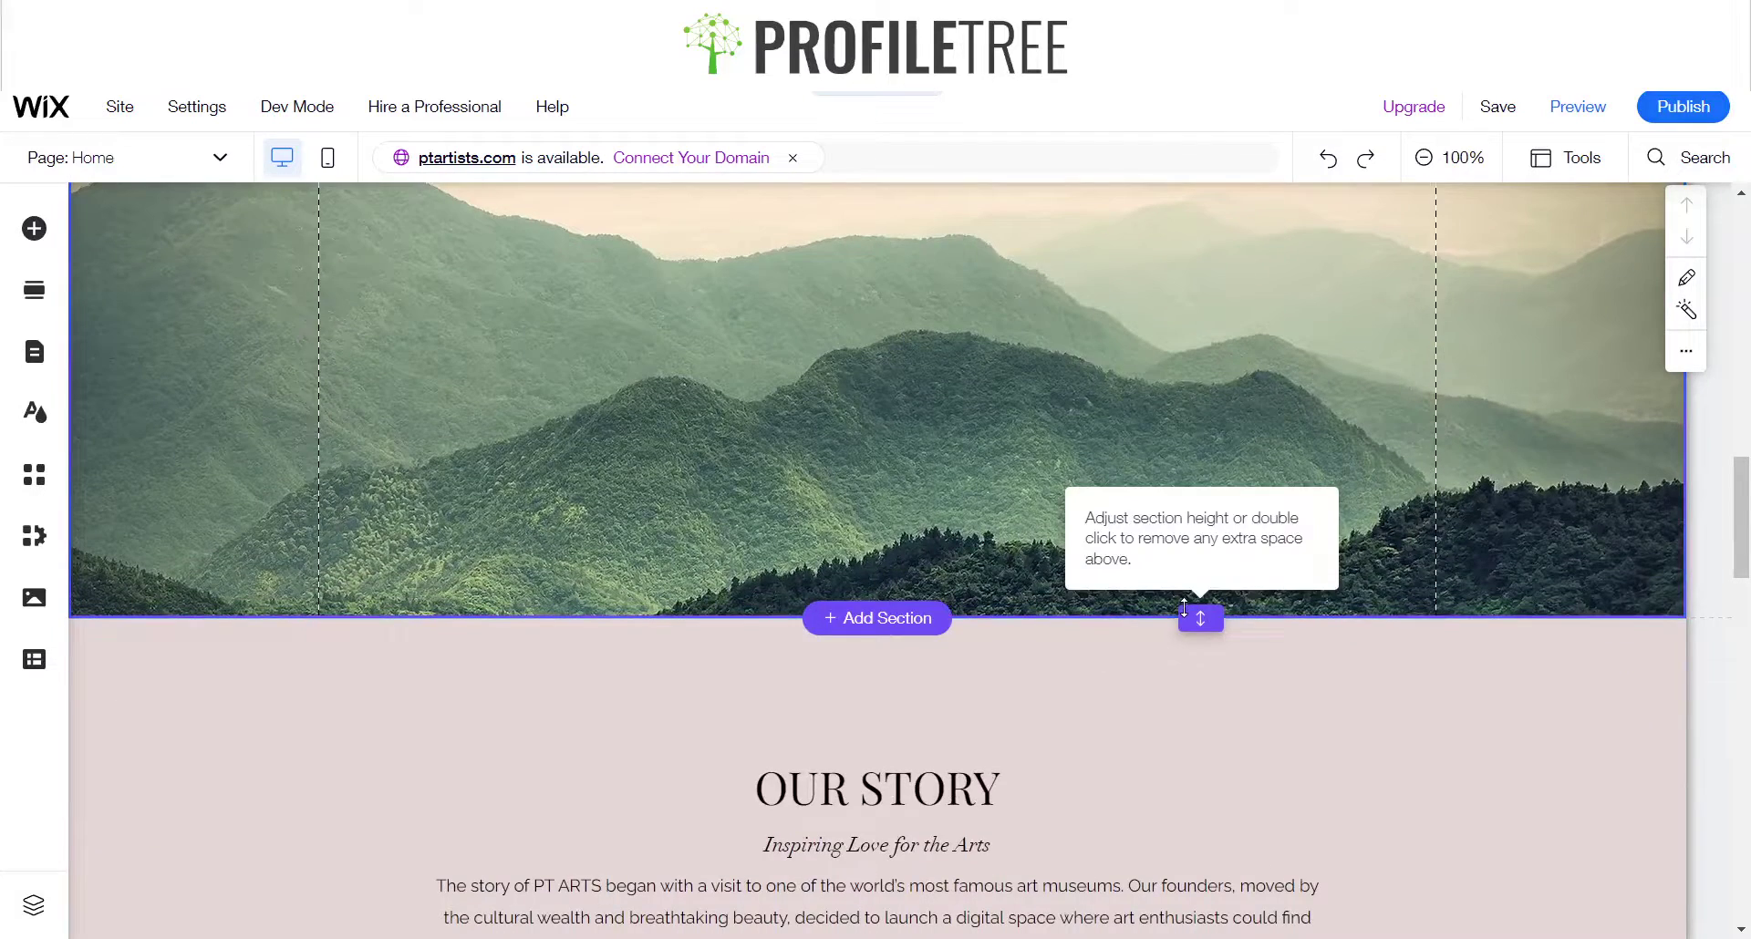
pyautogui.moveTo(1186, 628); pyautogui.dragTo(1193, 650)
pyautogui.click(823, 557)
pyautogui.scroll(1, 823, 556)
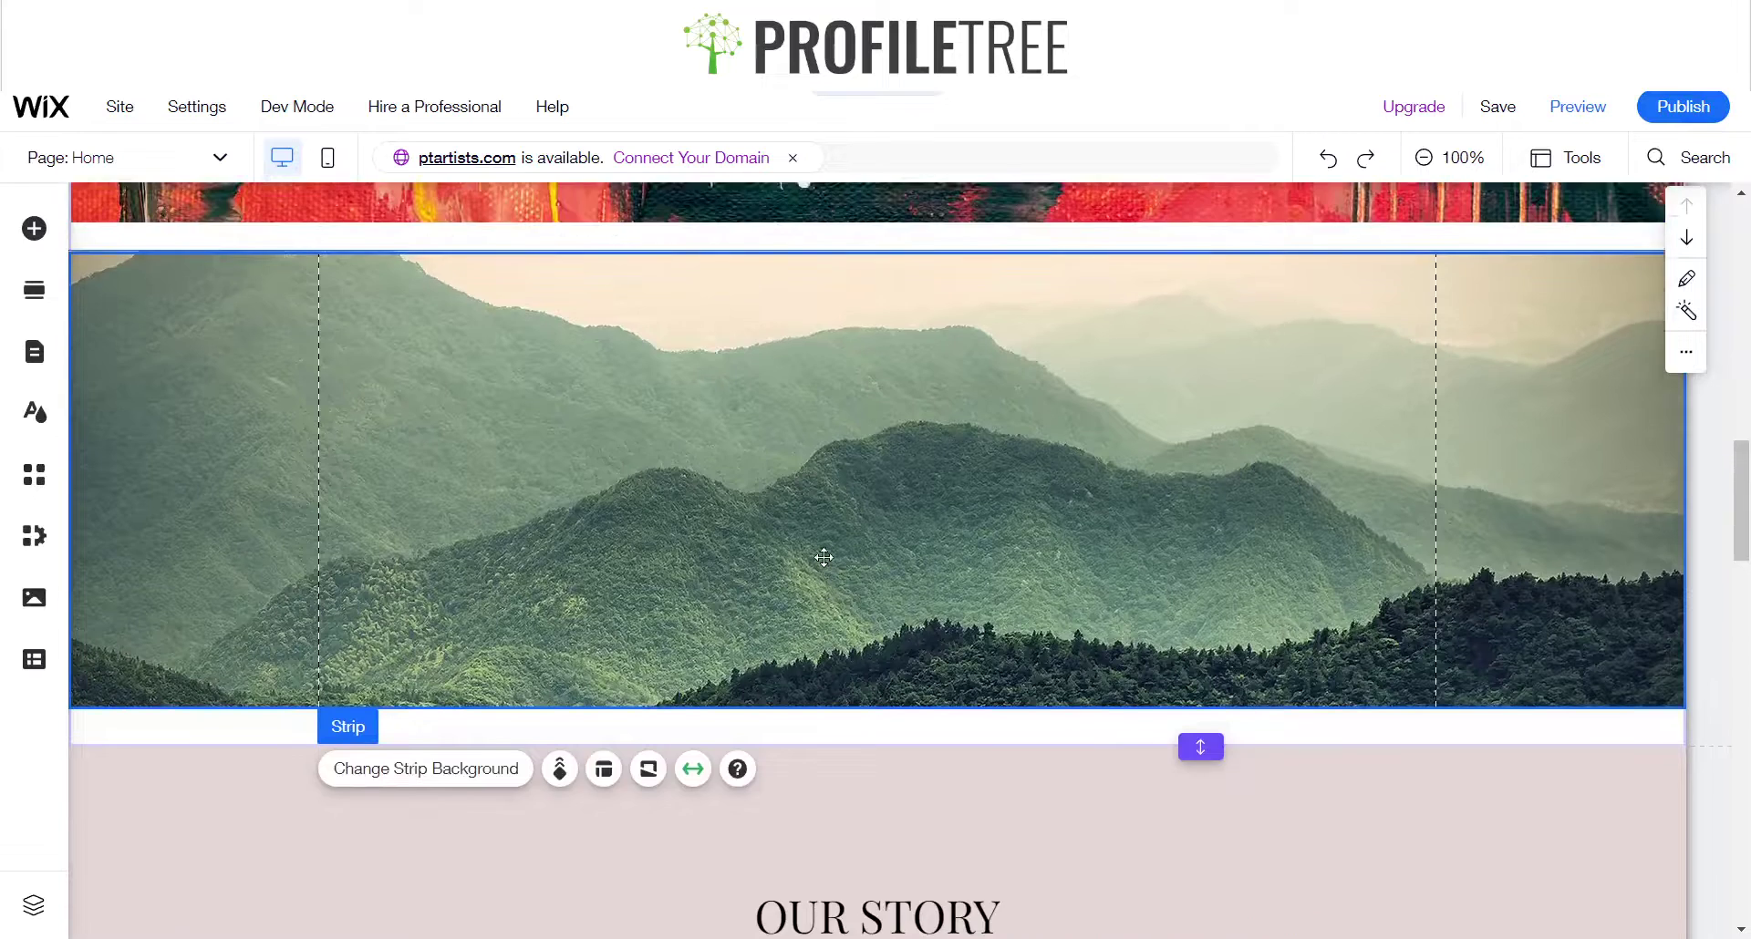
pyautogui.scroll(2, 823, 557)
pyautogui.scroll(-1, 823, 556)
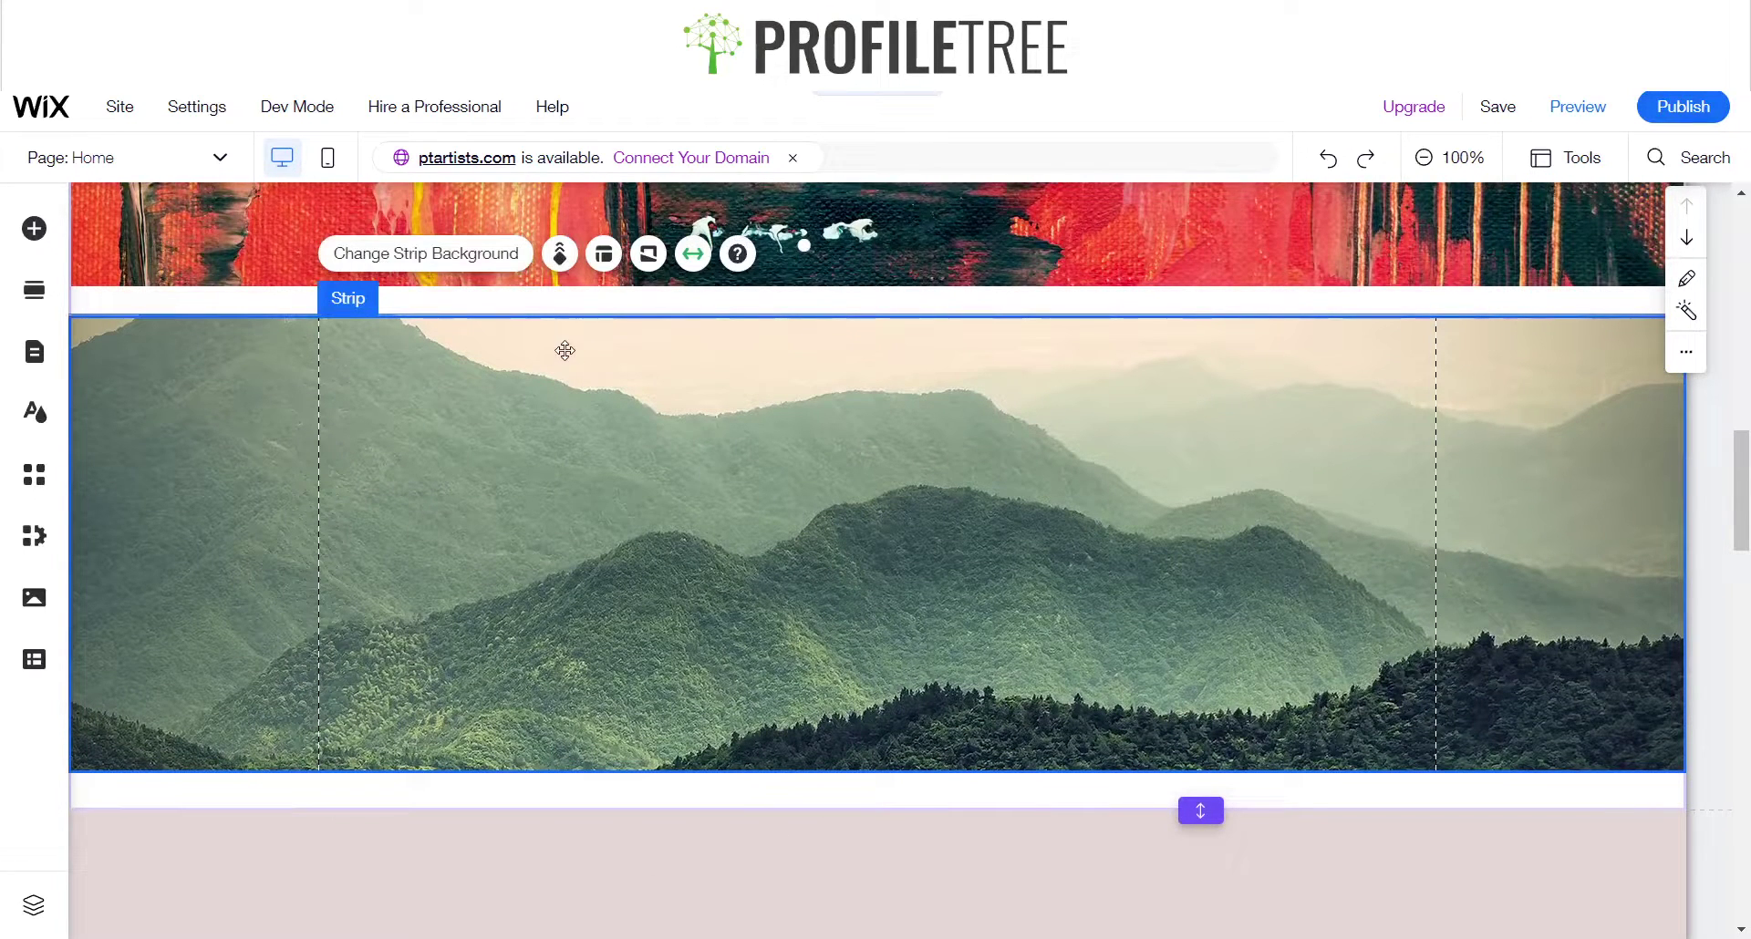
# Set the mountain strip's background scroll effect to Parallax and preview the site
pyautogui.click(561, 255)
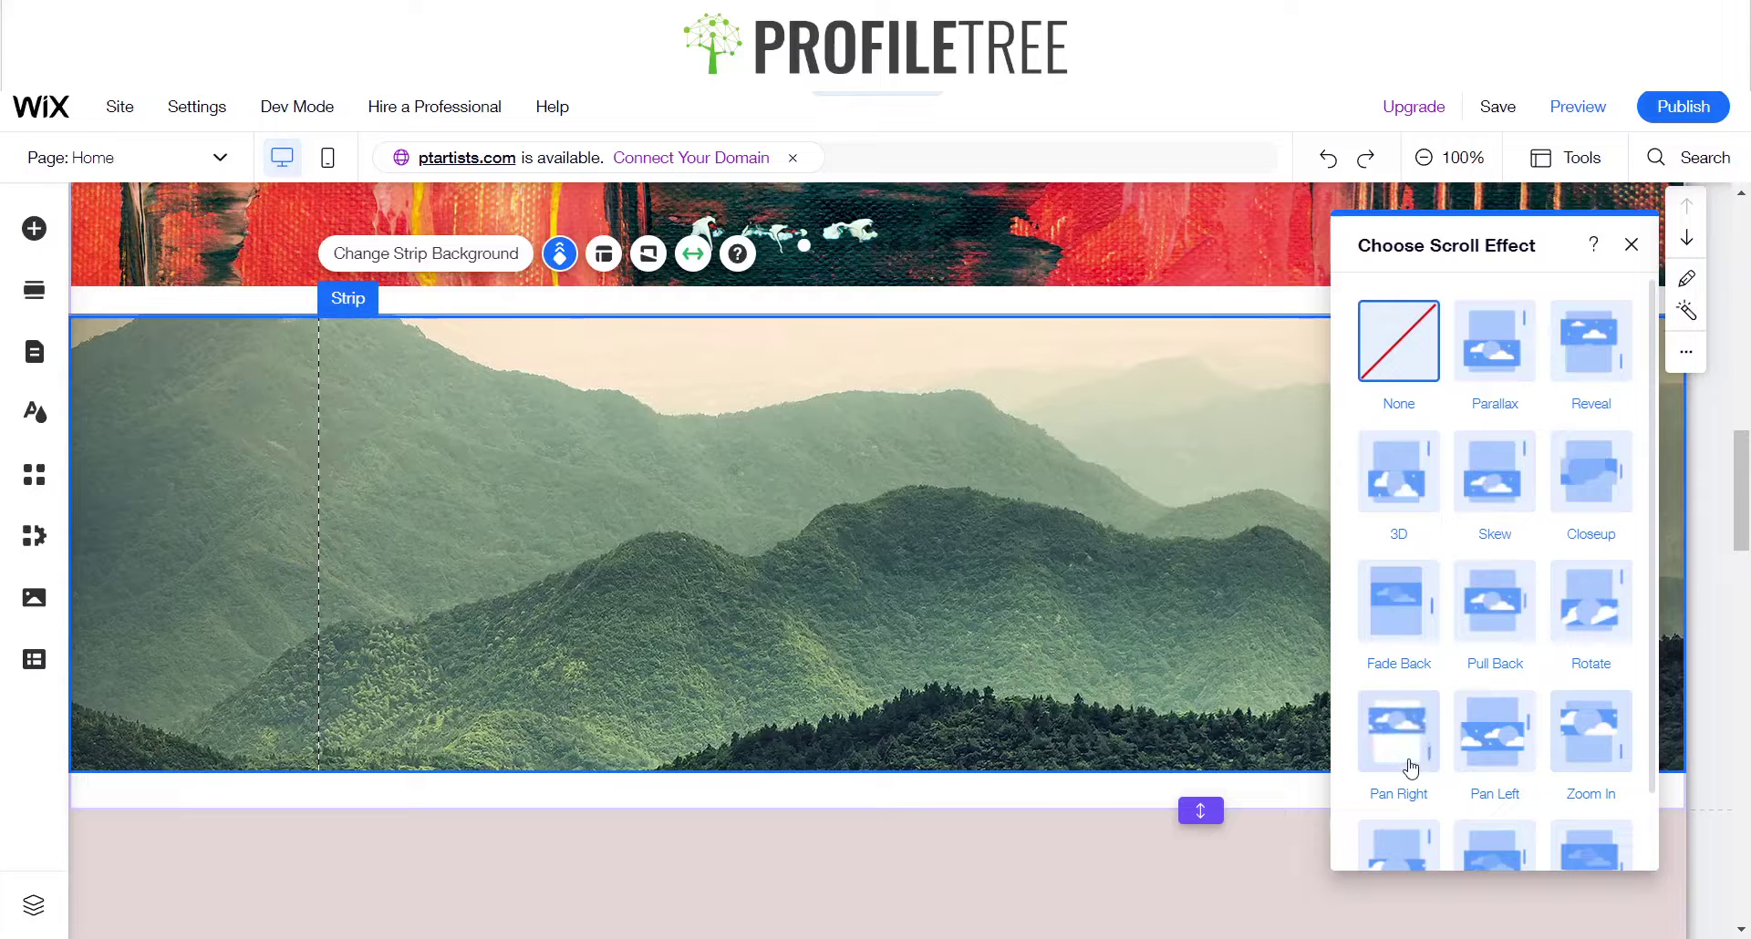
pyautogui.scroll(-1, 1423, 657)
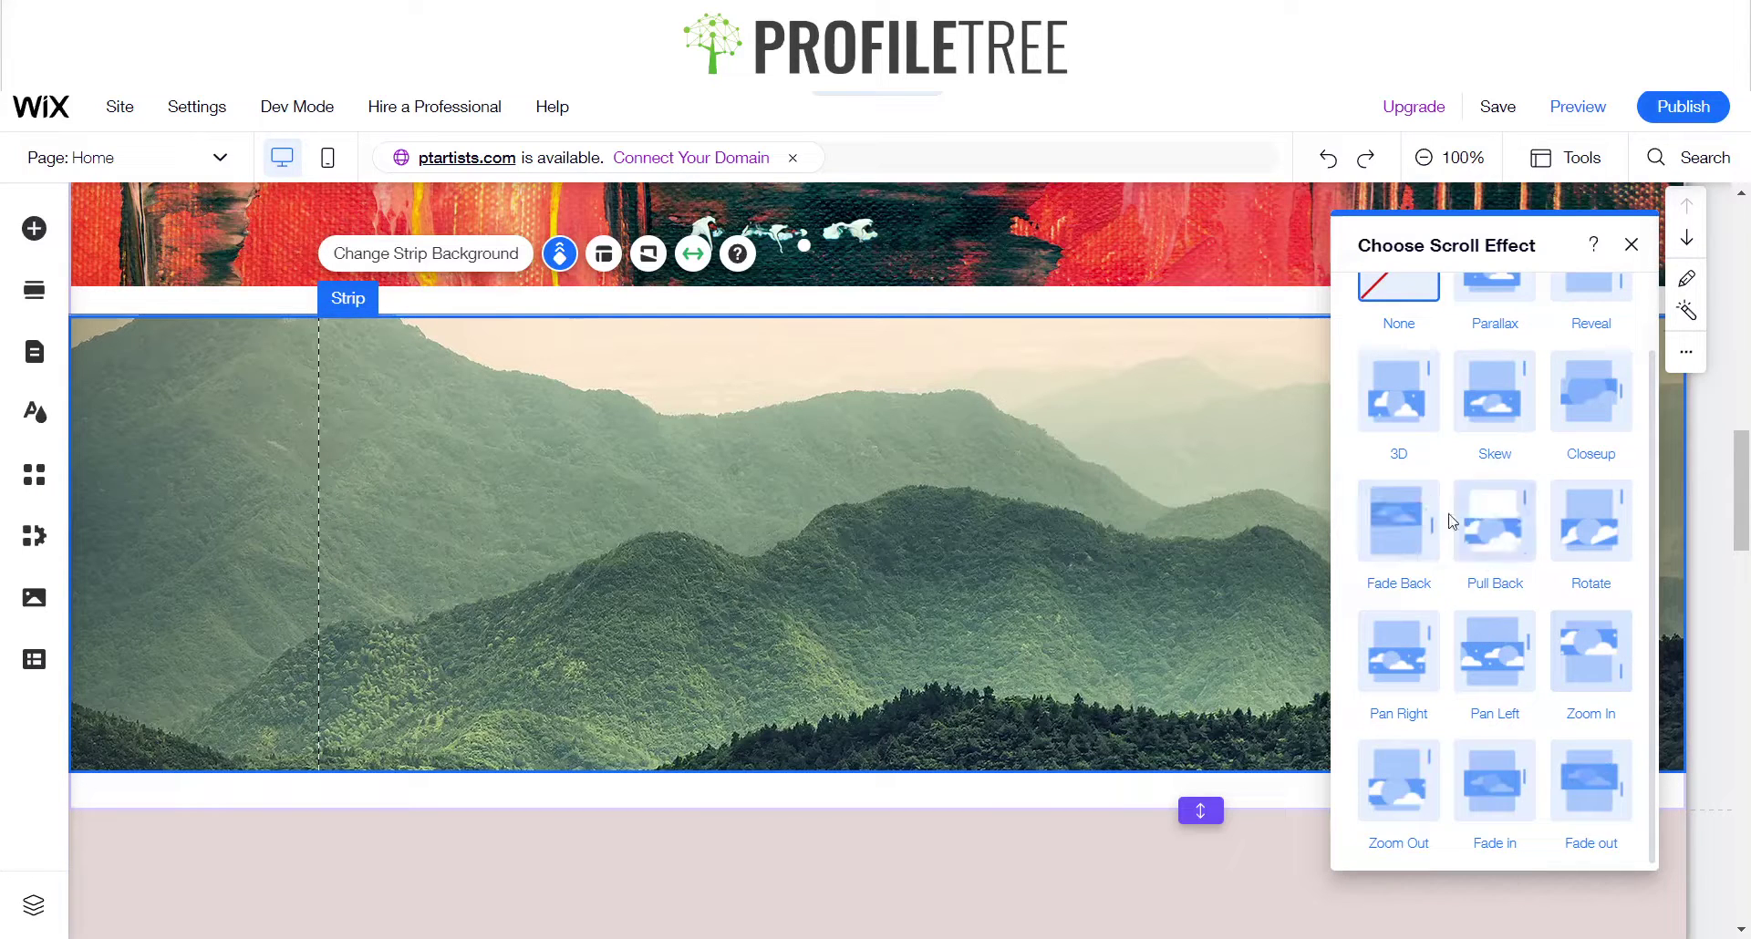
pyautogui.scroll(1, 1460, 565)
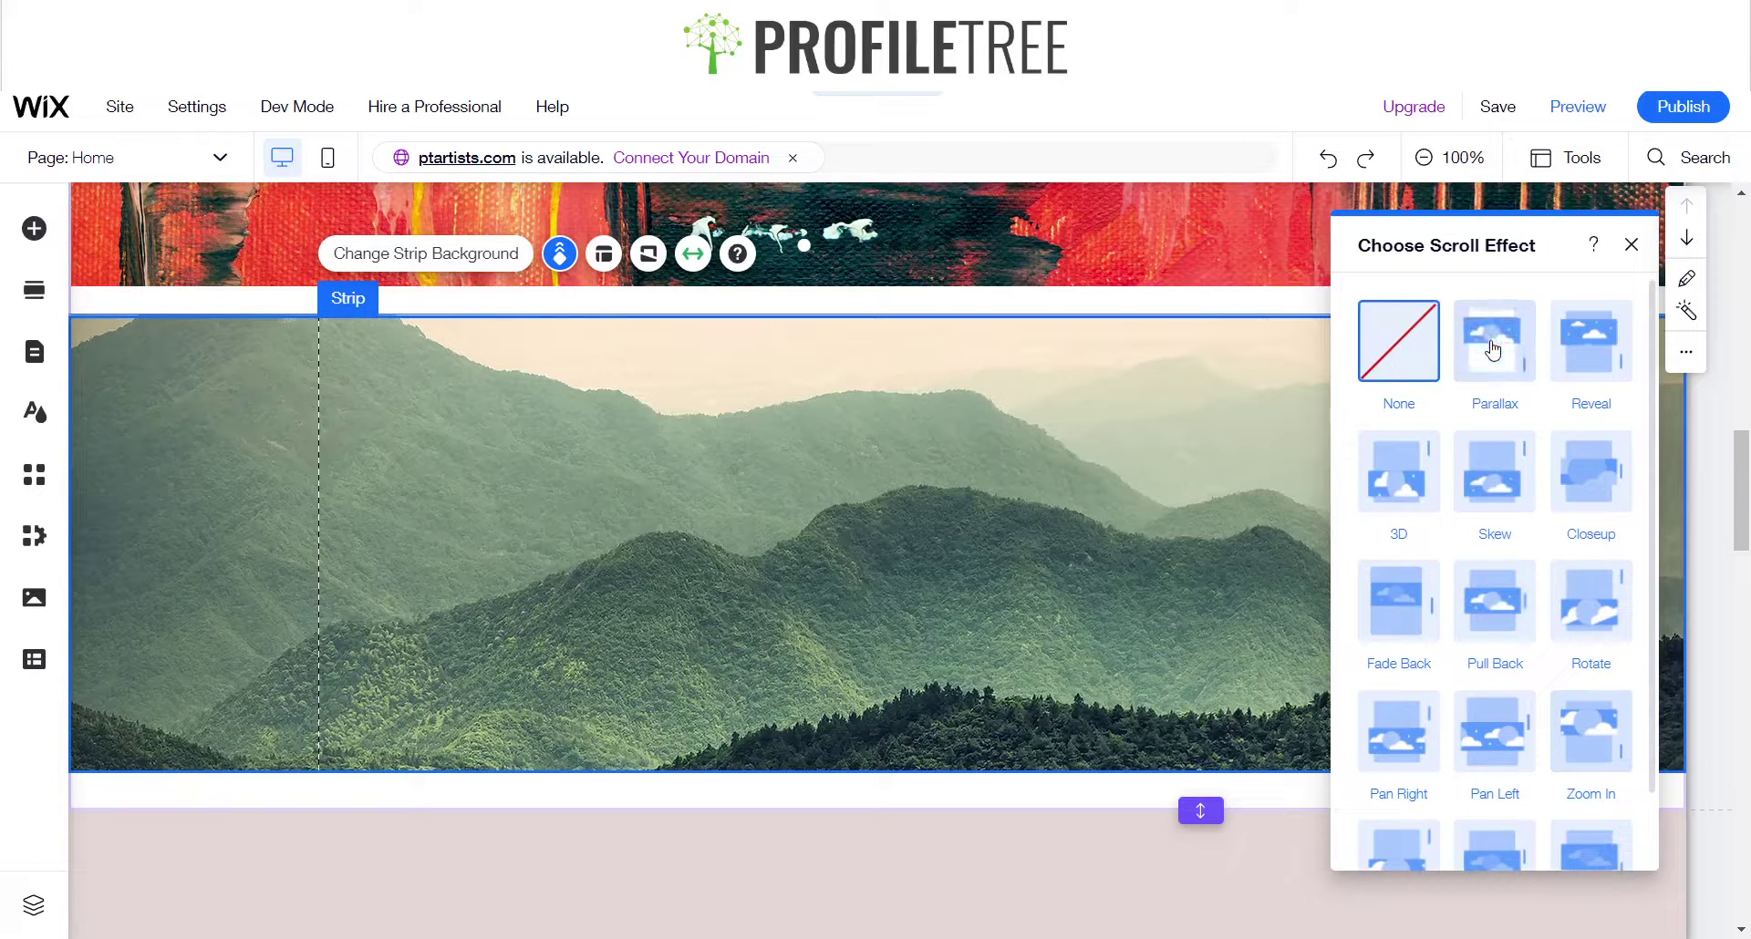
pyautogui.click(1494, 349)
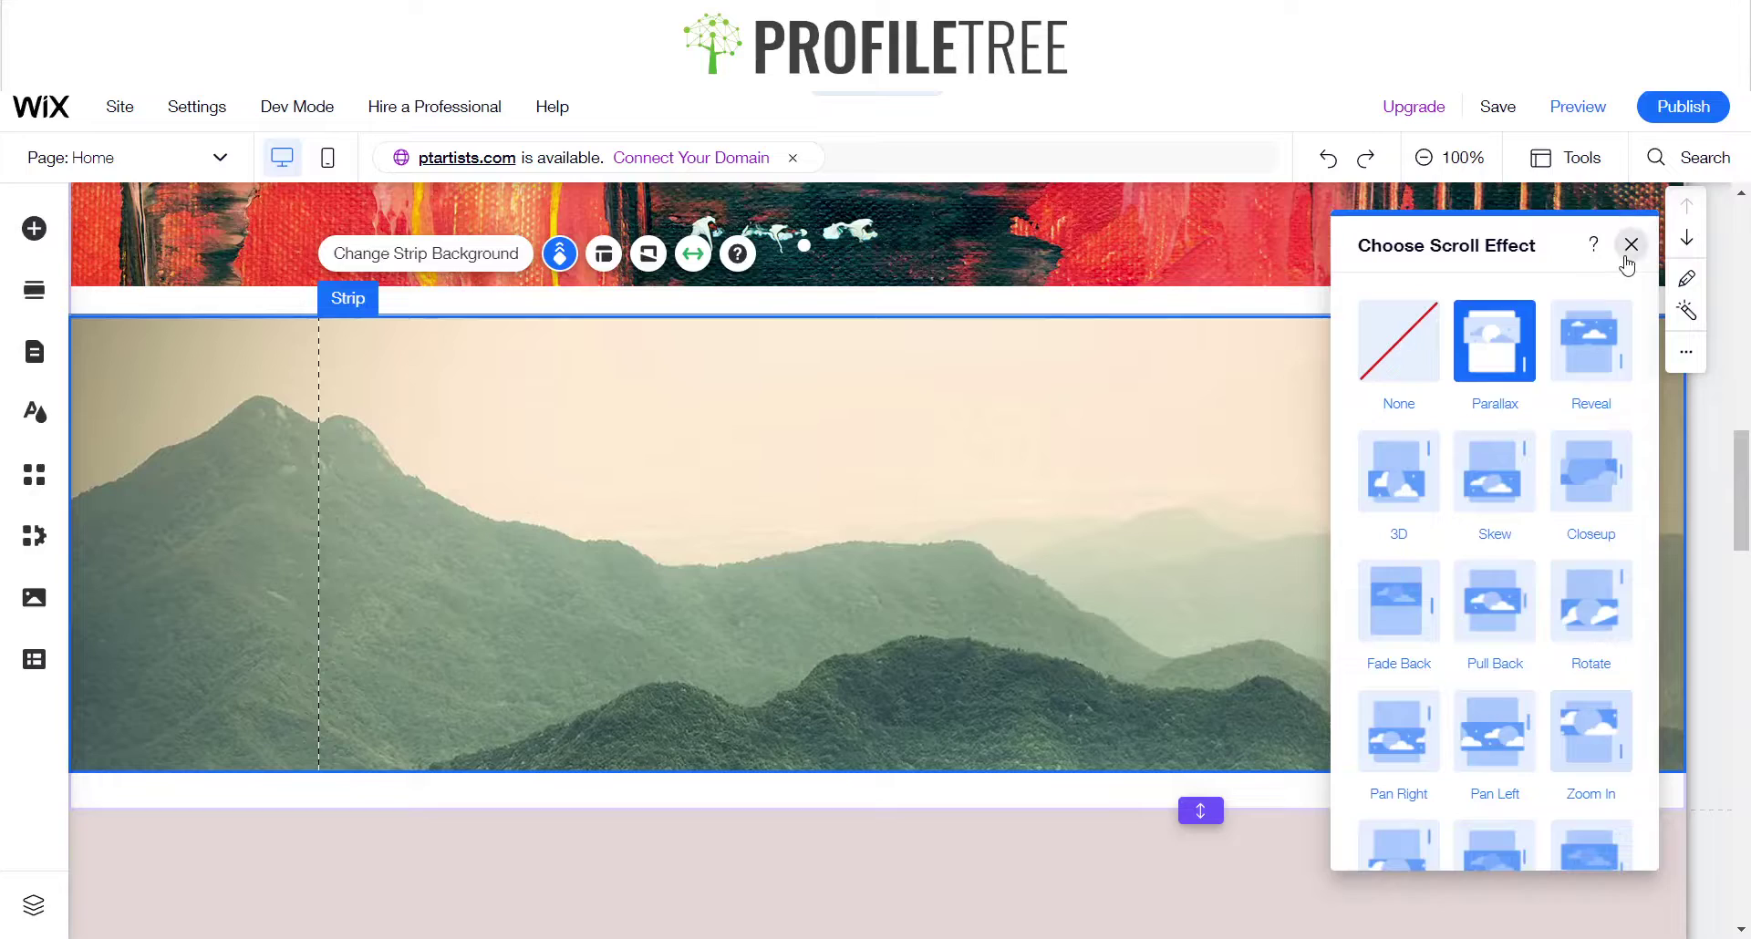
pyautogui.click(1627, 261)
pyautogui.click(1590, 114)
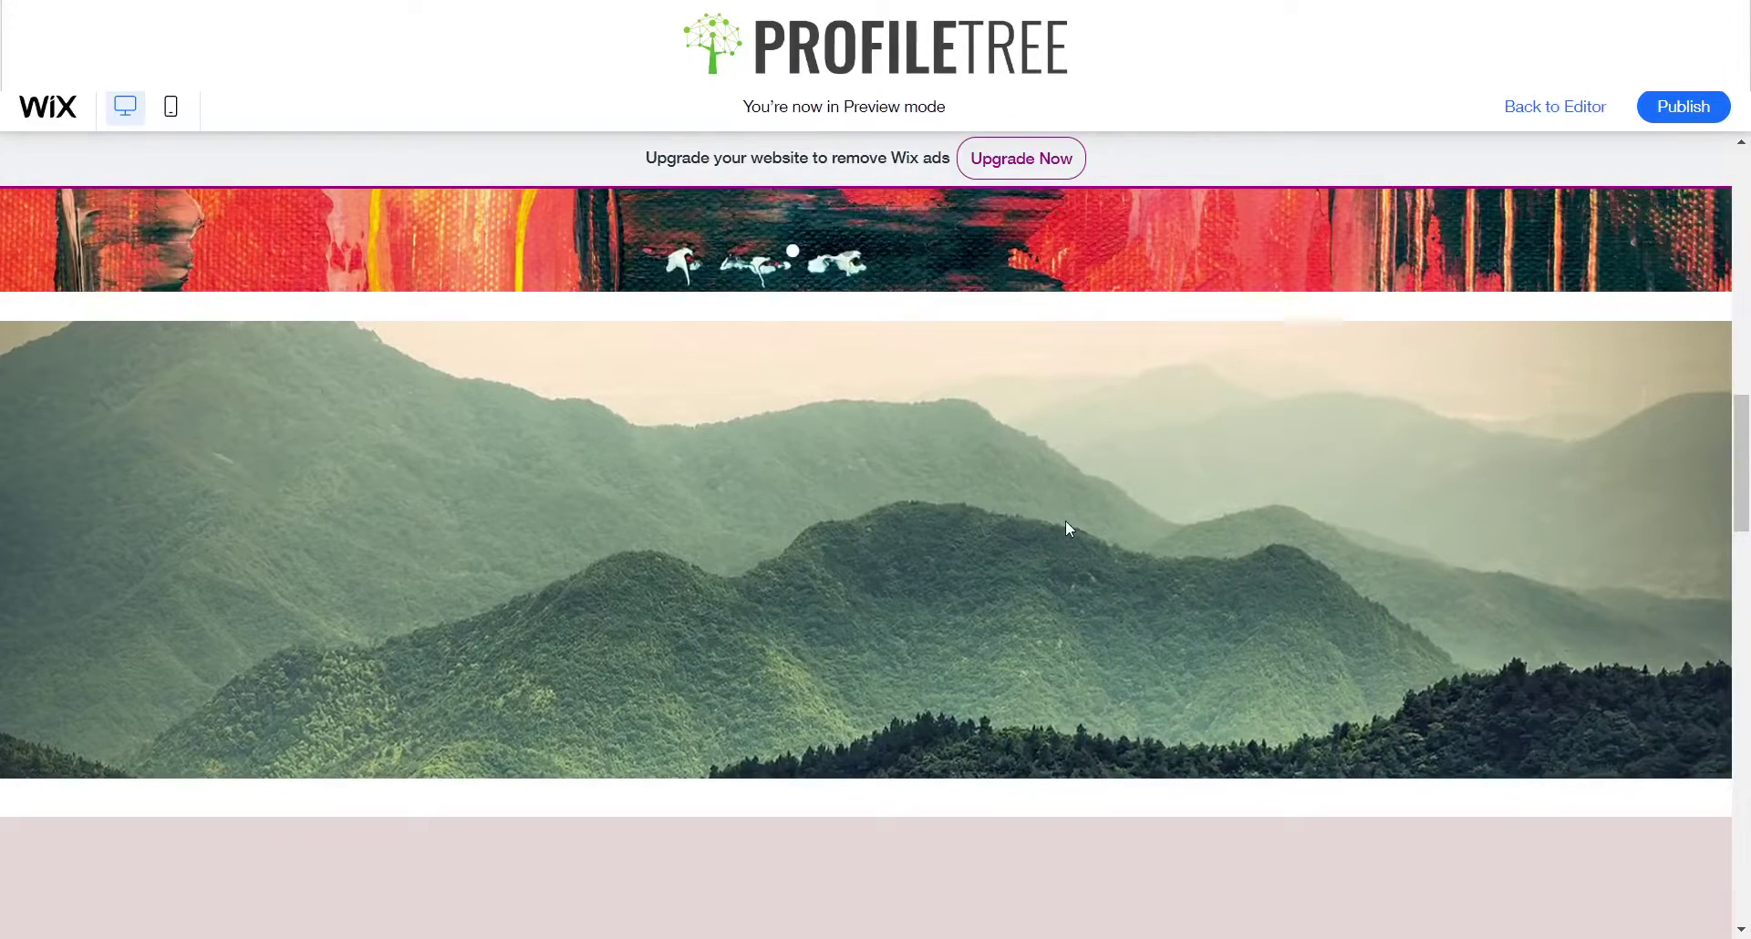
# Scroll up and down past the mountain strip to watch the Parallax background shift
pyautogui.scroll(10, 1069, 527)
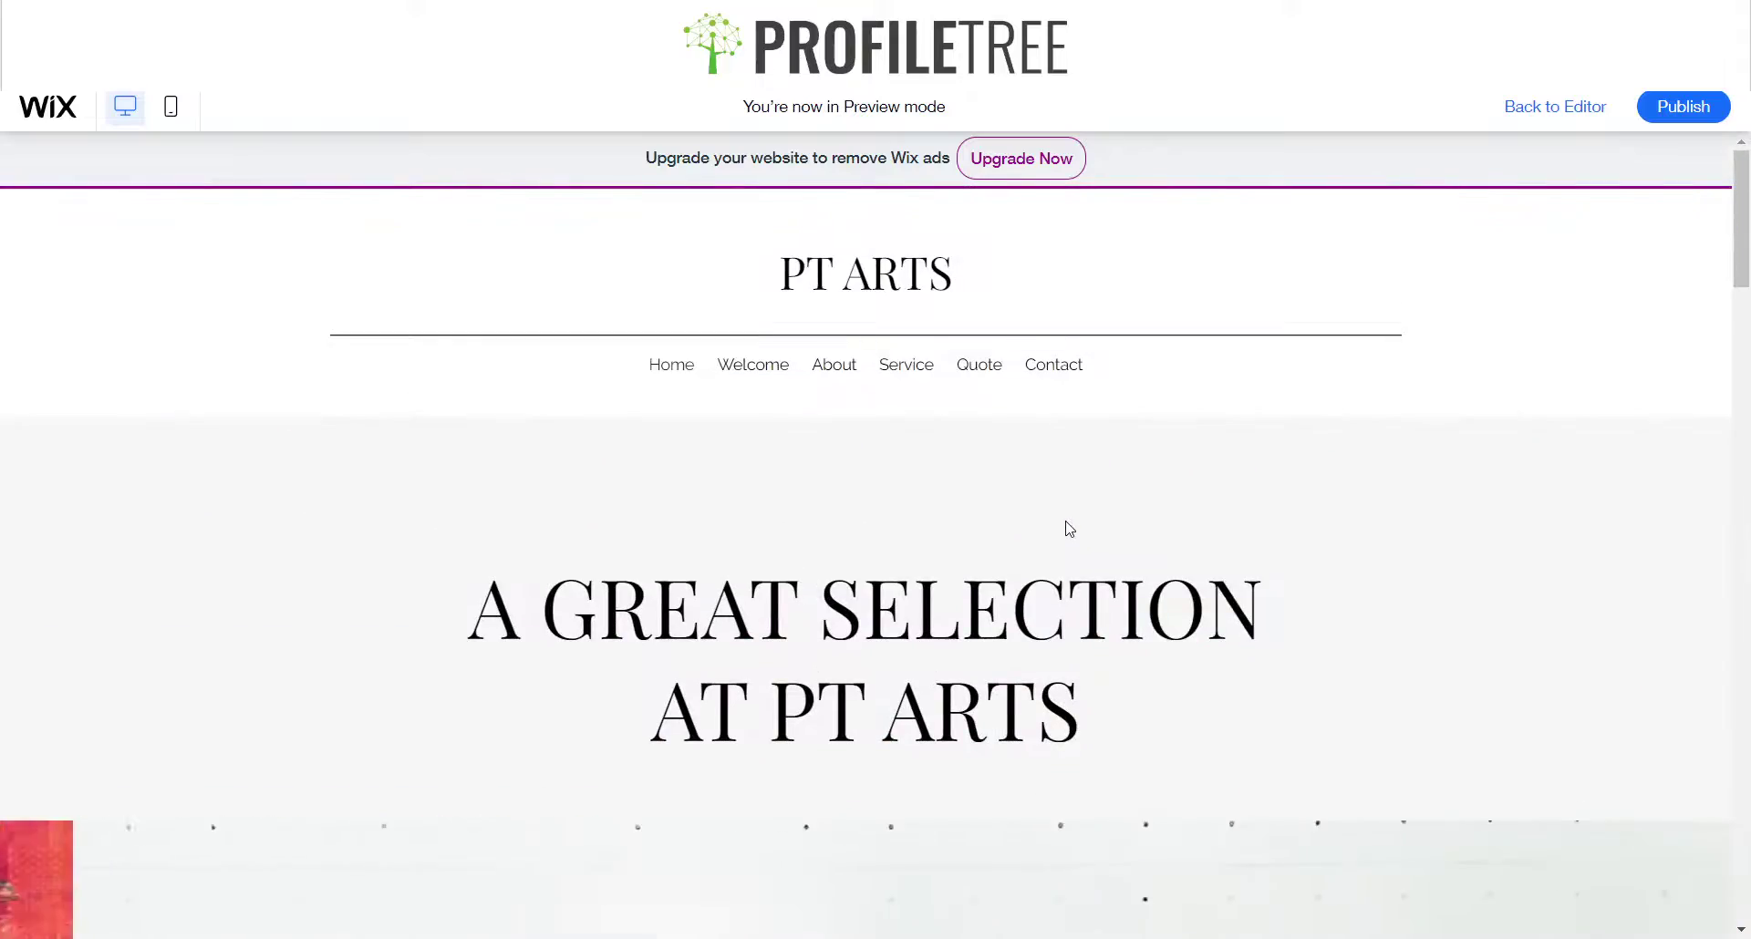
pyautogui.scroll(-10, 1069, 528)
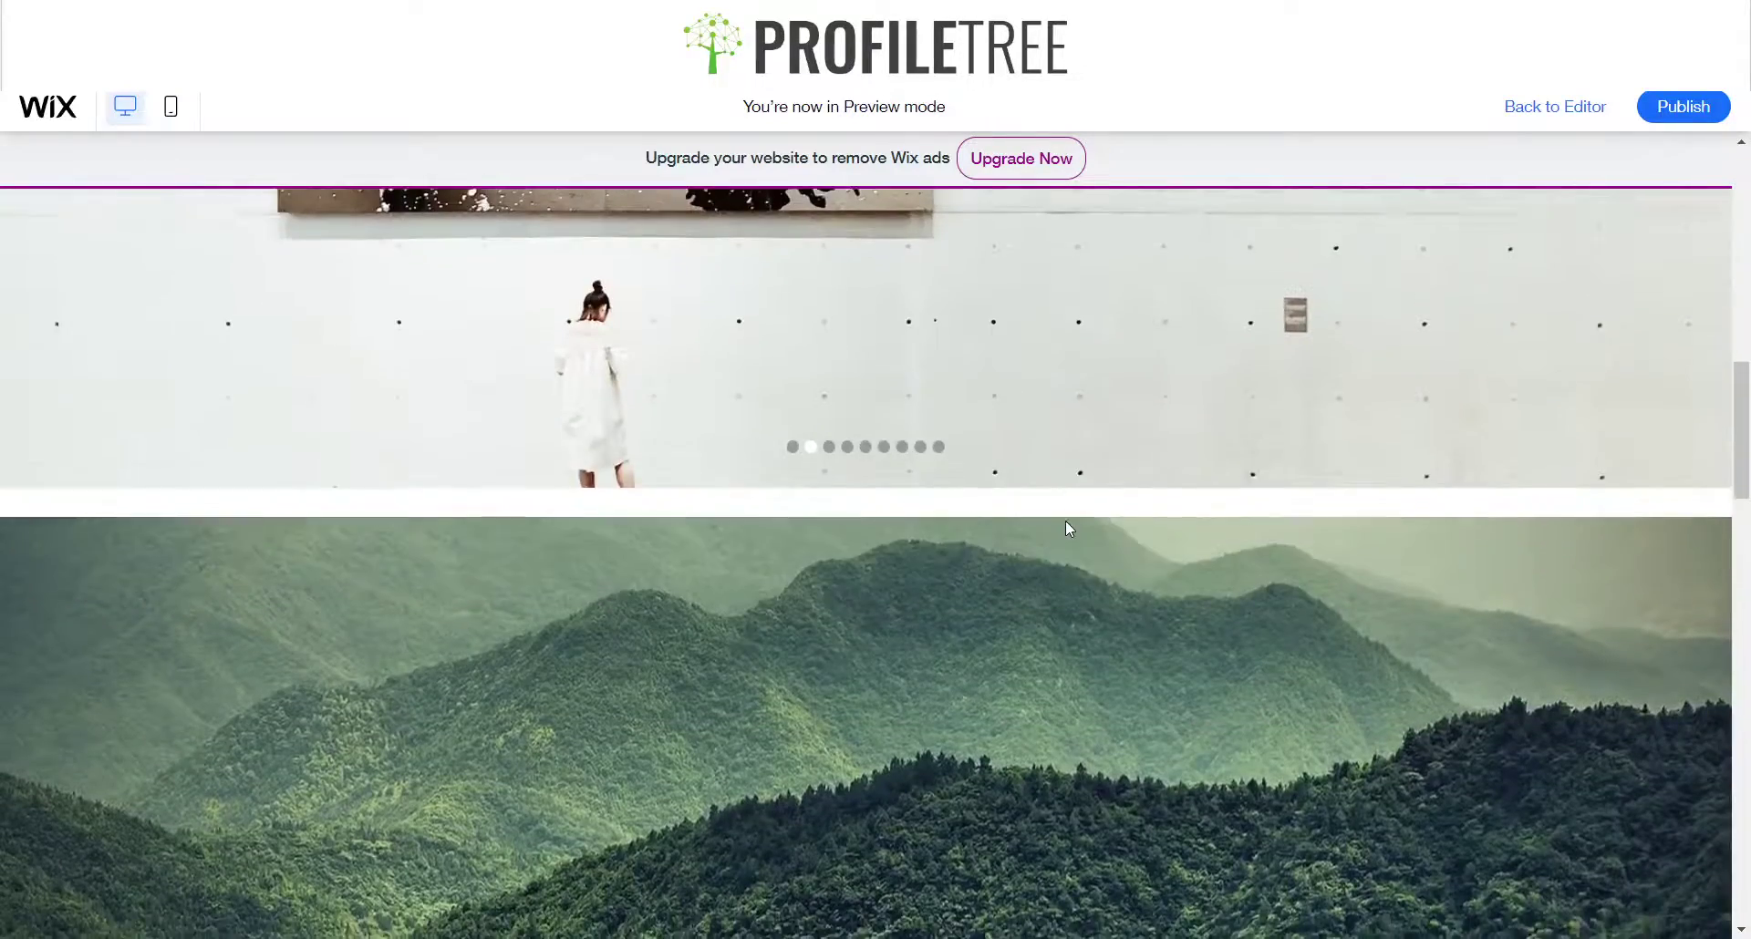
pyautogui.scroll(-3, 1069, 528)
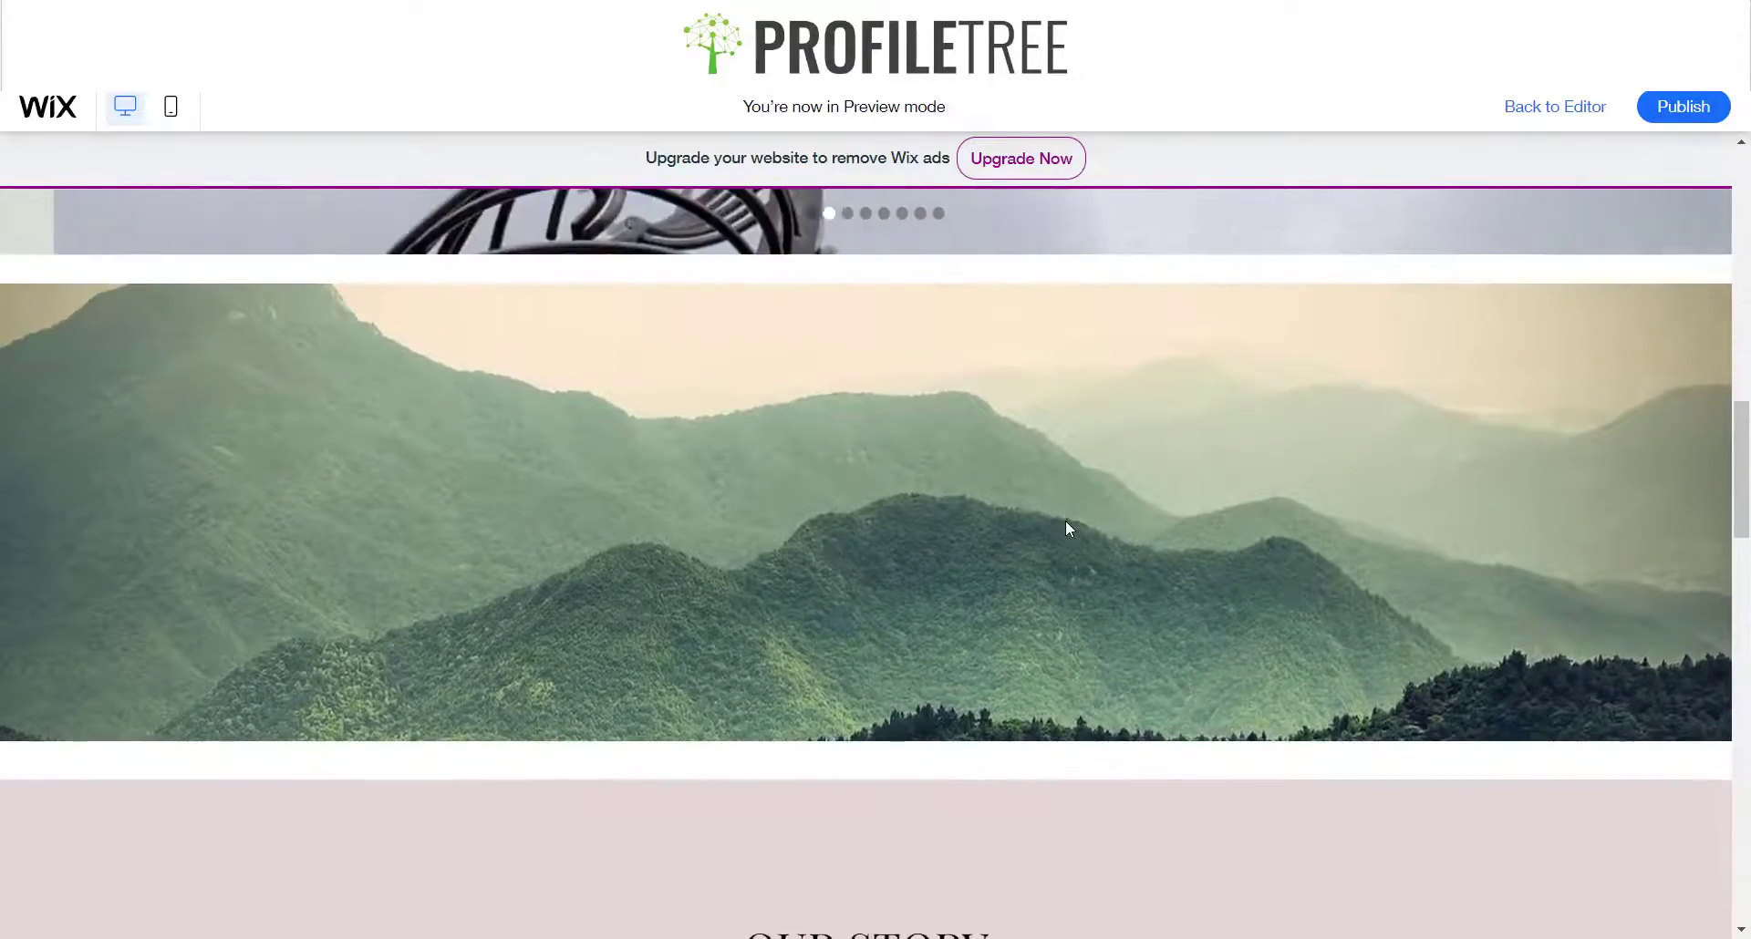
pyautogui.scroll(-1, 1069, 528)
pyautogui.scroll(1, 1069, 527)
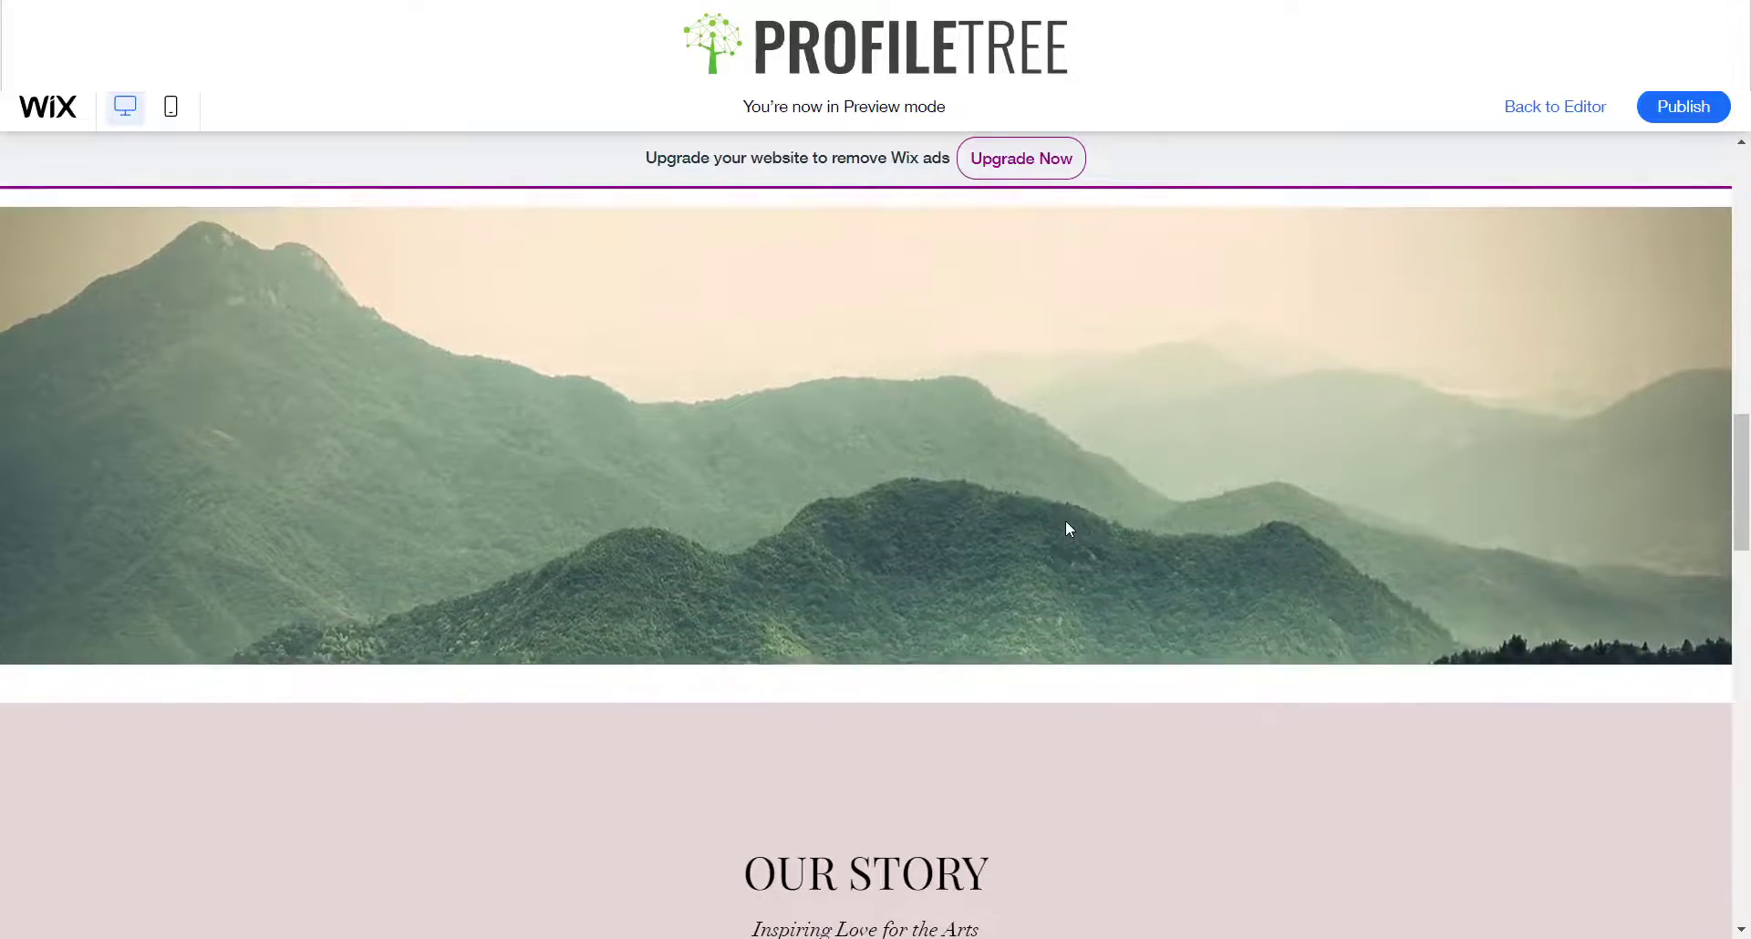
pyautogui.scroll(2, 1069, 527)
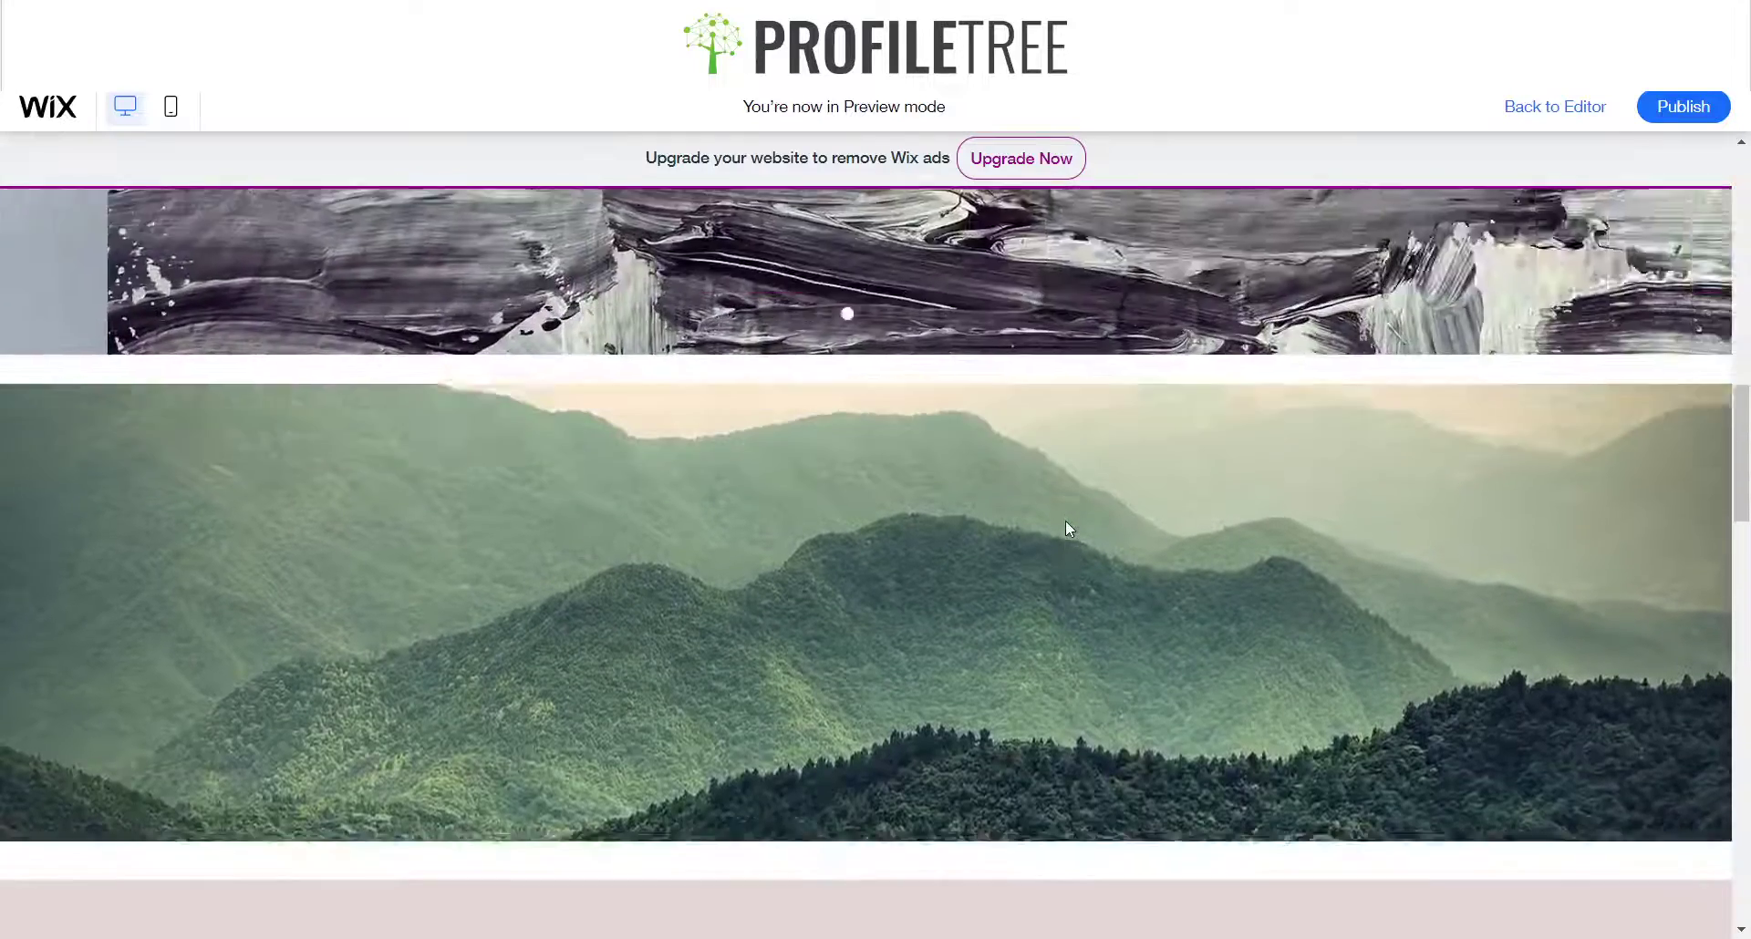
pyautogui.scroll(-2, 1069, 527)
pyautogui.scroll(-3, 1069, 528)
pyautogui.scroll(5, 1069, 528)
pyautogui.scroll(-8, 1069, 527)
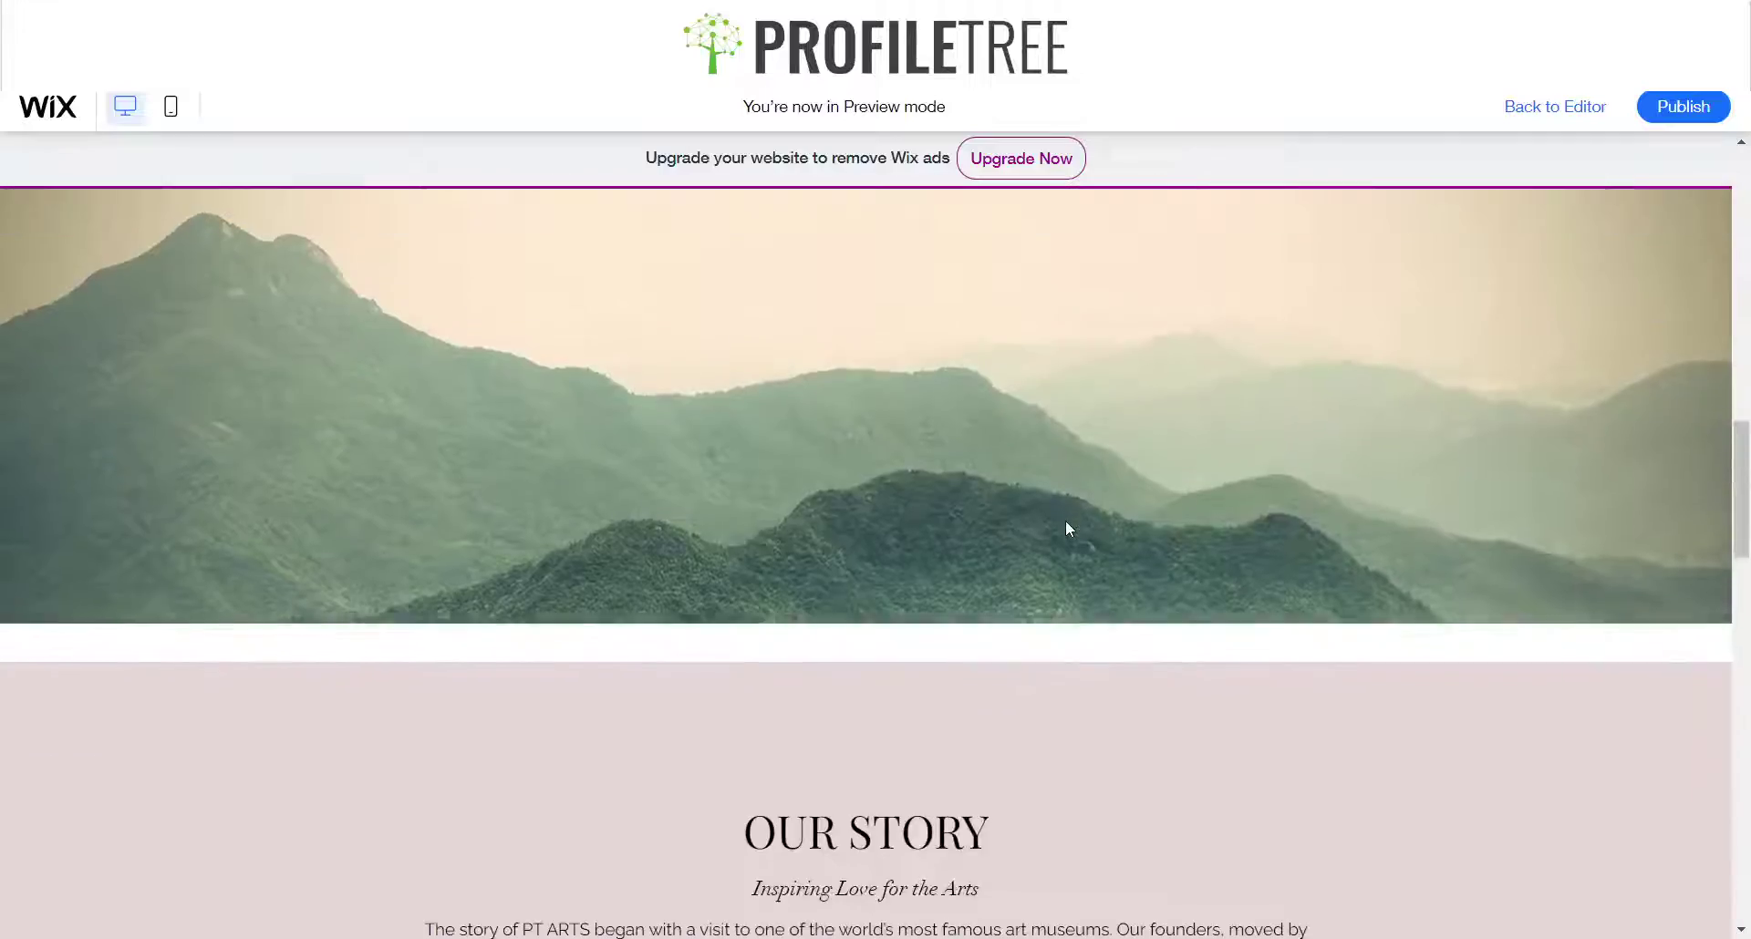
pyautogui.scroll(-3, 1069, 527)
pyautogui.scroll(10, 1065, 525)
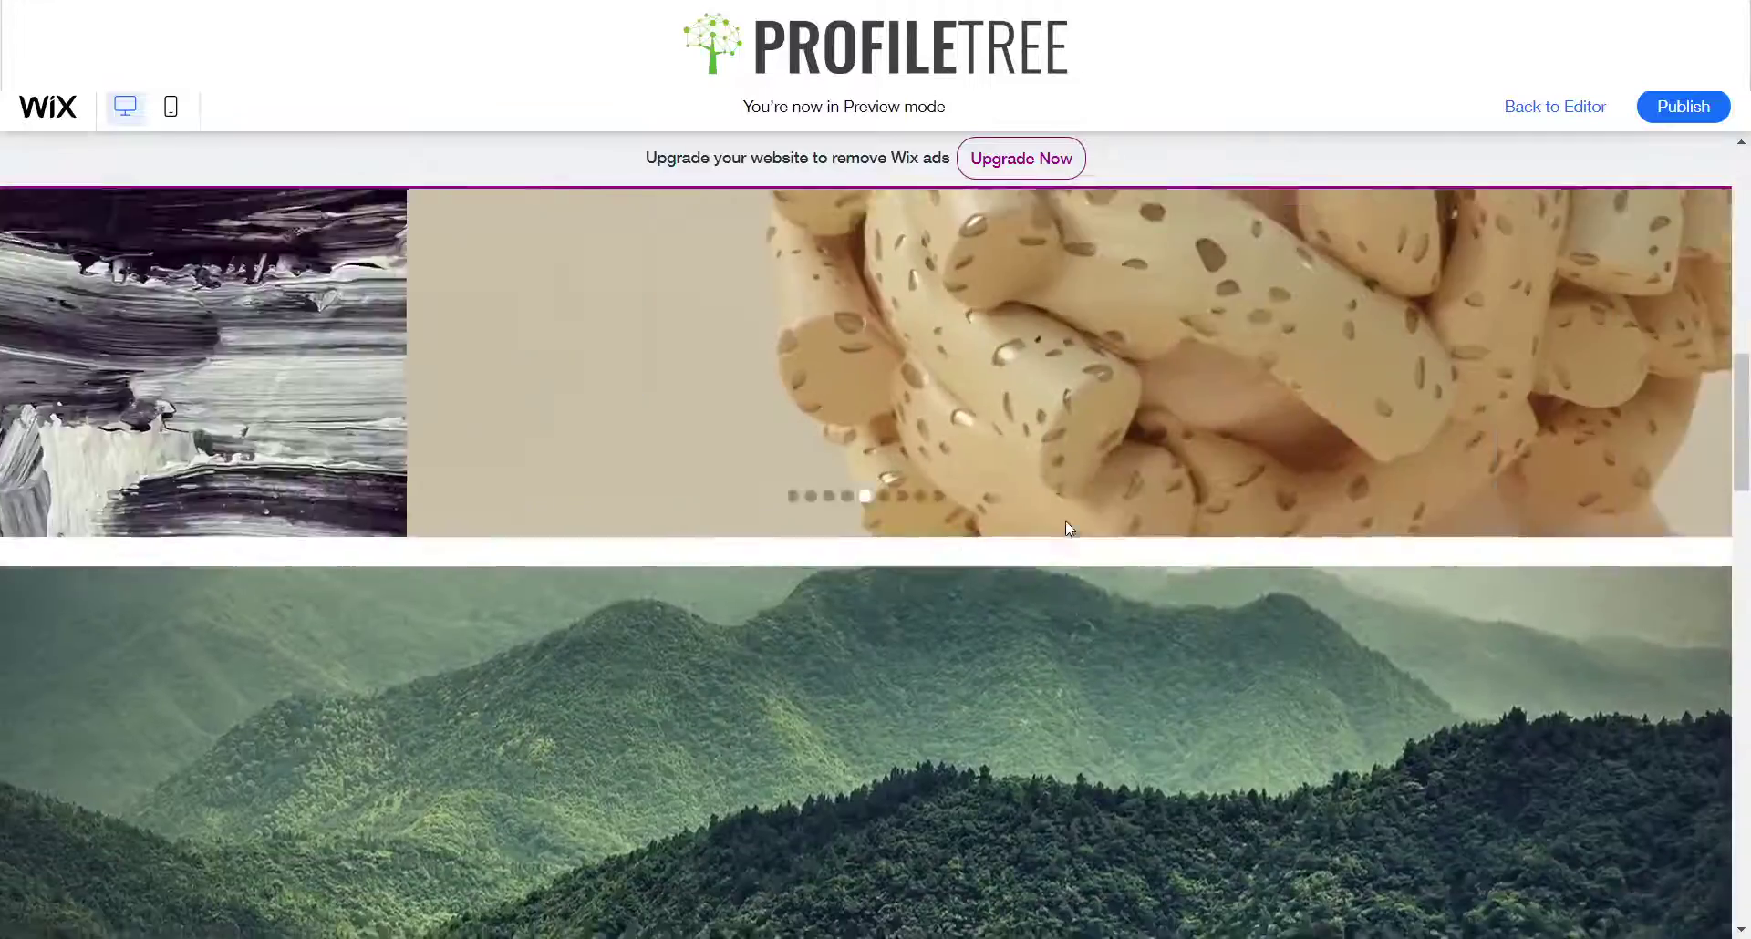
pyautogui.scroll(-10, 1152, 518)
pyautogui.scroll(7, 1152, 518)
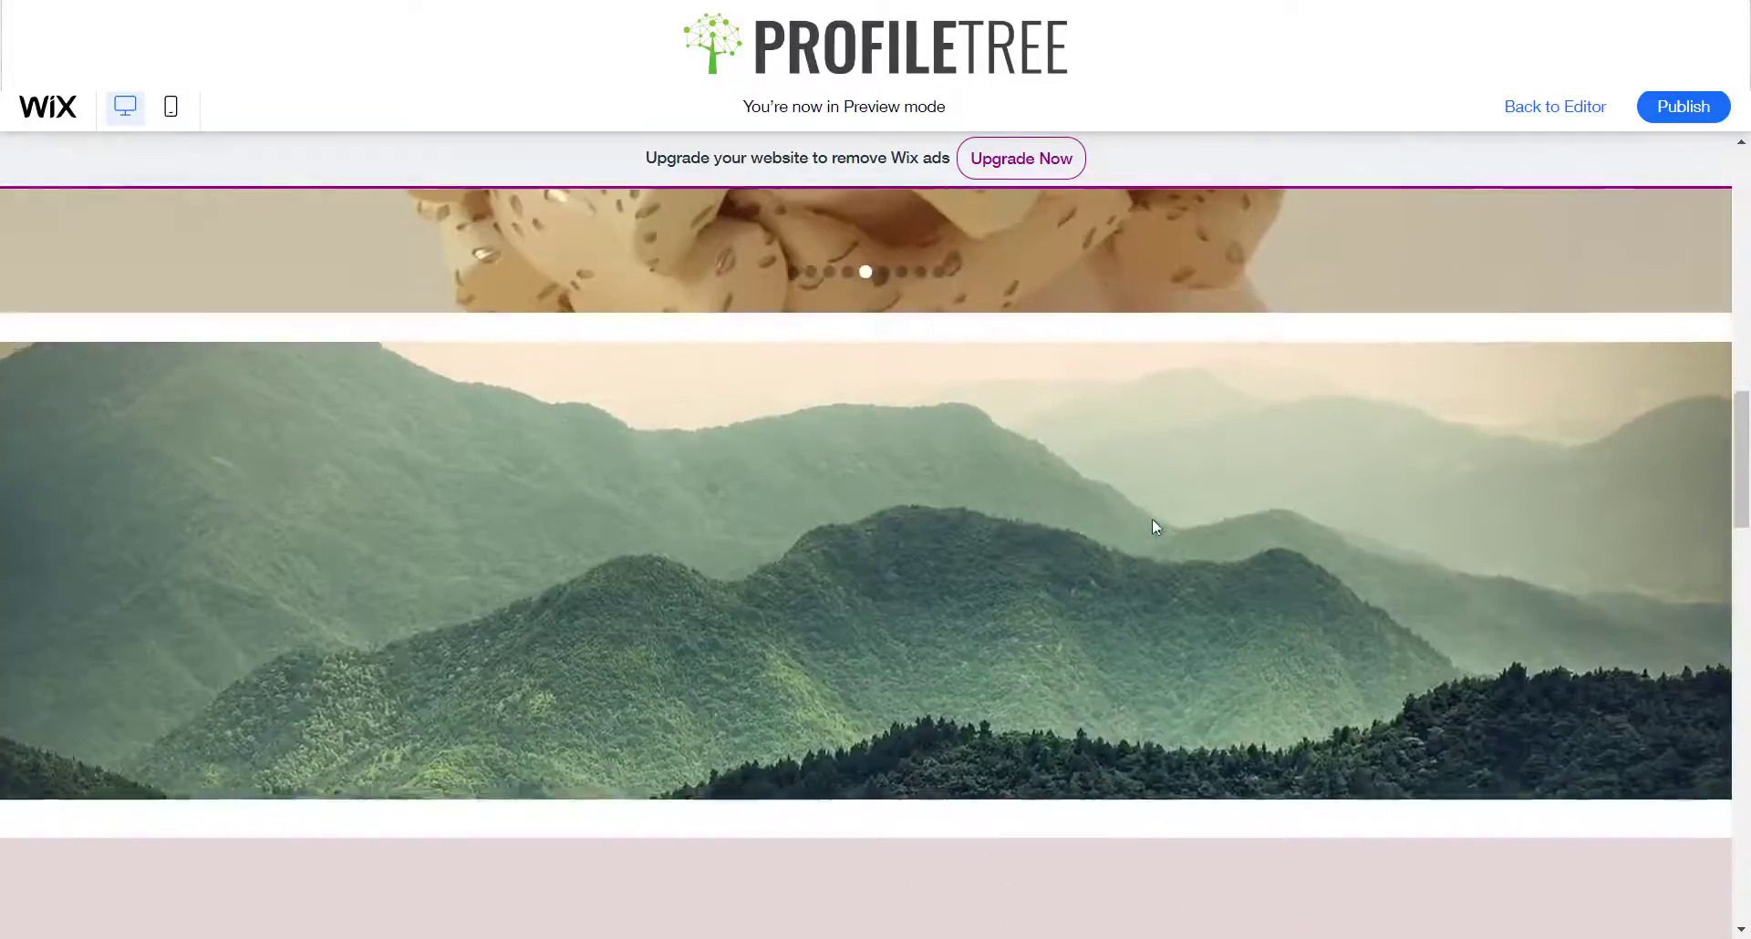
# Back in the editor, change the mountain strip's scroll effect from Parallax to 3D
pyautogui.click(1517, 109)
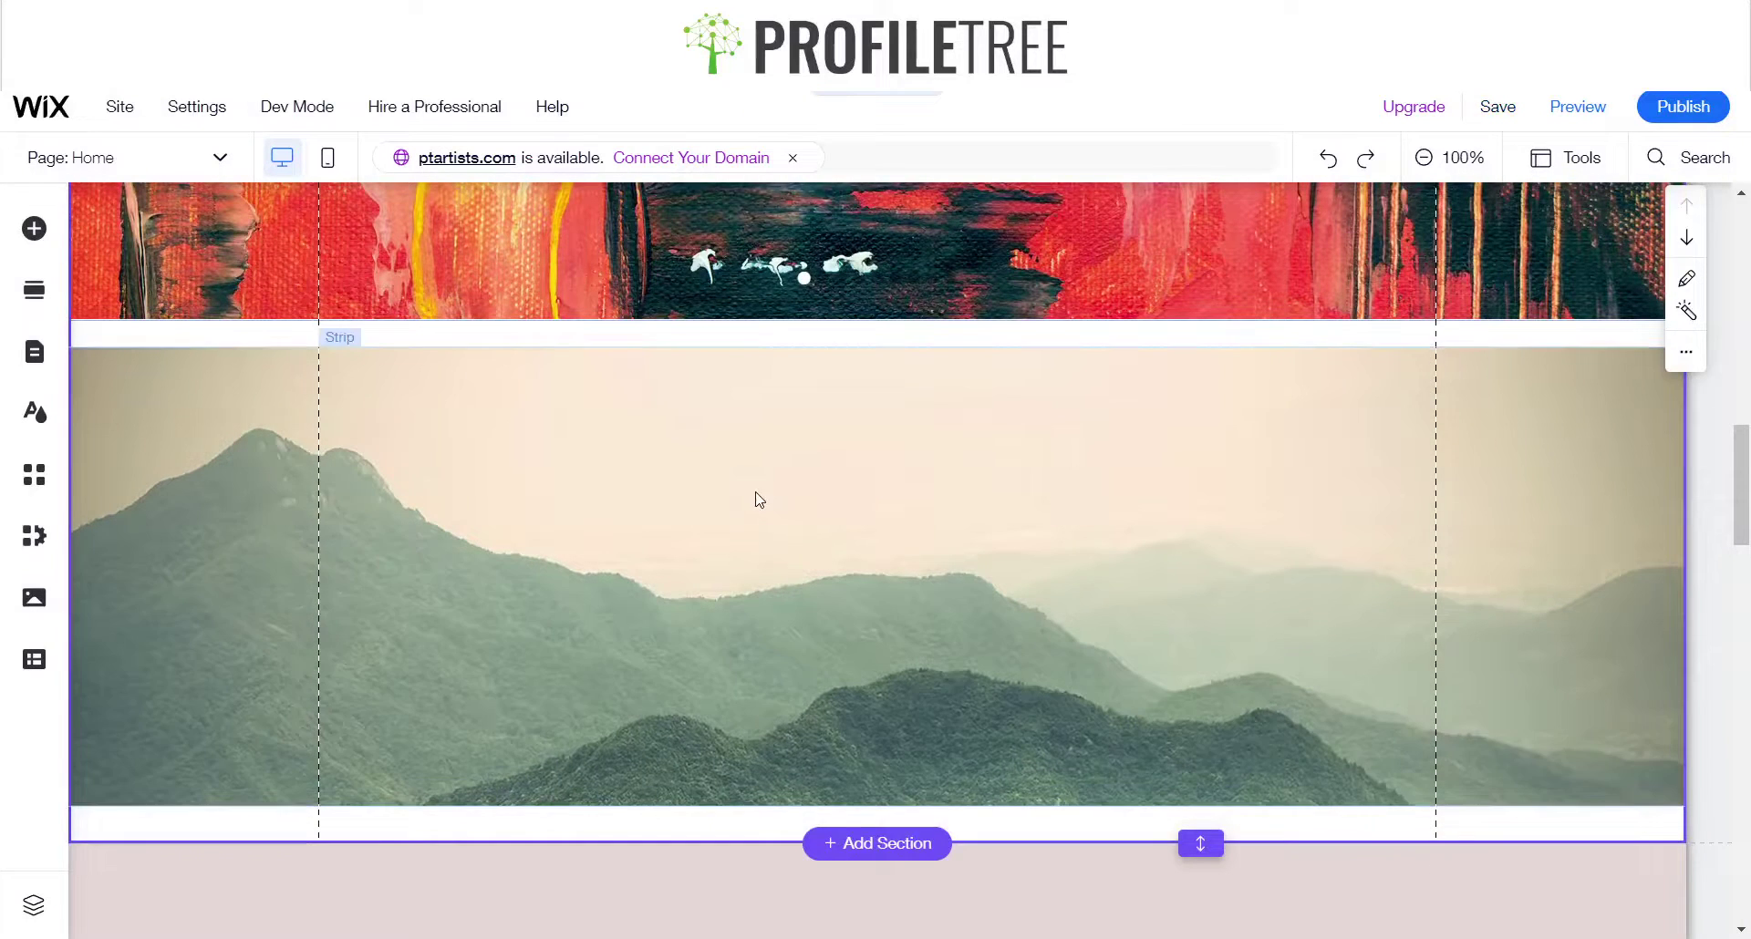
pyautogui.click(759, 499)
pyautogui.click(560, 286)
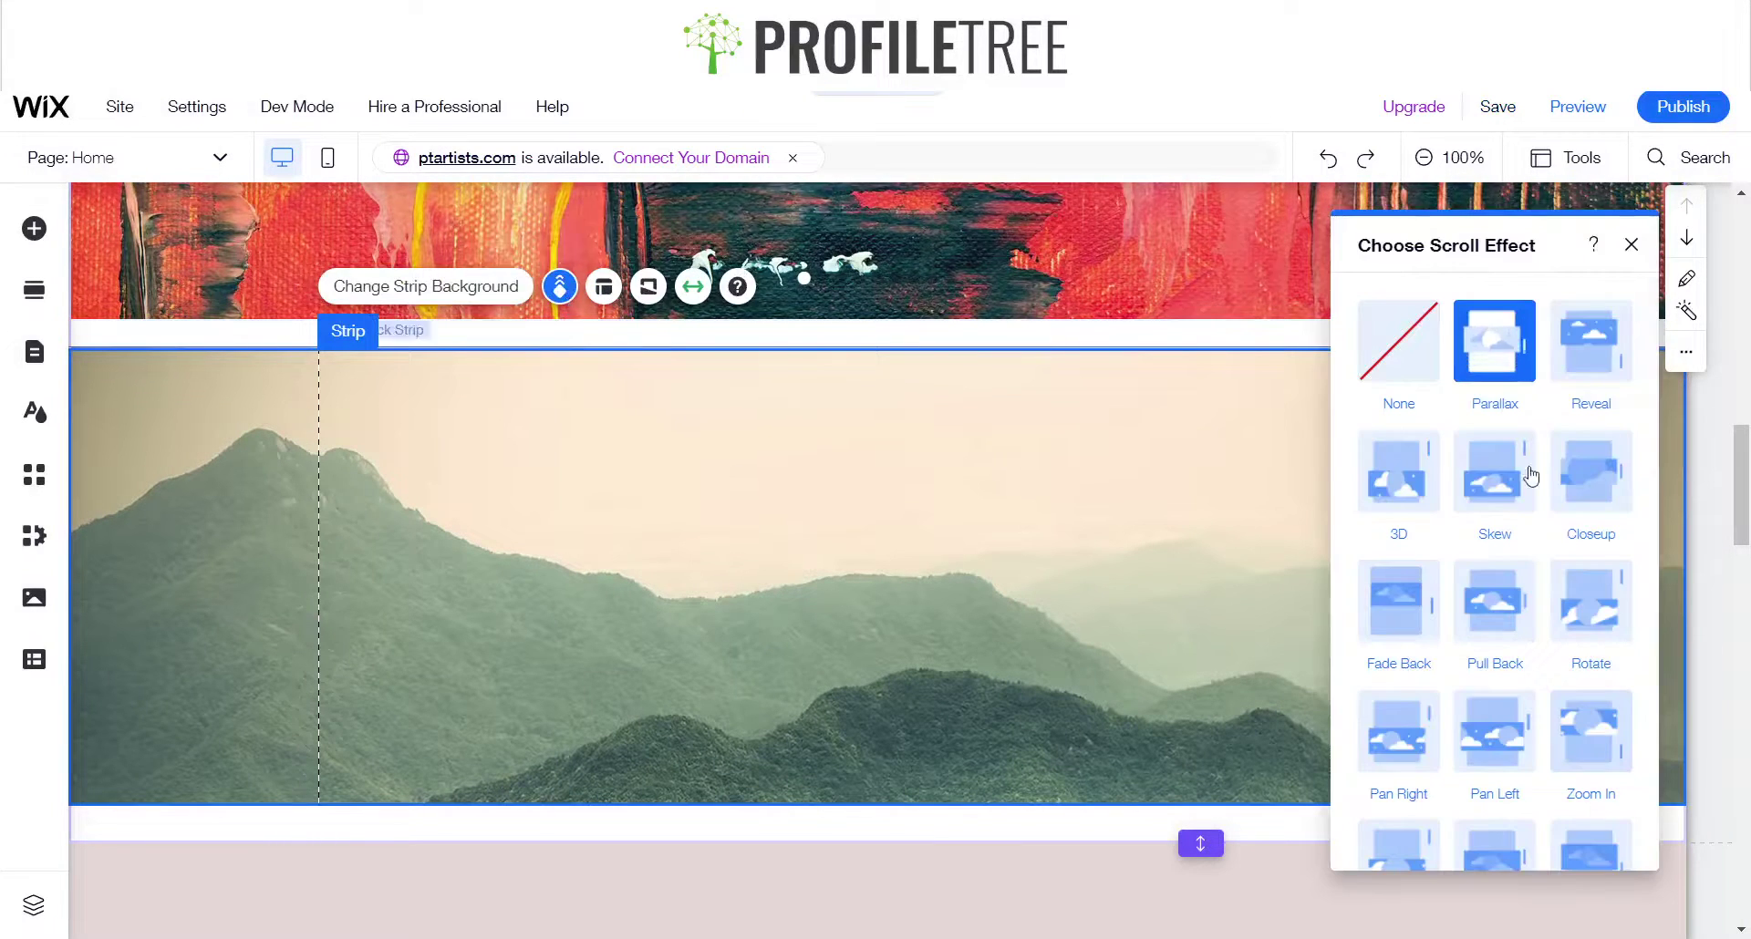
pyautogui.click(1418, 477)
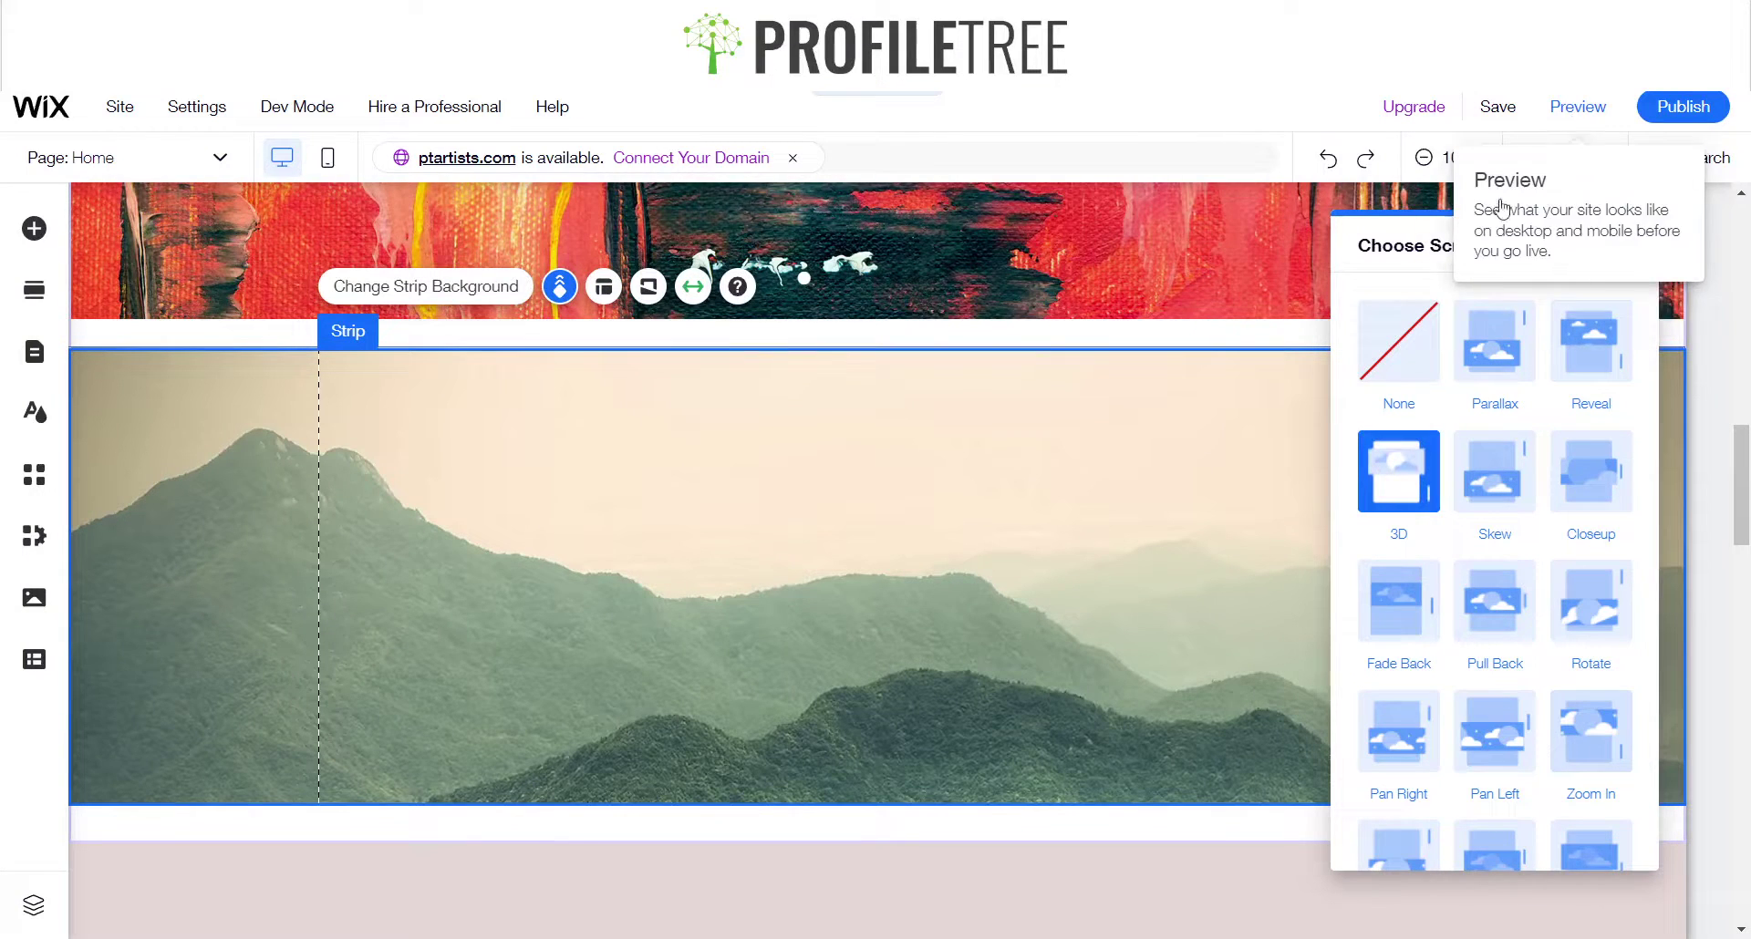
# Preview the site and scroll past the mountain strip to check the 3D effect
pyautogui.click(1576, 108)
pyautogui.scroll(5, 1091, 498)
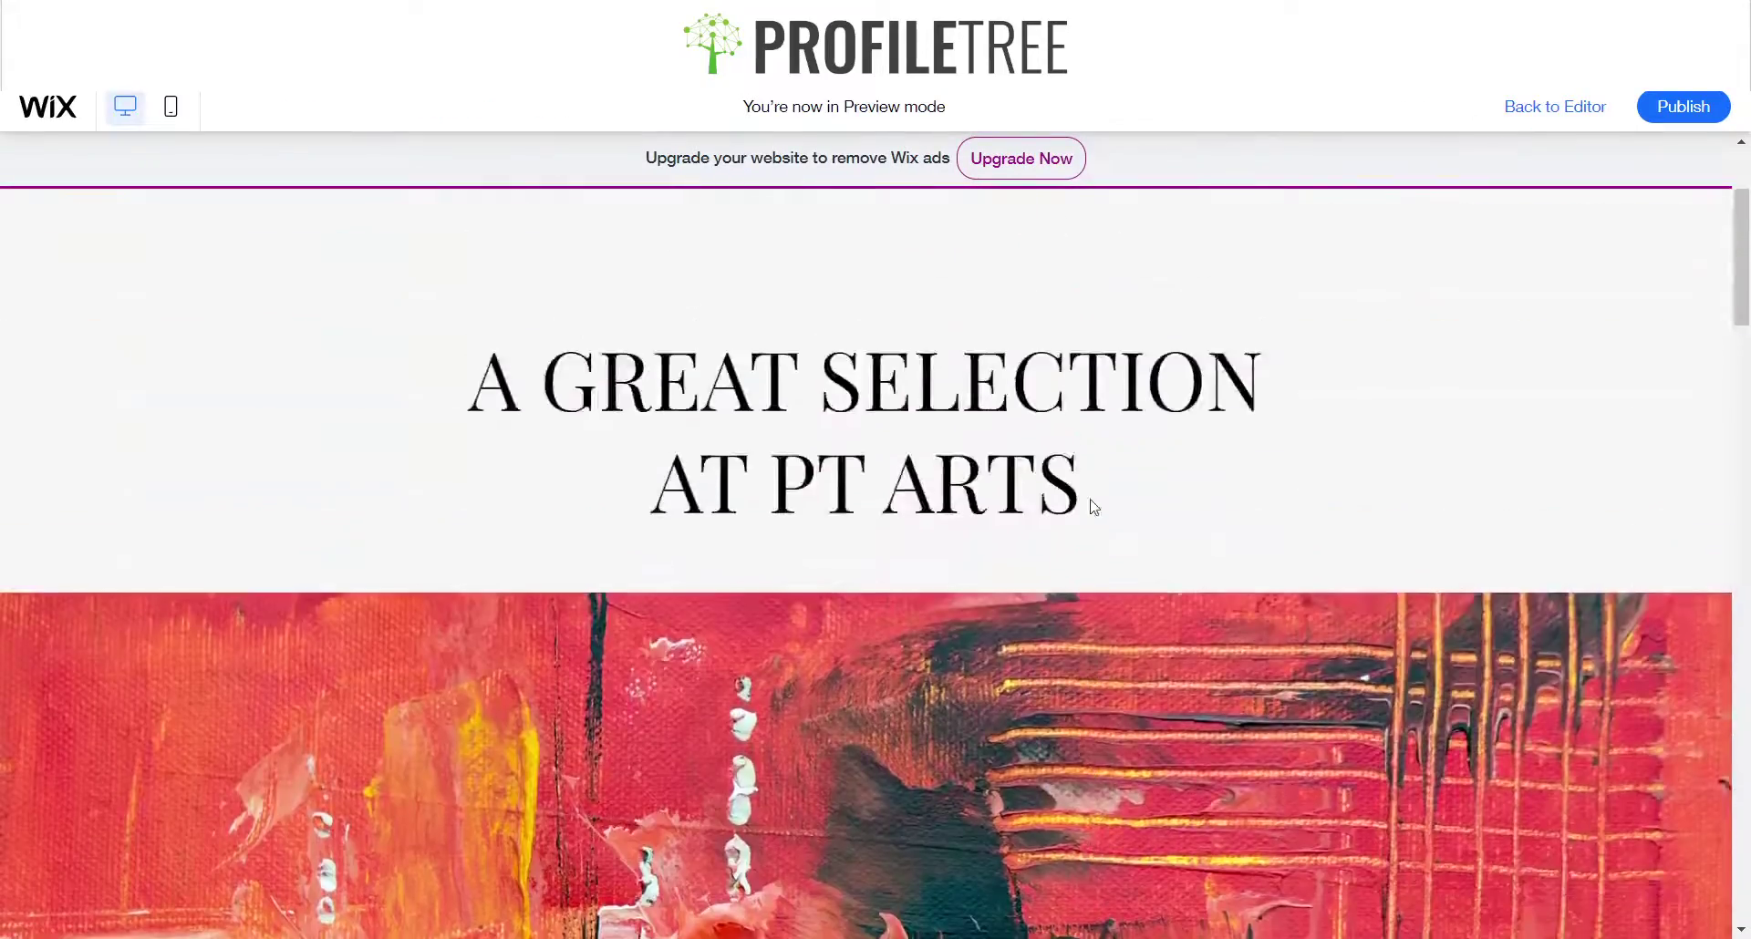
pyautogui.scroll(-5, 1091, 498)
pyautogui.scroll(-3, 1091, 498)
pyautogui.scroll(3, 1091, 498)
pyautogui.scroll(-4, 1090, 498)
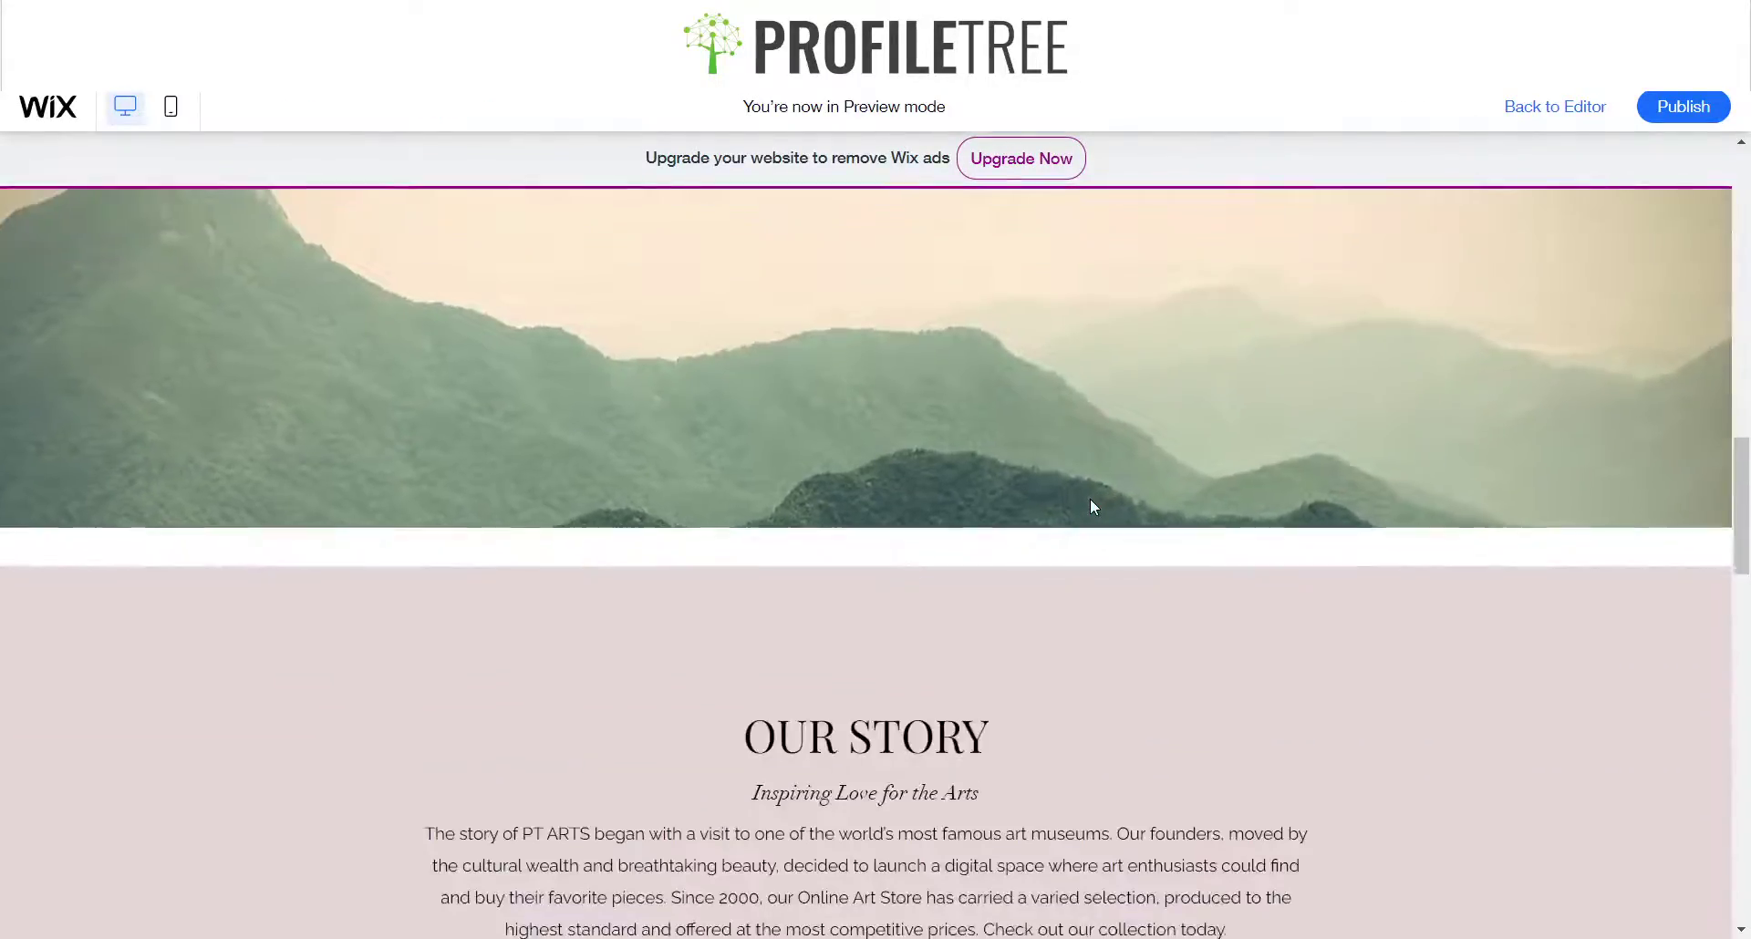
pyautogui.scroll(2, 1091, 498)
pyautogui.scroll(1, 1091, 498)
pyautogui.scroll(-3, 1091, 498)
pyautogui.scroll(6, 1091, 498)
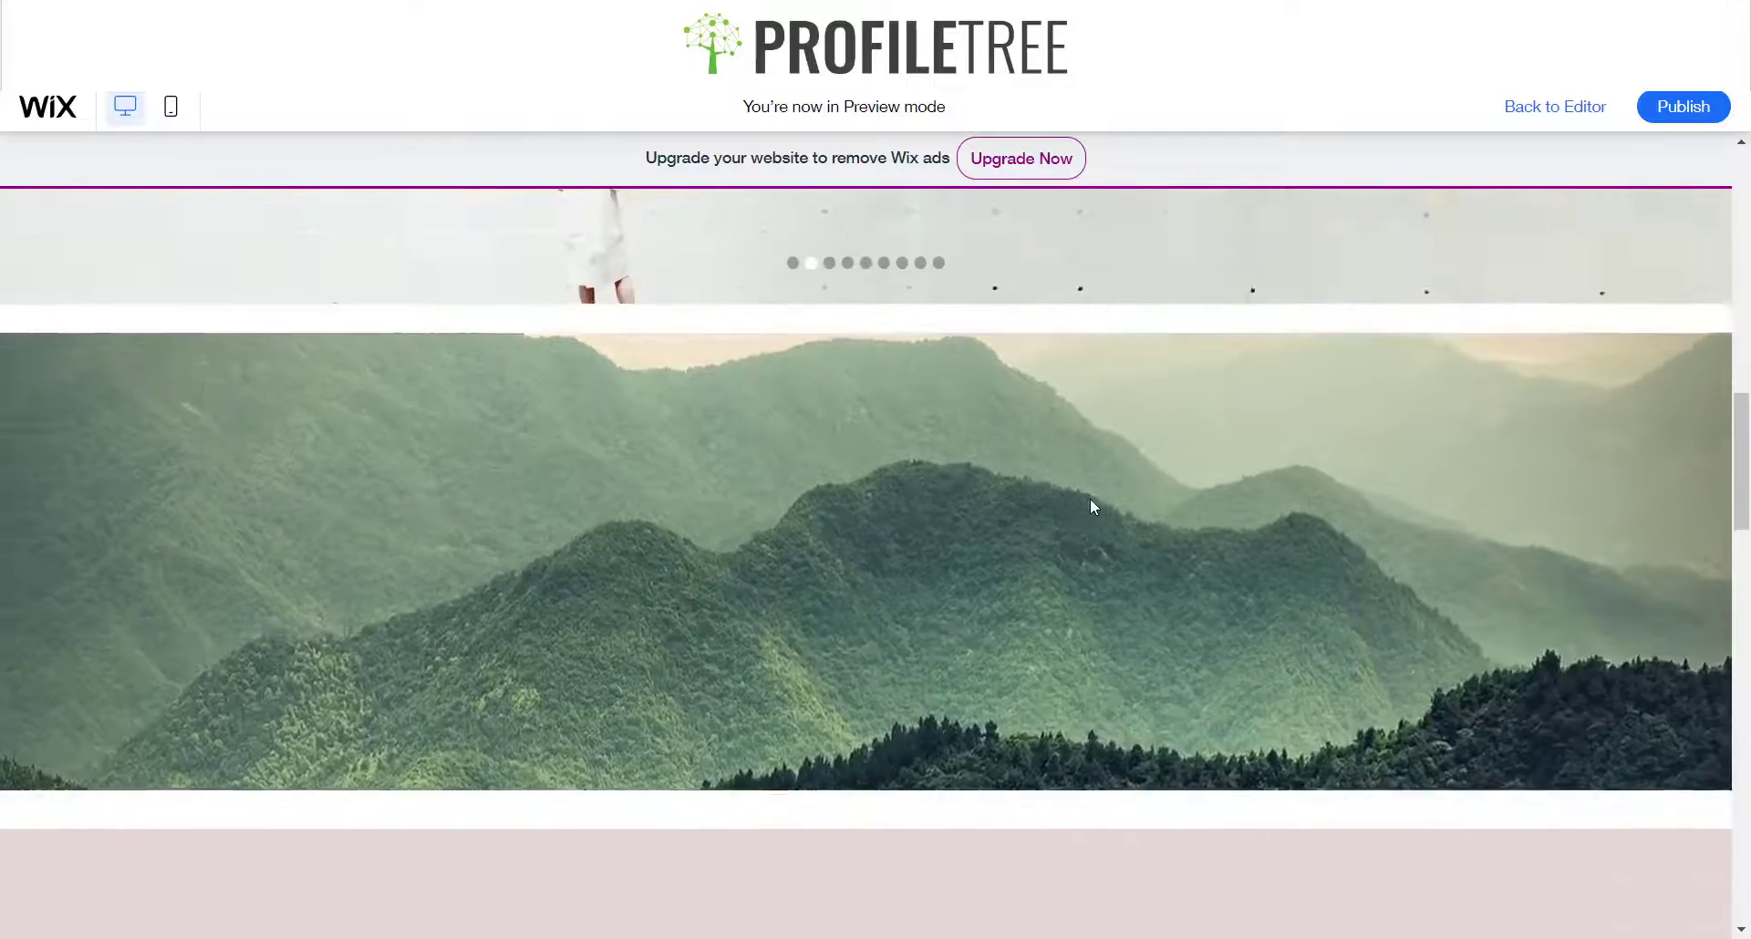
pyautogui.scroll(-3, 1091, 501)
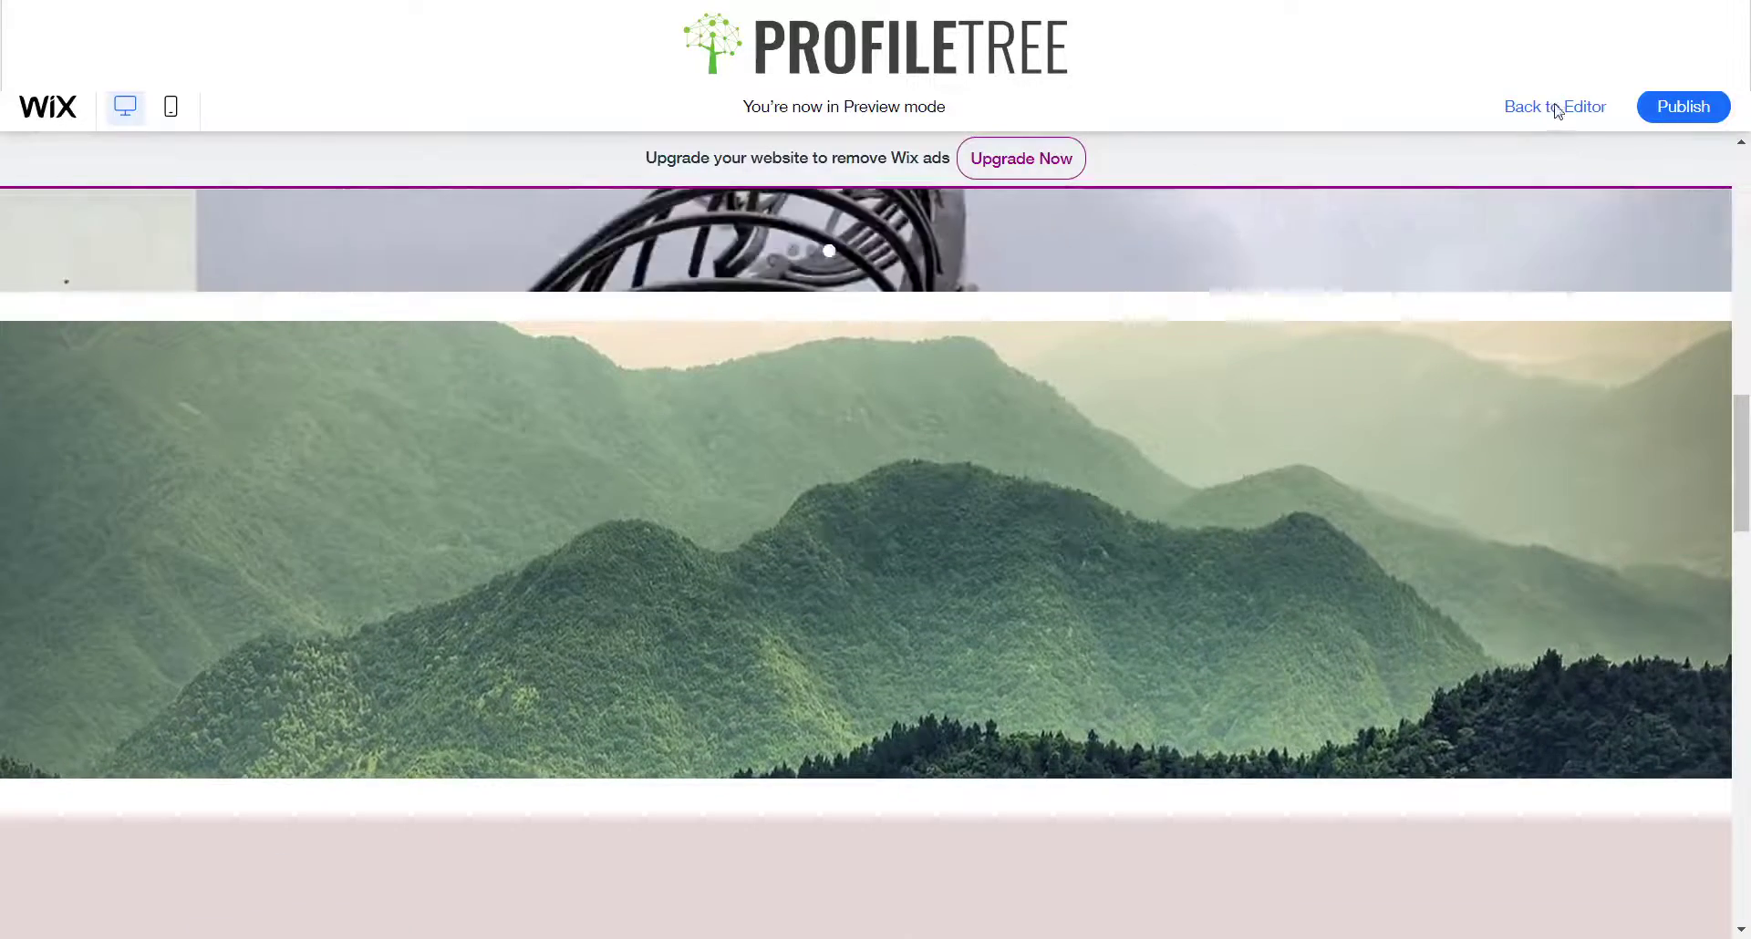
# Back in the editor, switch the mountain strip's scroll effect to Zoom In
pyautogui.click(1556, 107)
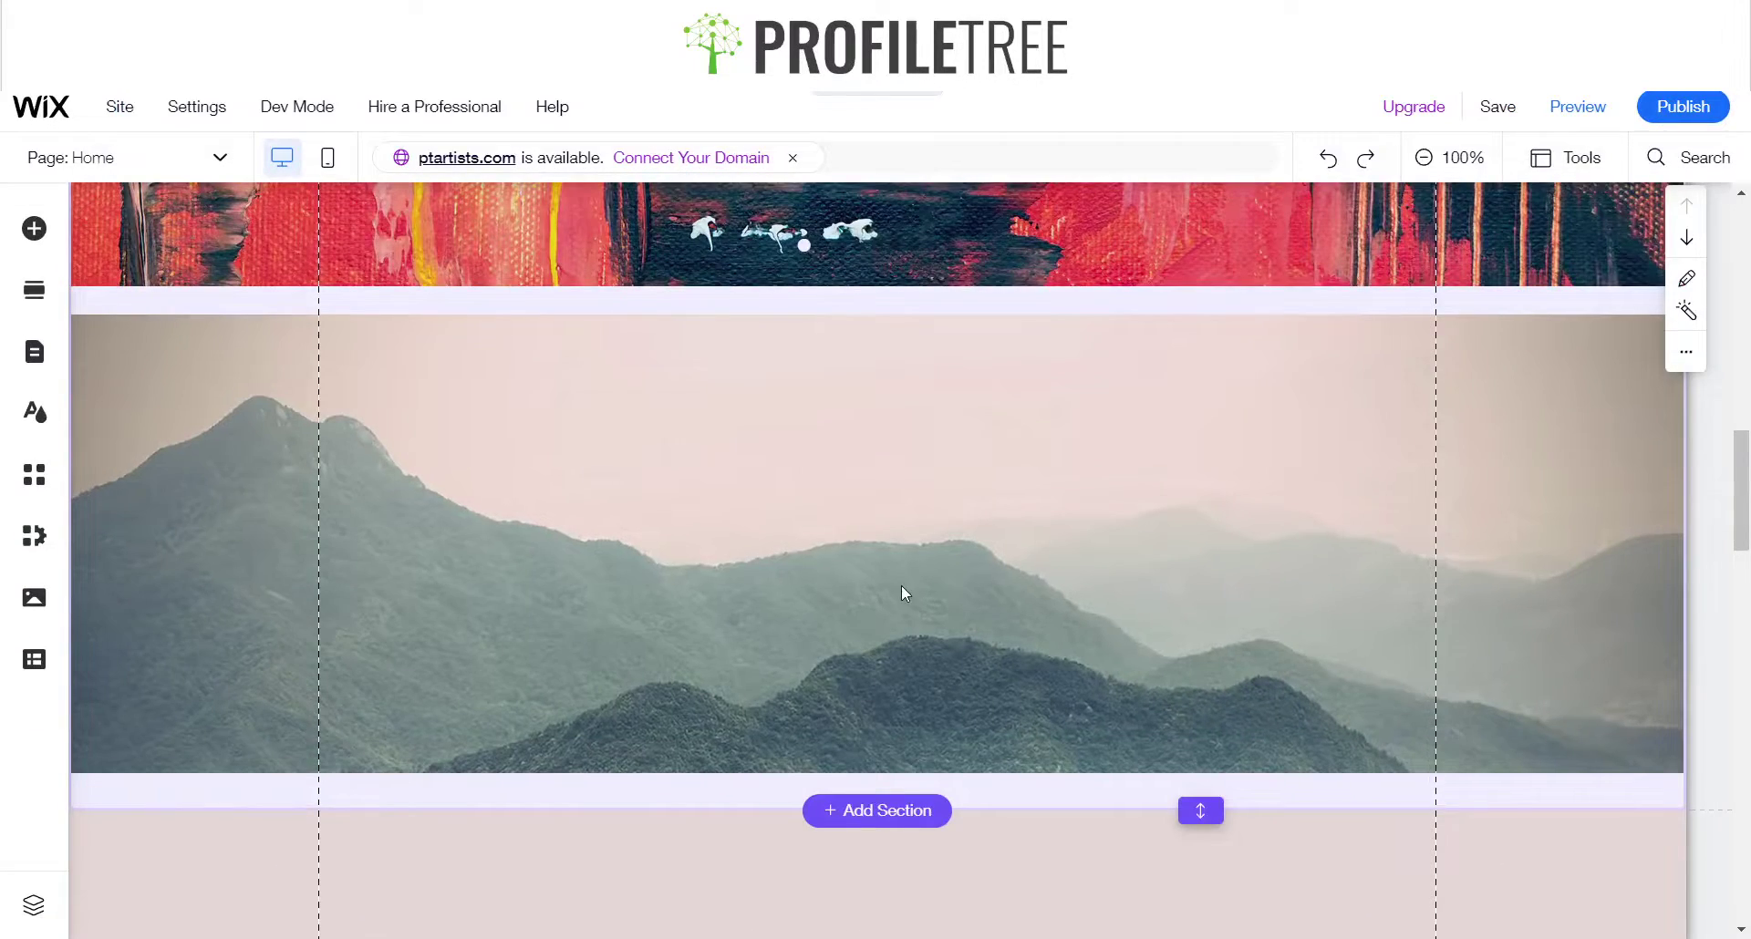
pyautogui.click(872, 611)
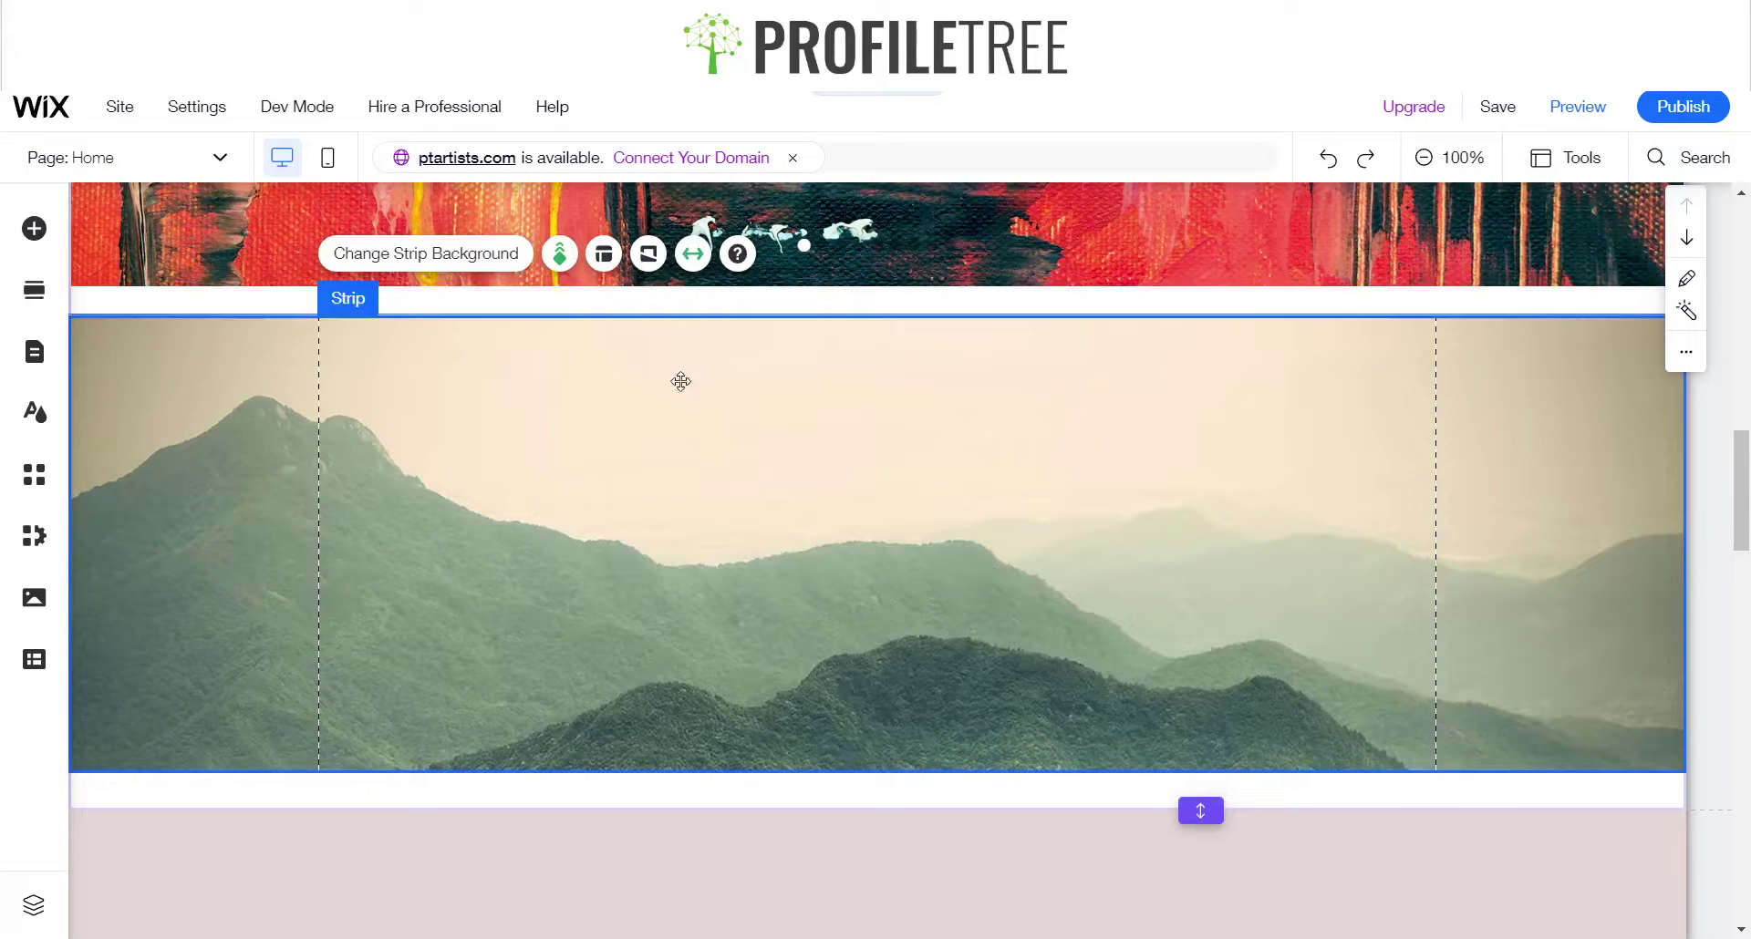
pyautogui.click(560, 254)
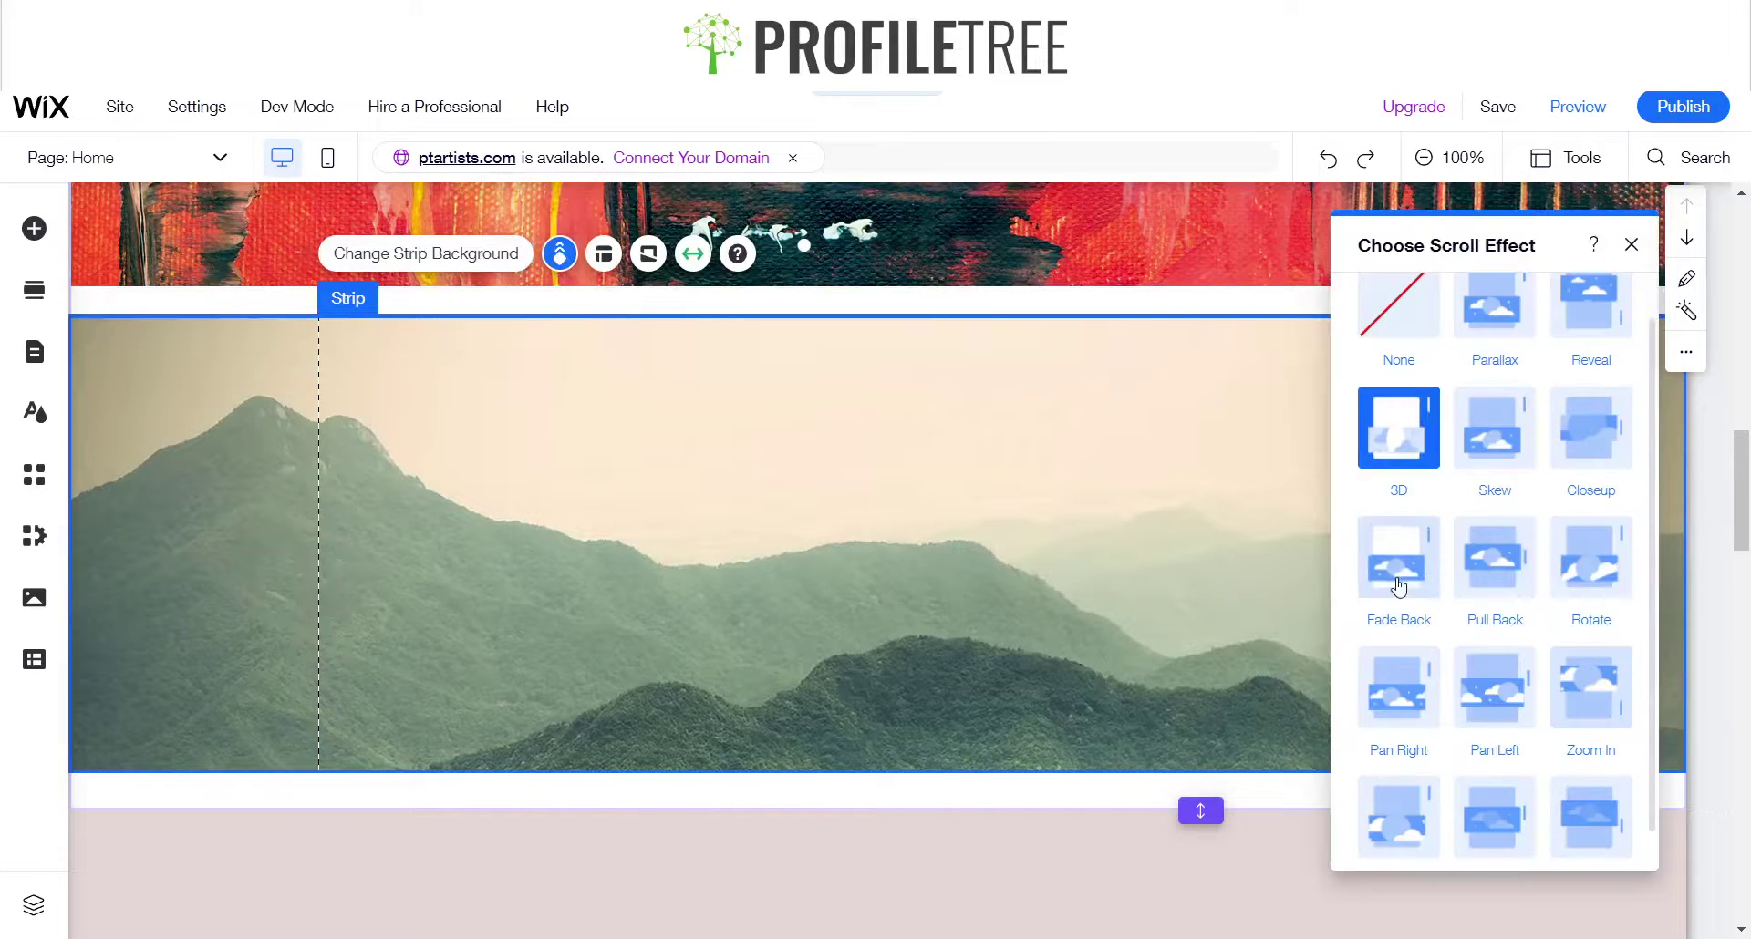
pyautogui.scroll(-1, 1419, 703)
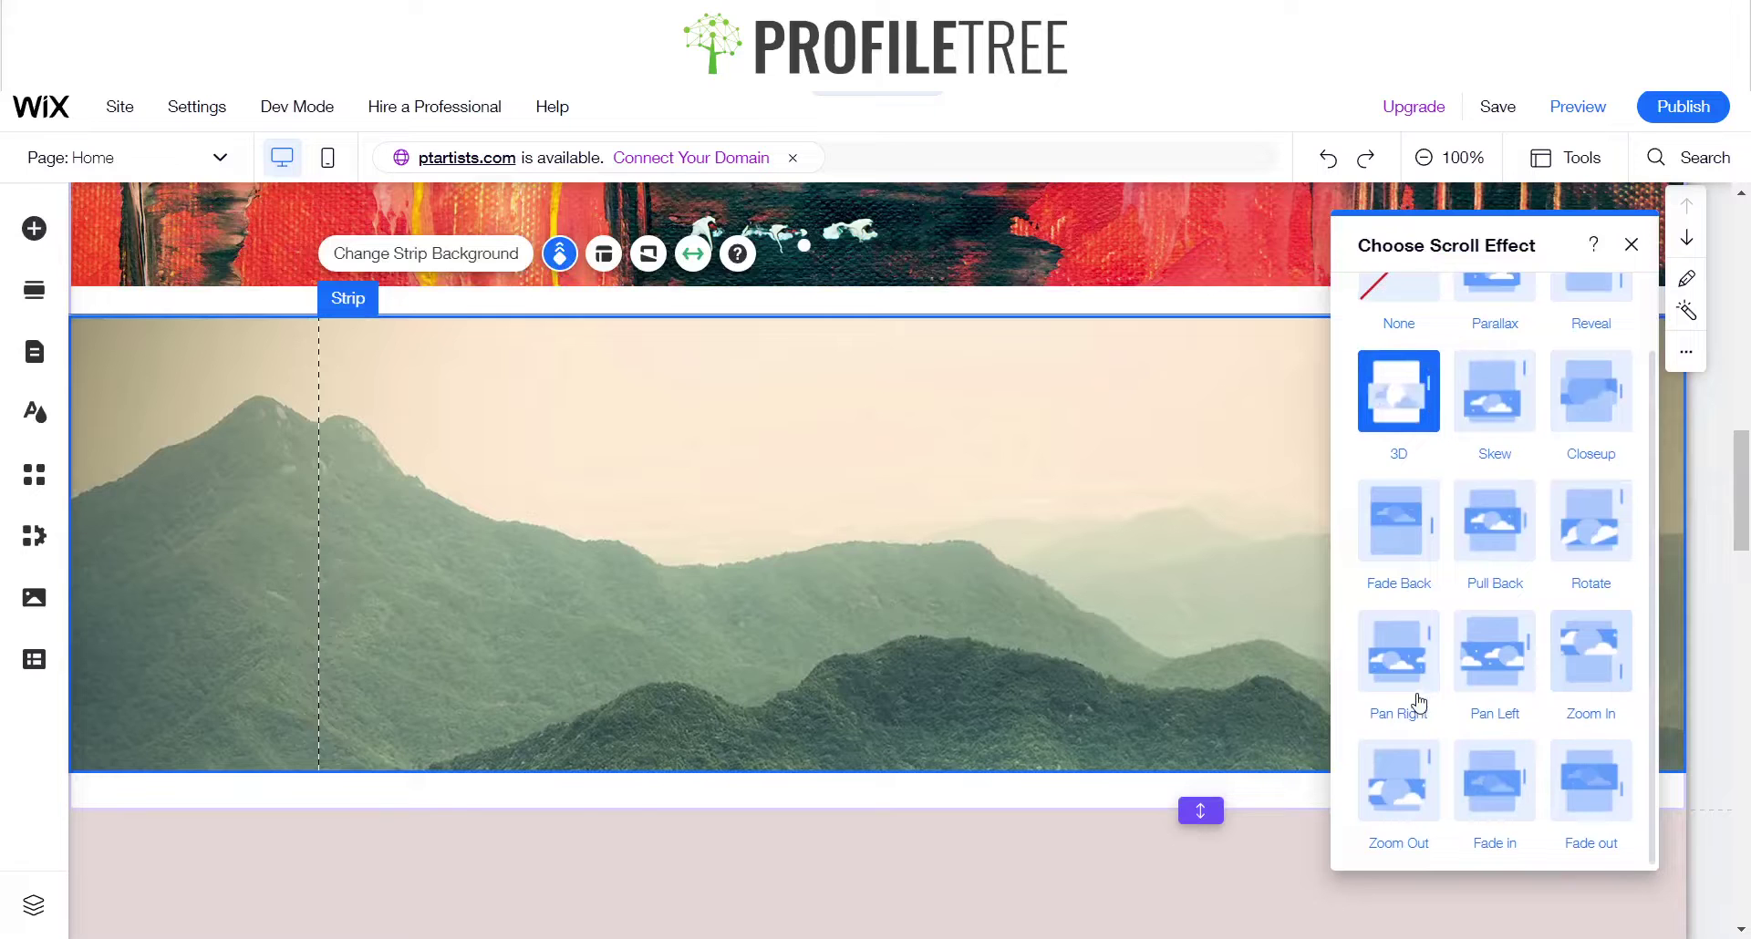
pyautogui.click(1610, 697)
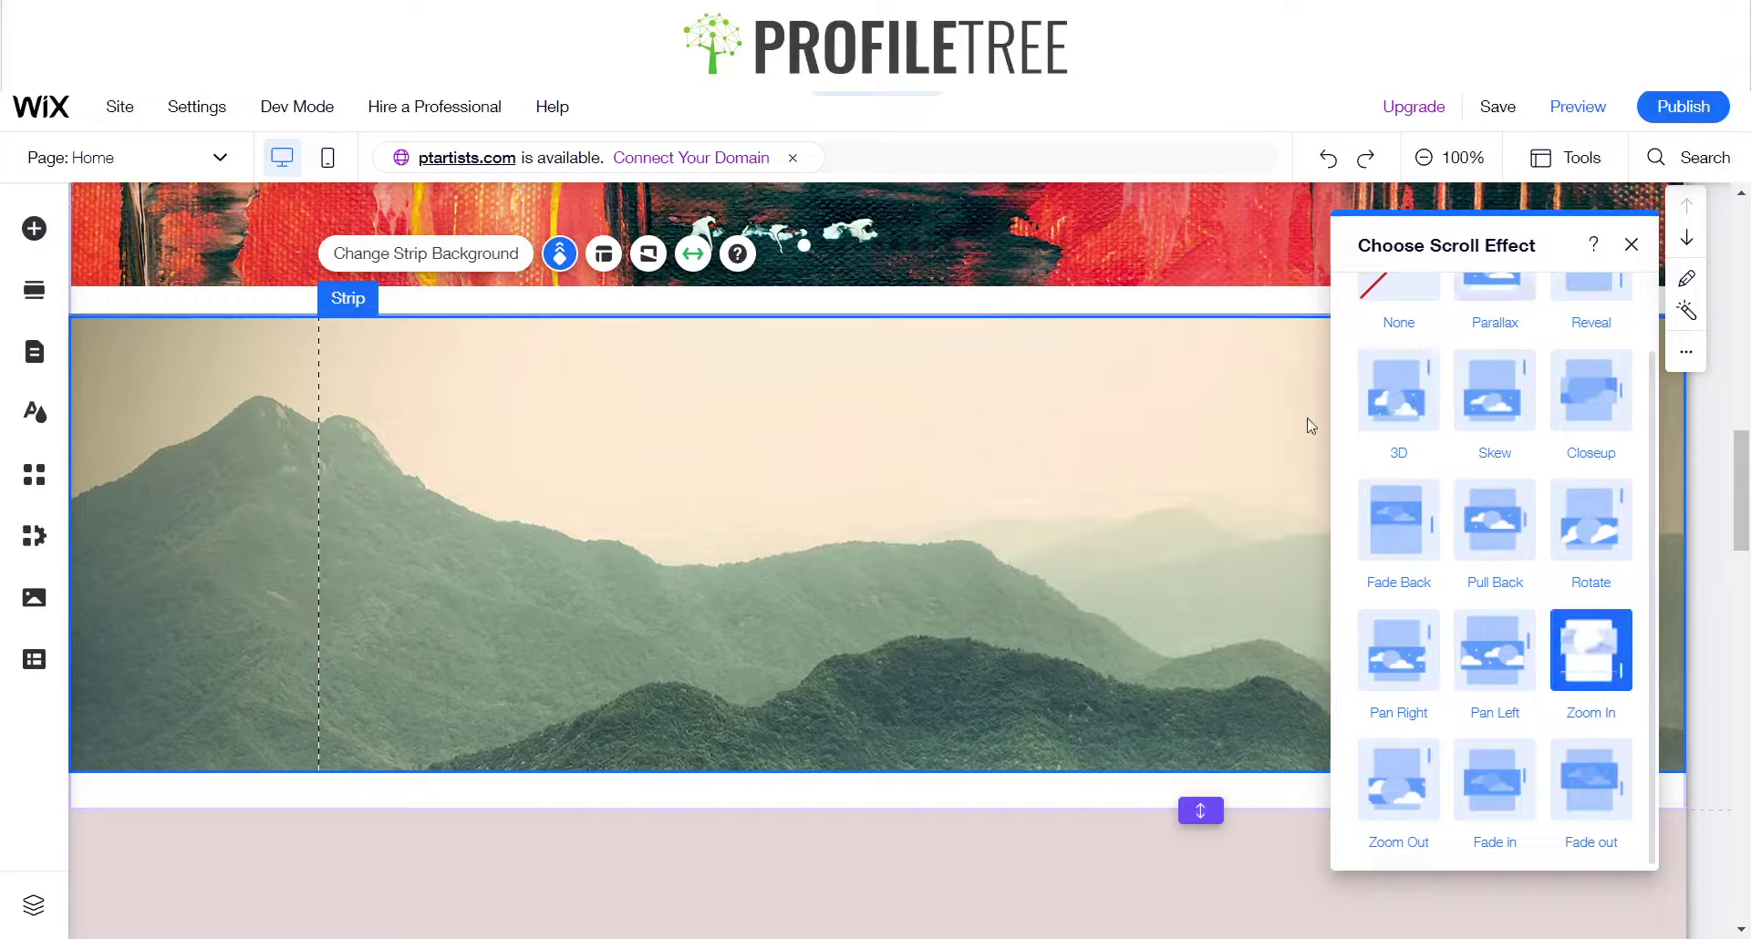
# Preview the Zoom In effect by scrolling past the strip, then return to editing
pyautogui.click(1556, 109)
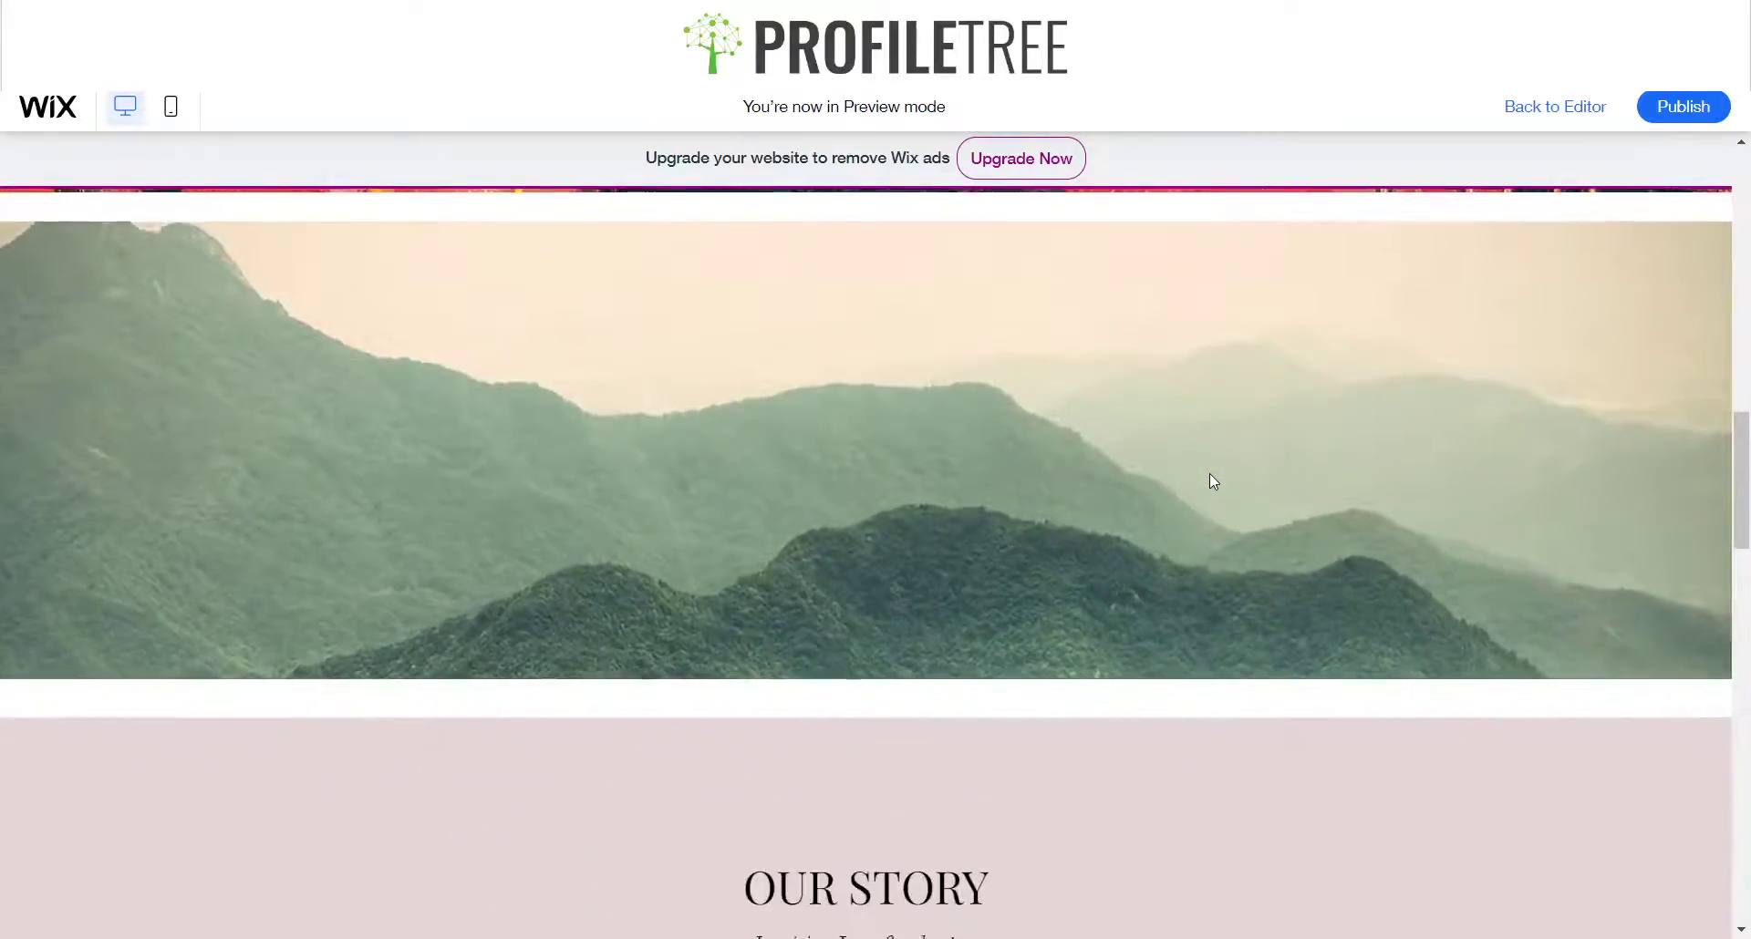
pyautogui.scroll(-5, 1209, 473)
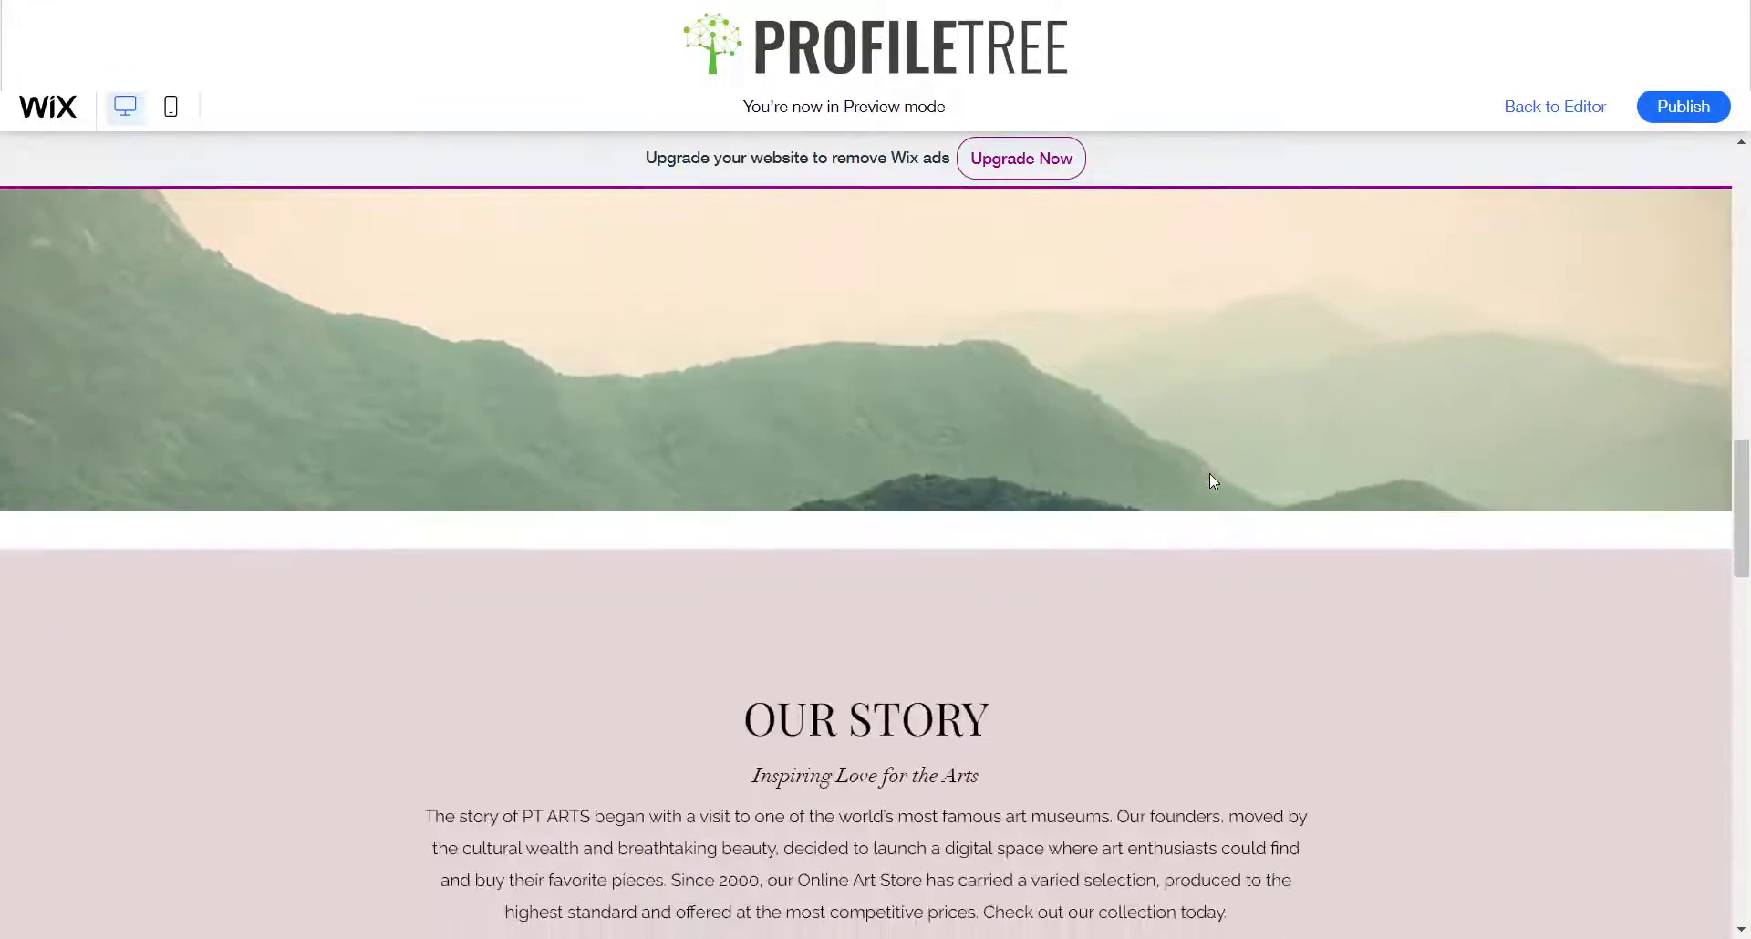
pyautogui.scroll(5, 1210, 473)
pyautogui.scroll(-5, 1210, 473)
pyautogui.scroll(5, 1213, 482)
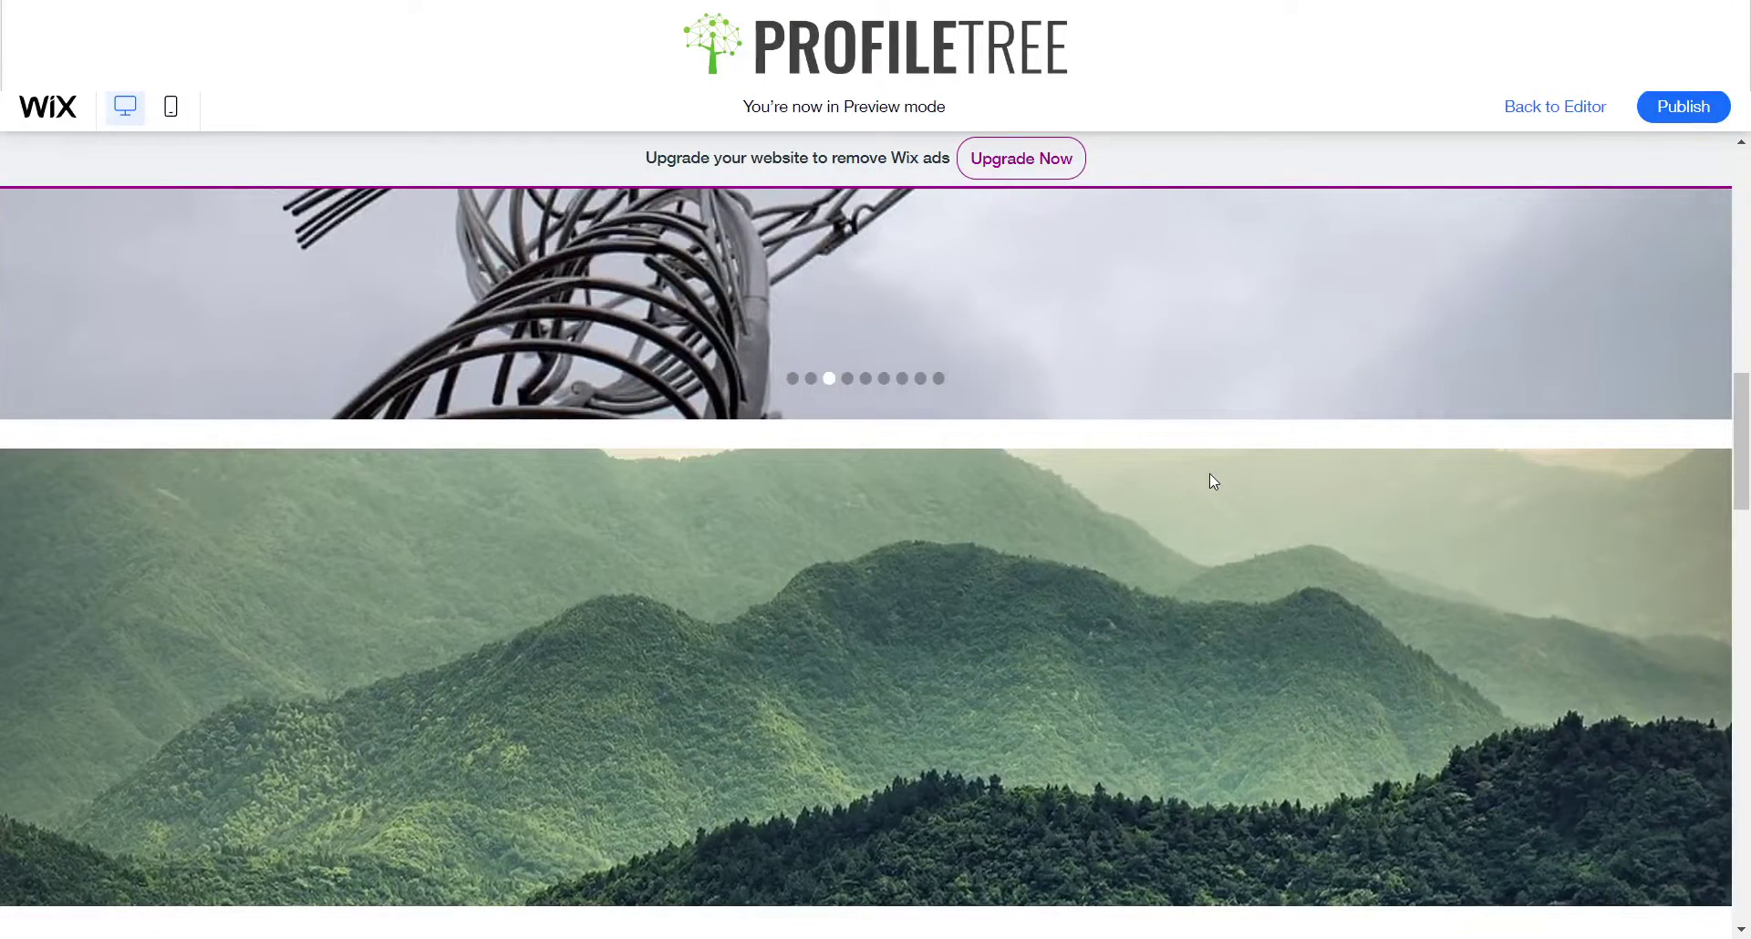
pyautogui.click(1572, 107)
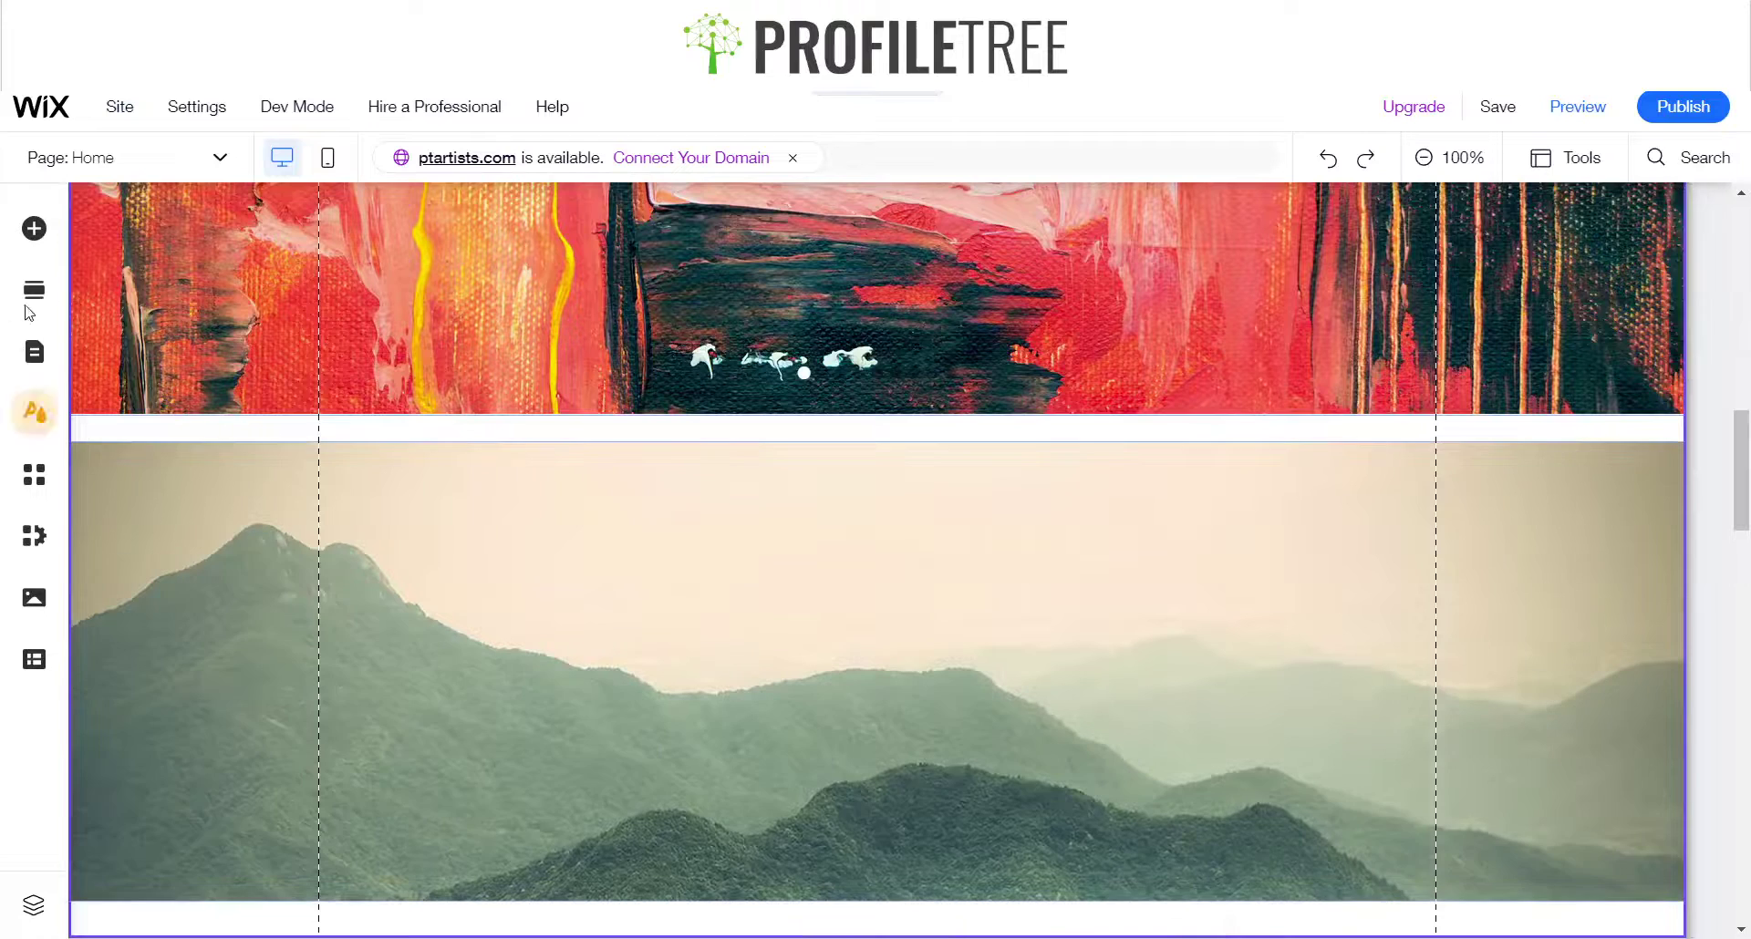
# Browse the Contact & Forms elements, then select the mountain strip on the page
pyautogui.click(34, 228)
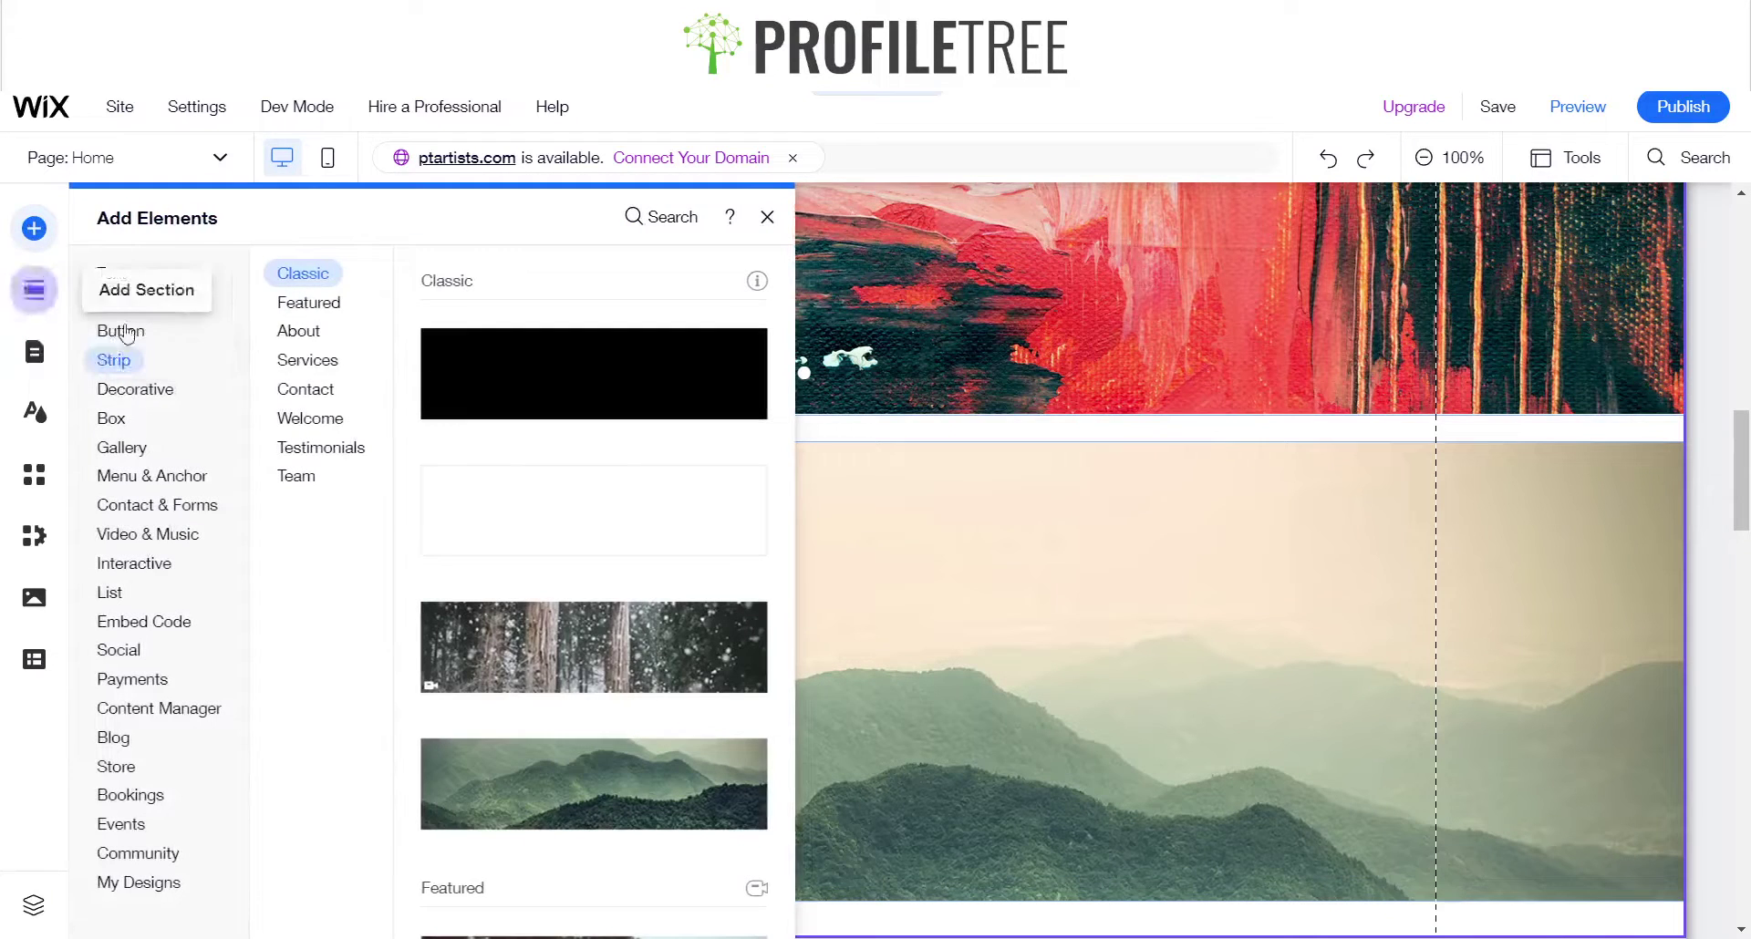
pyautogui.click(213, 508)
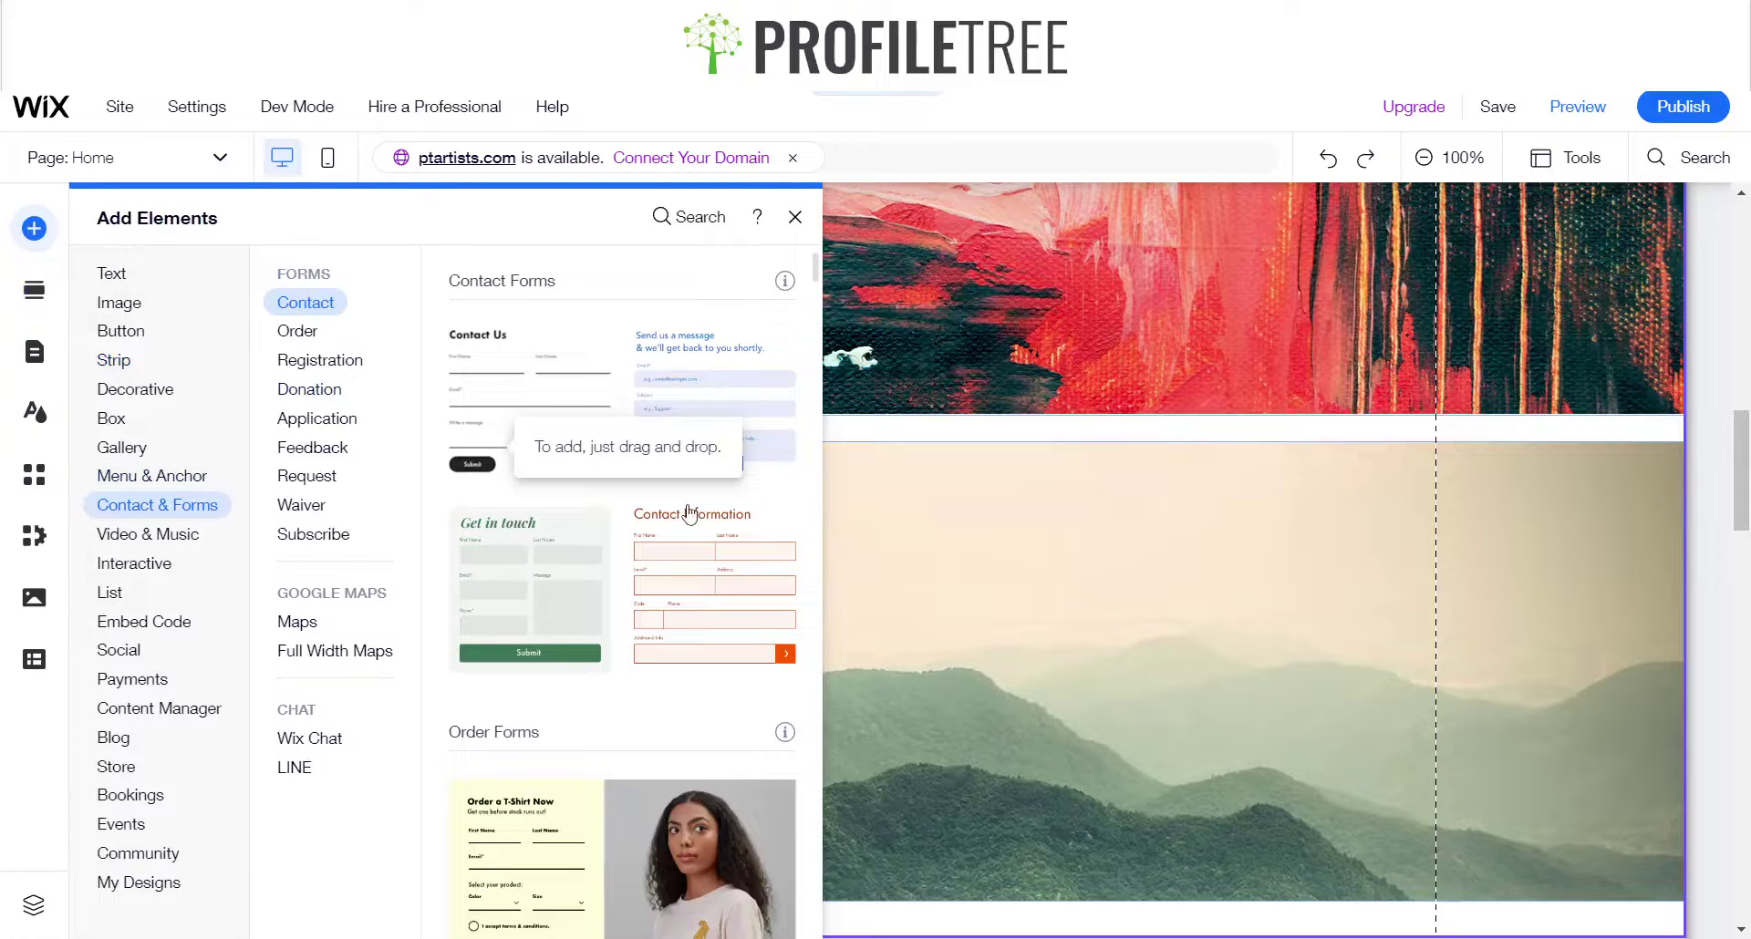
pyautogui.click(976, 543)
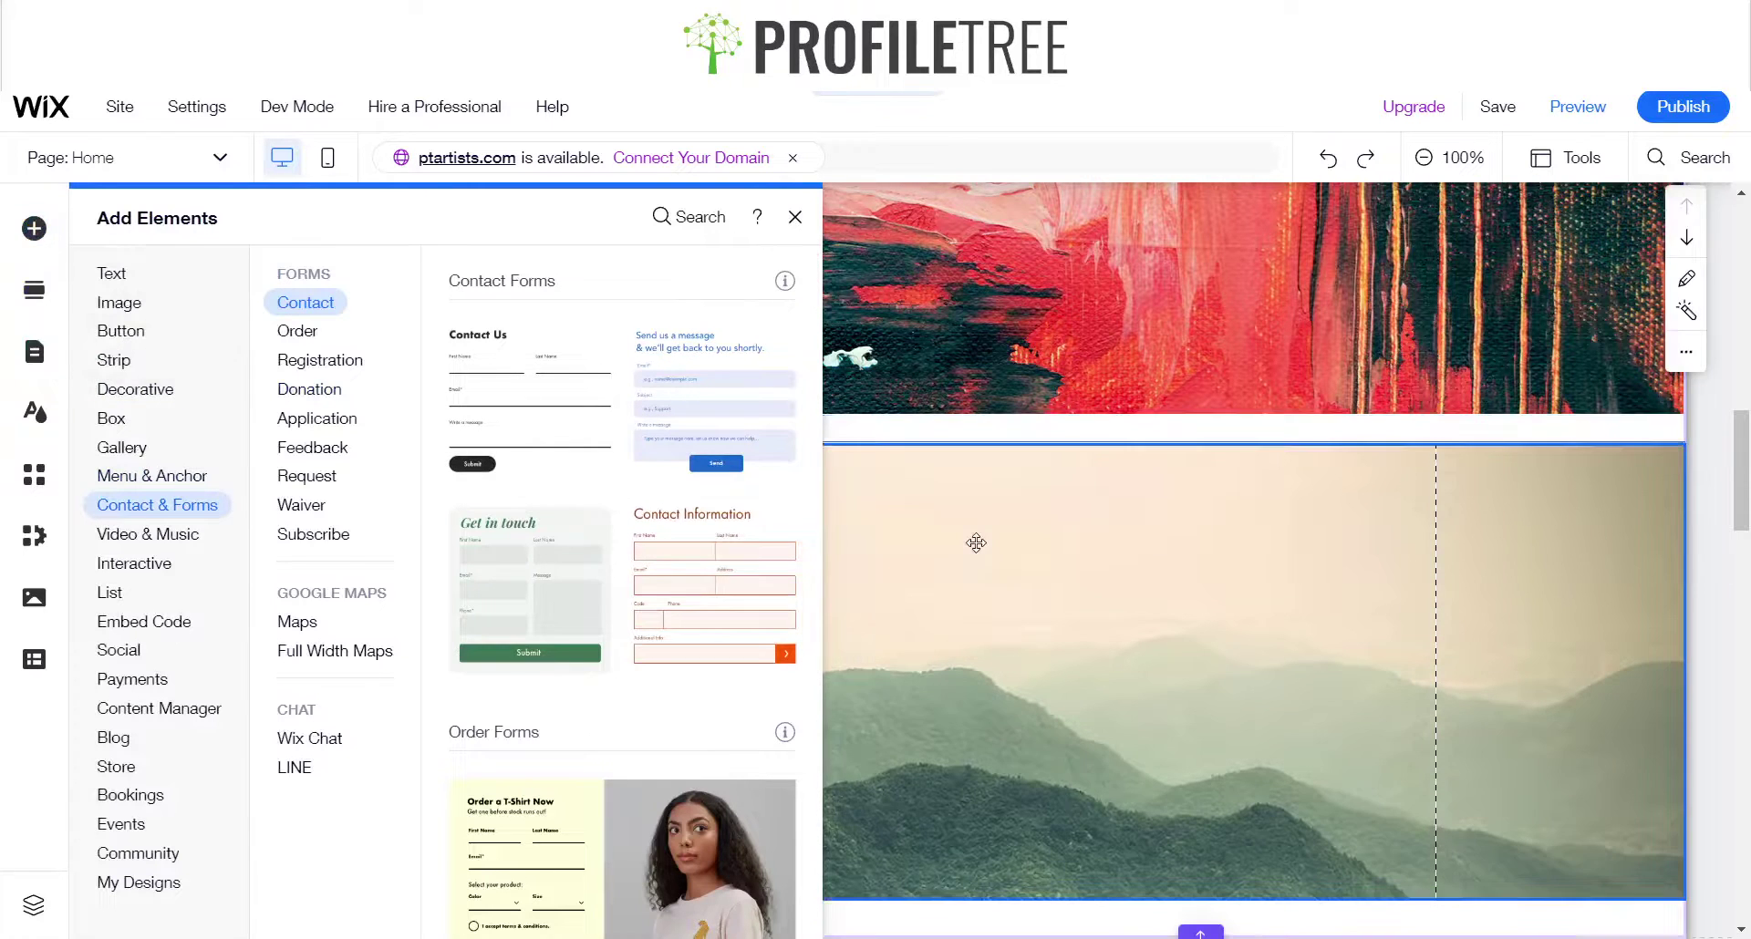
pyautogui.scroll(4, 976, 543)
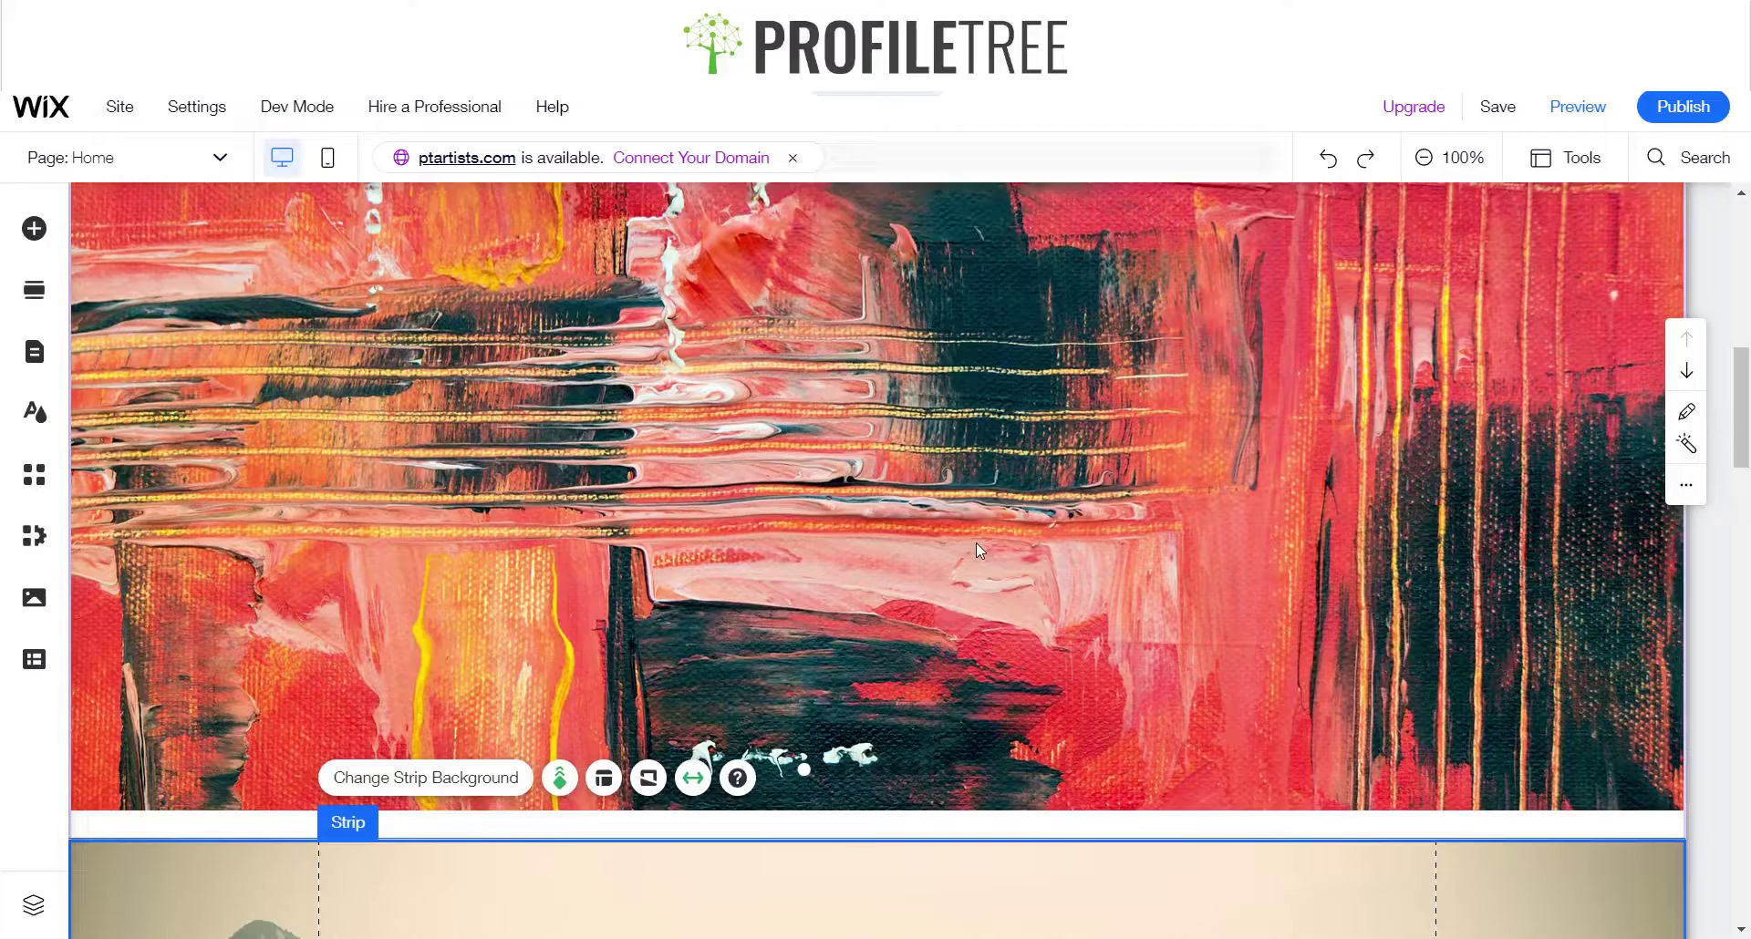
# Select the Our Story section strip and choose Fade in from its Scroll Effects options
pyautogui.click(976, 543)
pyautogui.moveTo(272, 555); pyautogui.dragTo(273, 510)
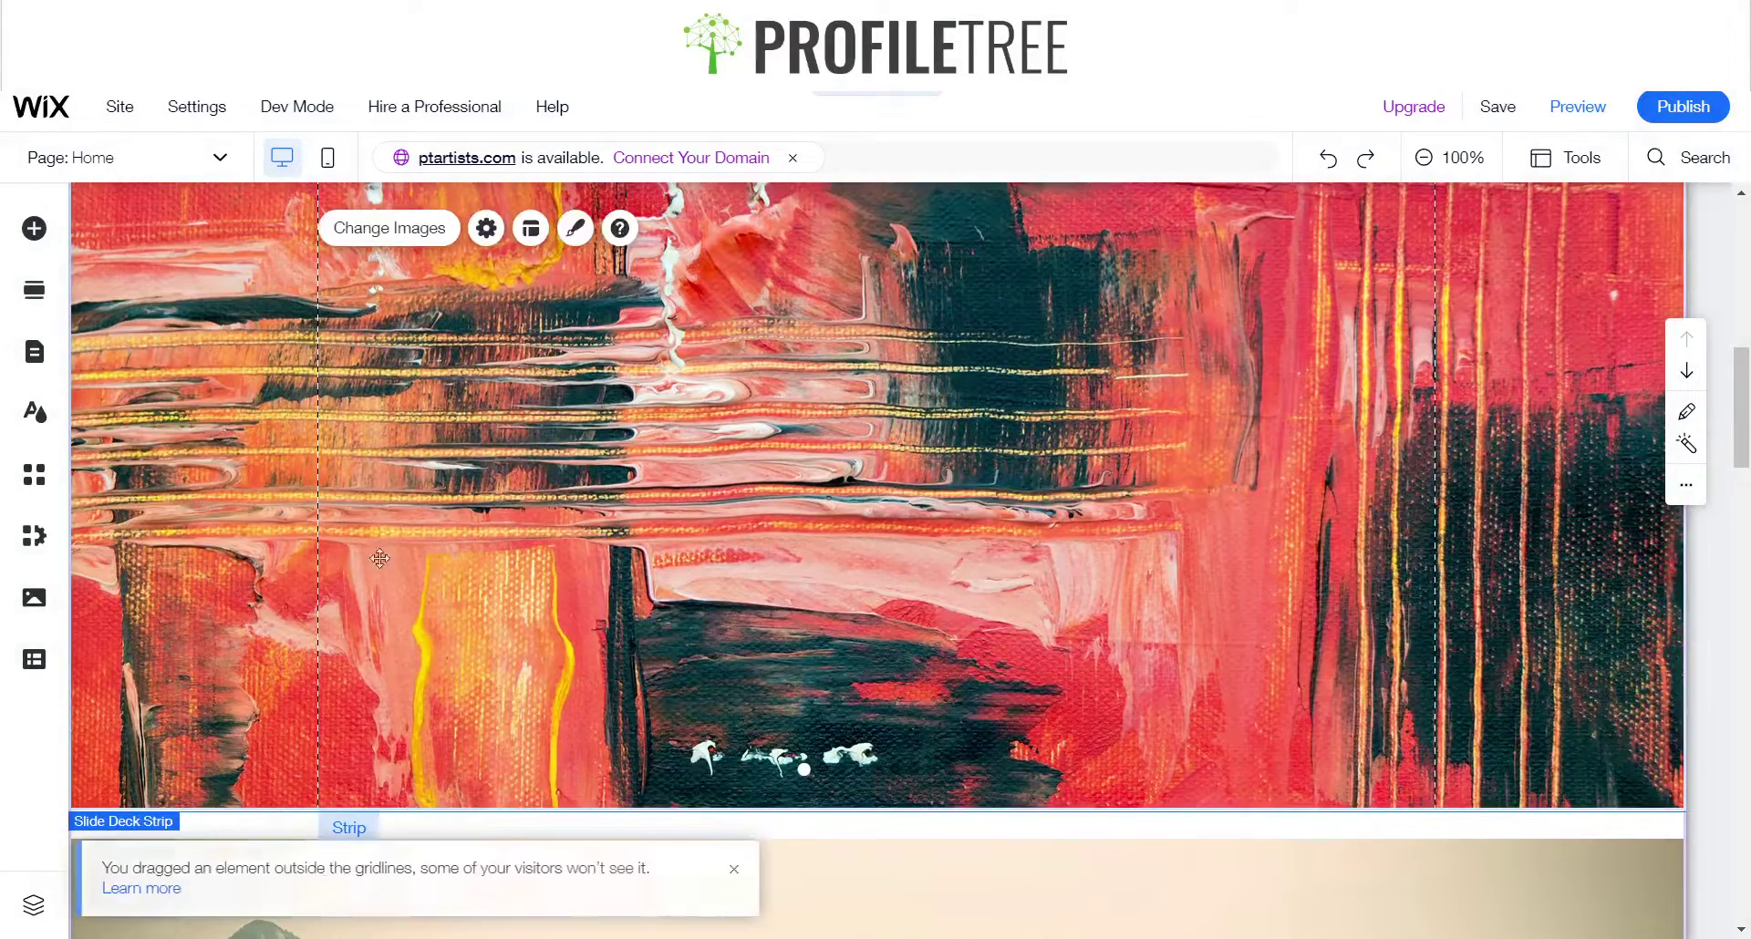
pyautogui.scroll(-10, 1036, 681)
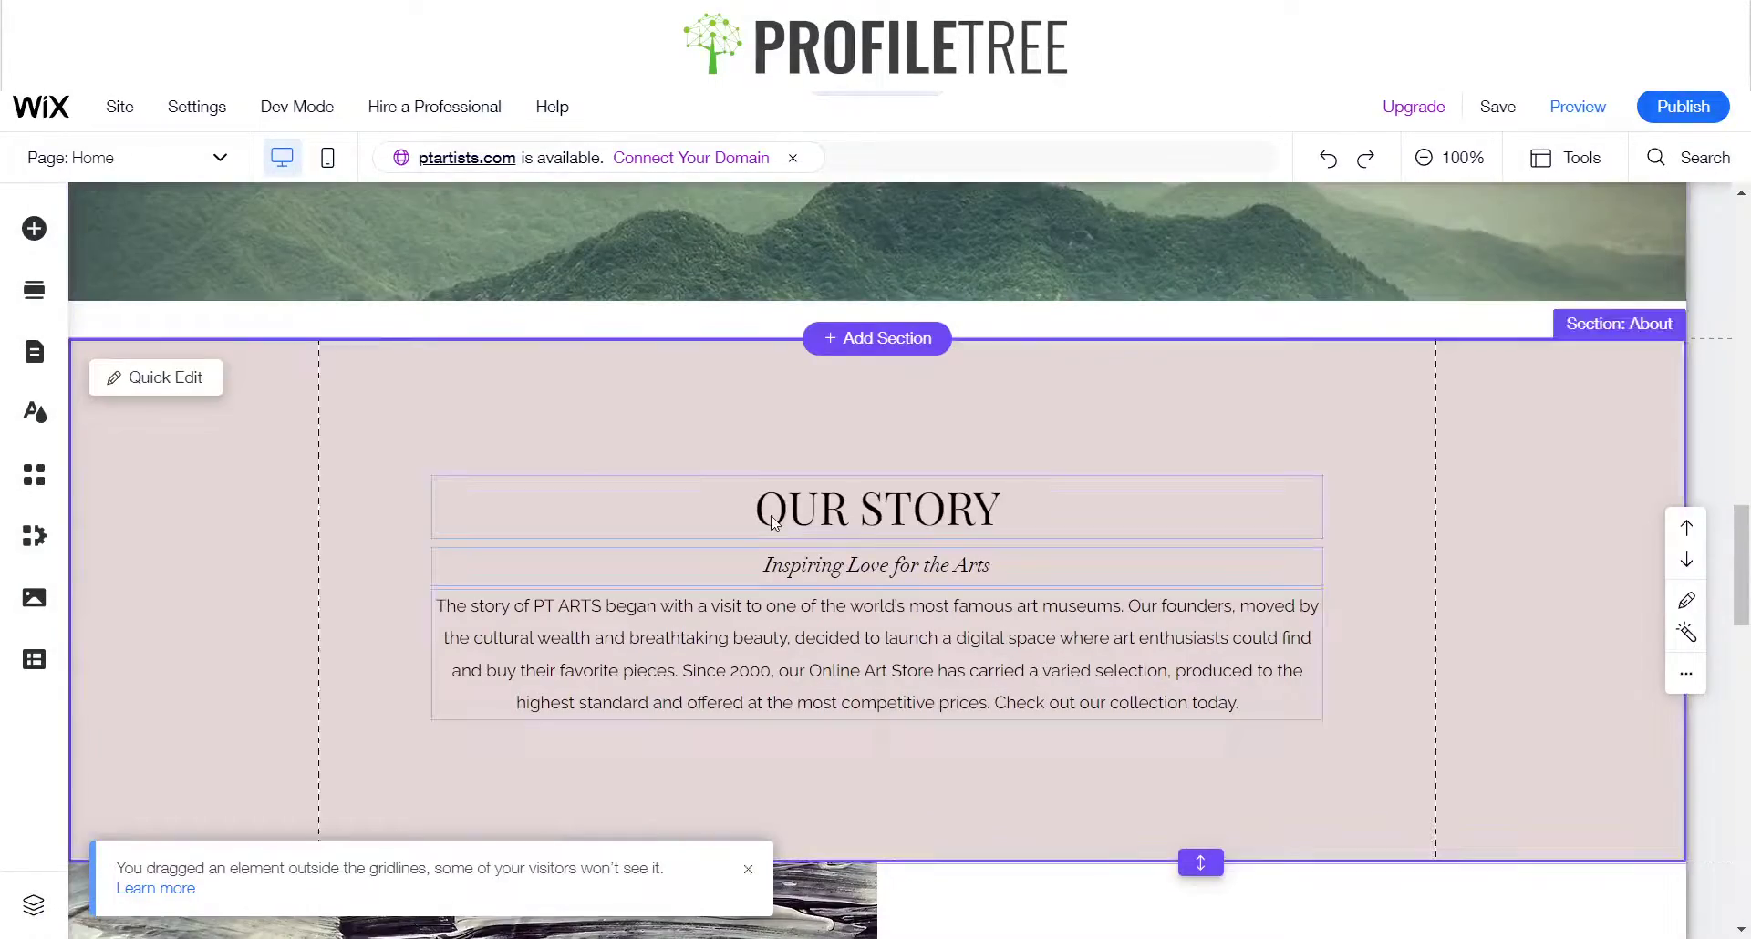
pyautogui.click(363, 498)
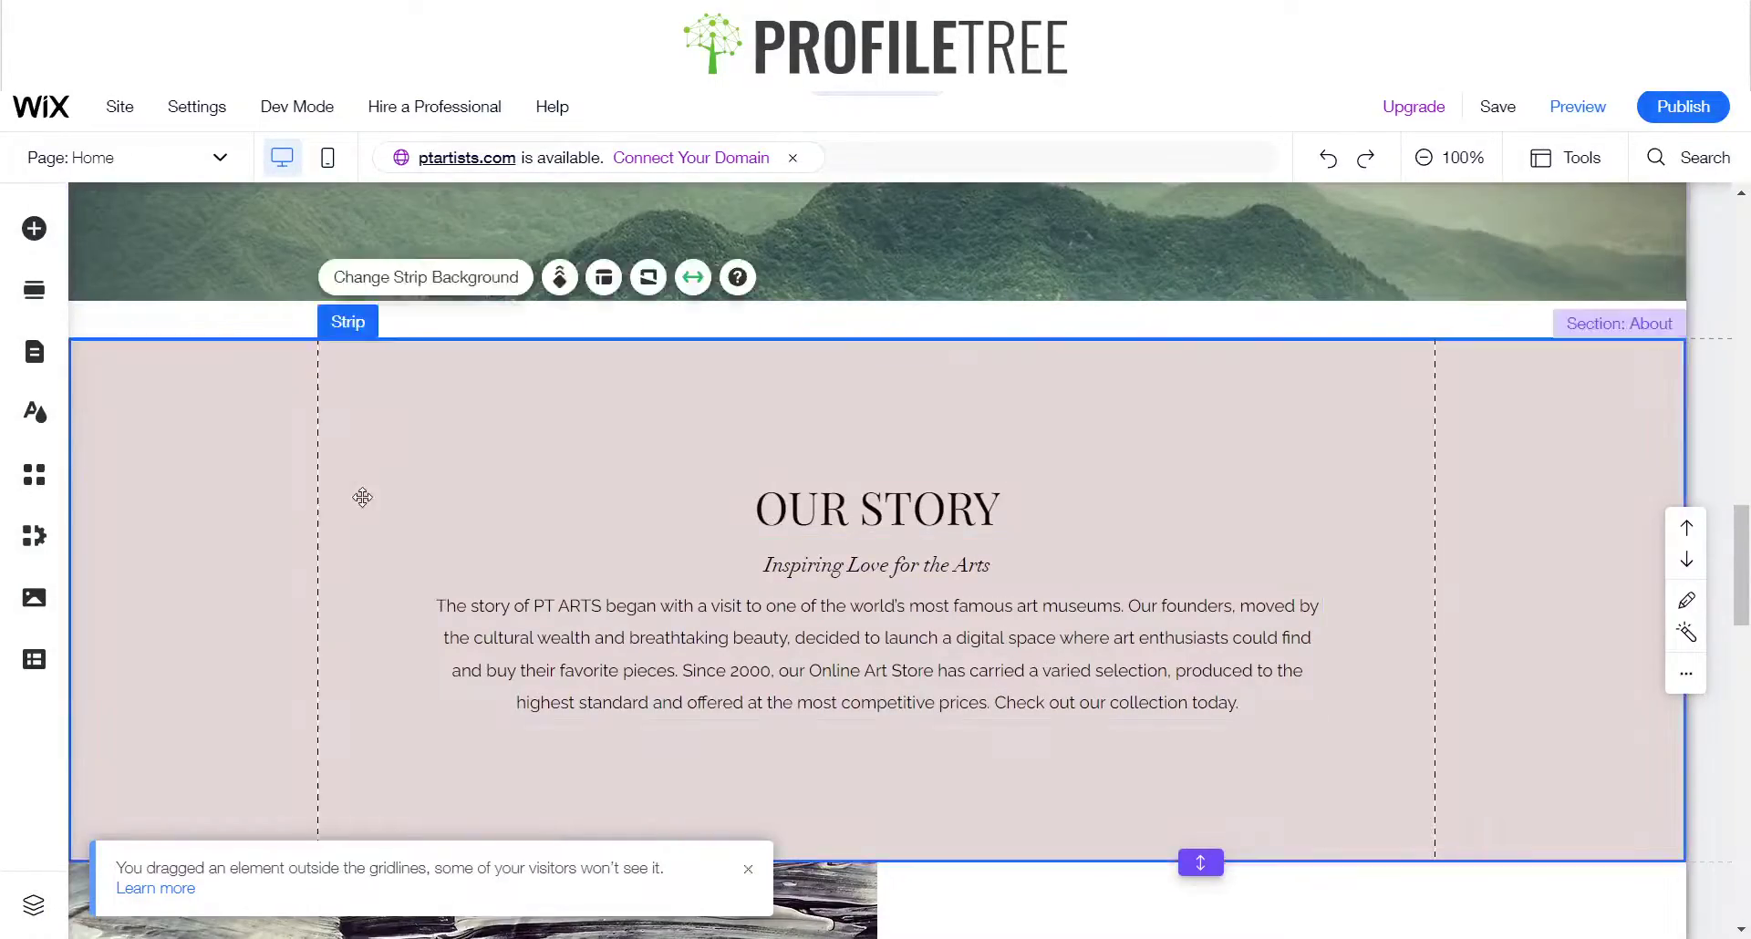
pyautogui.click(562, 282)
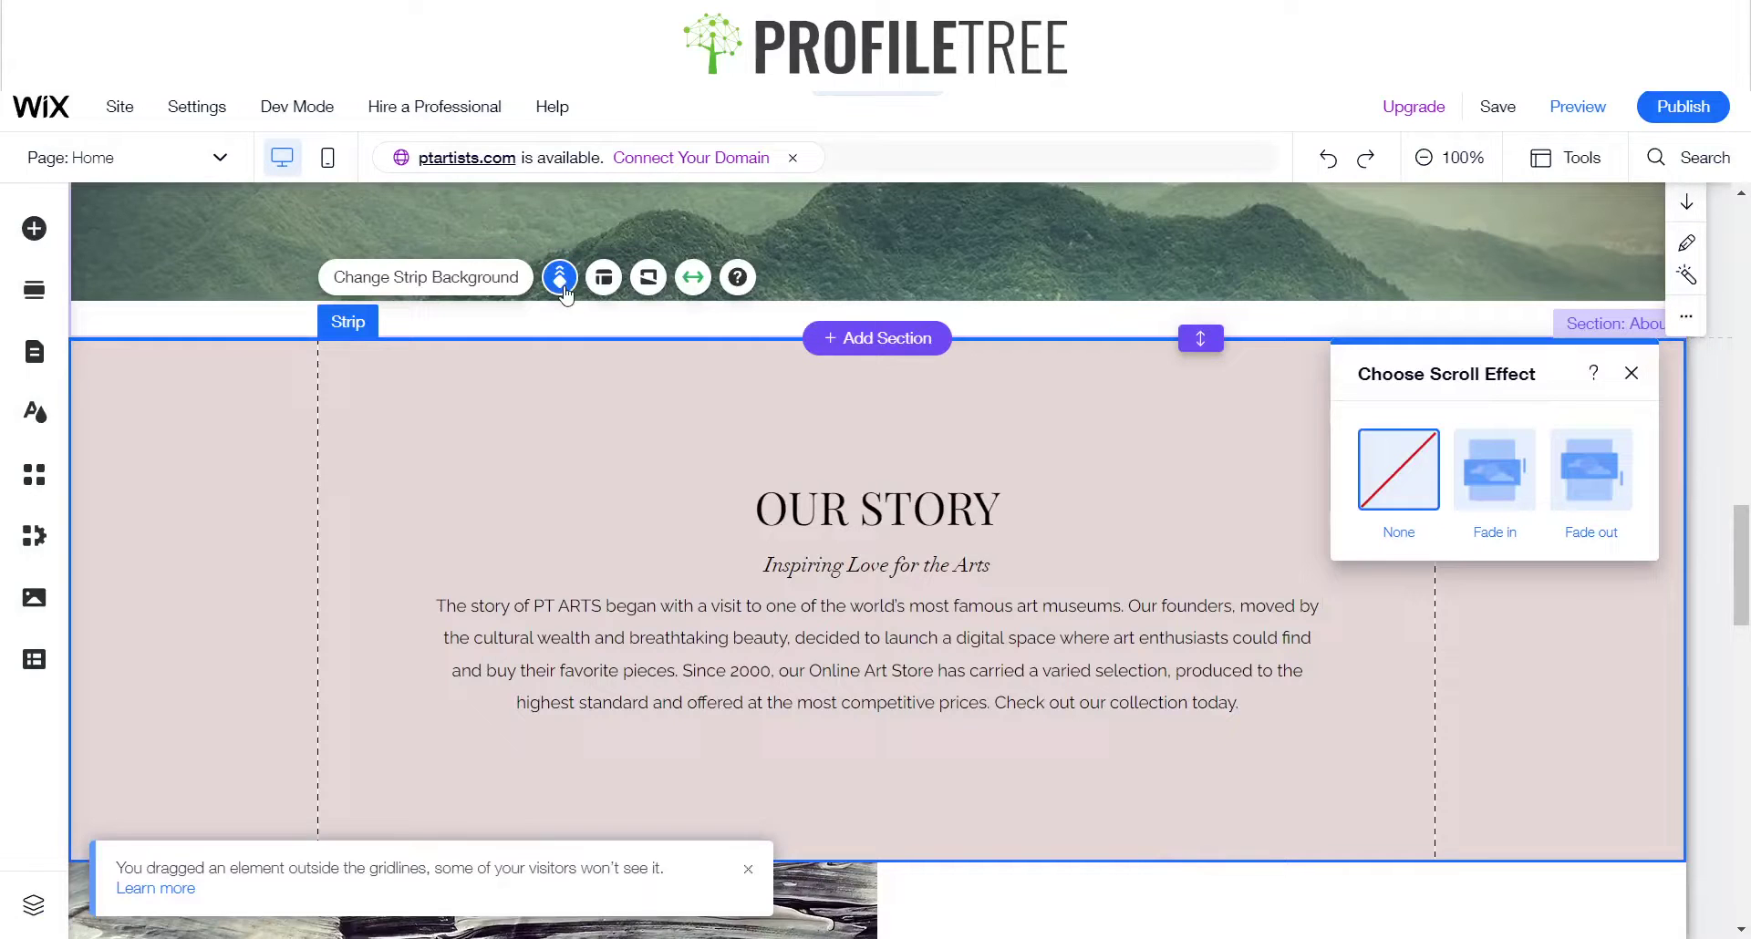
pyautogui.click(1487, 496)
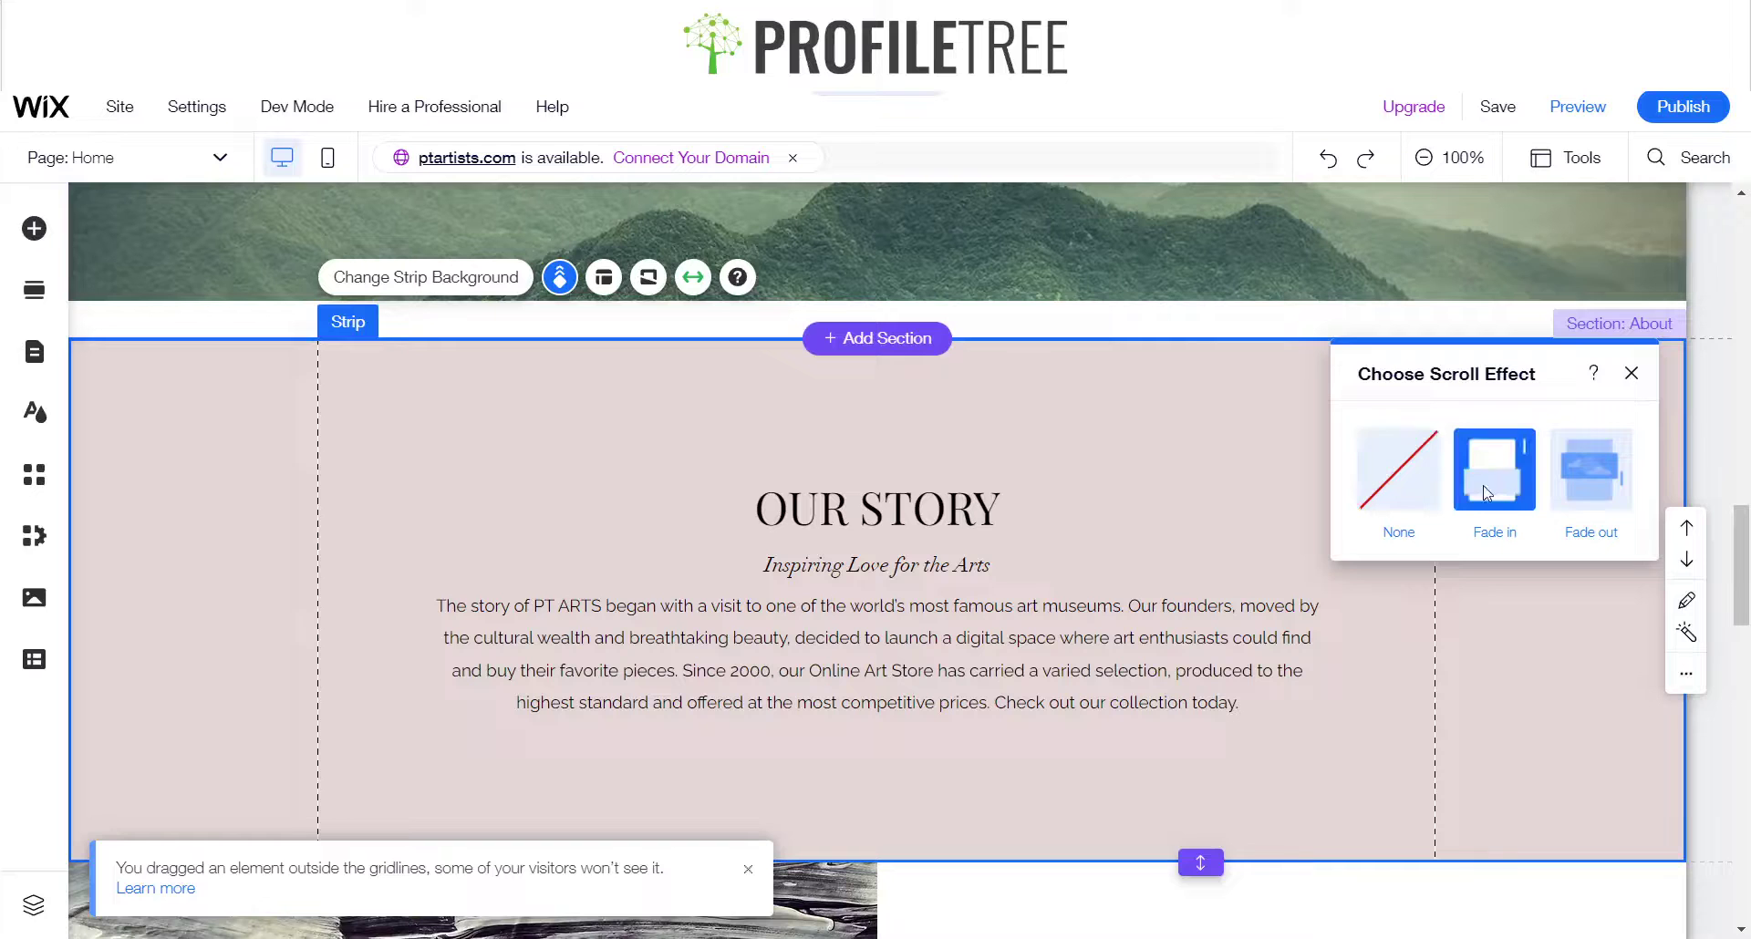
# Preview the site and scroll past Our Story to watch its Fade In effect
pyautogui.click(1570, 107)
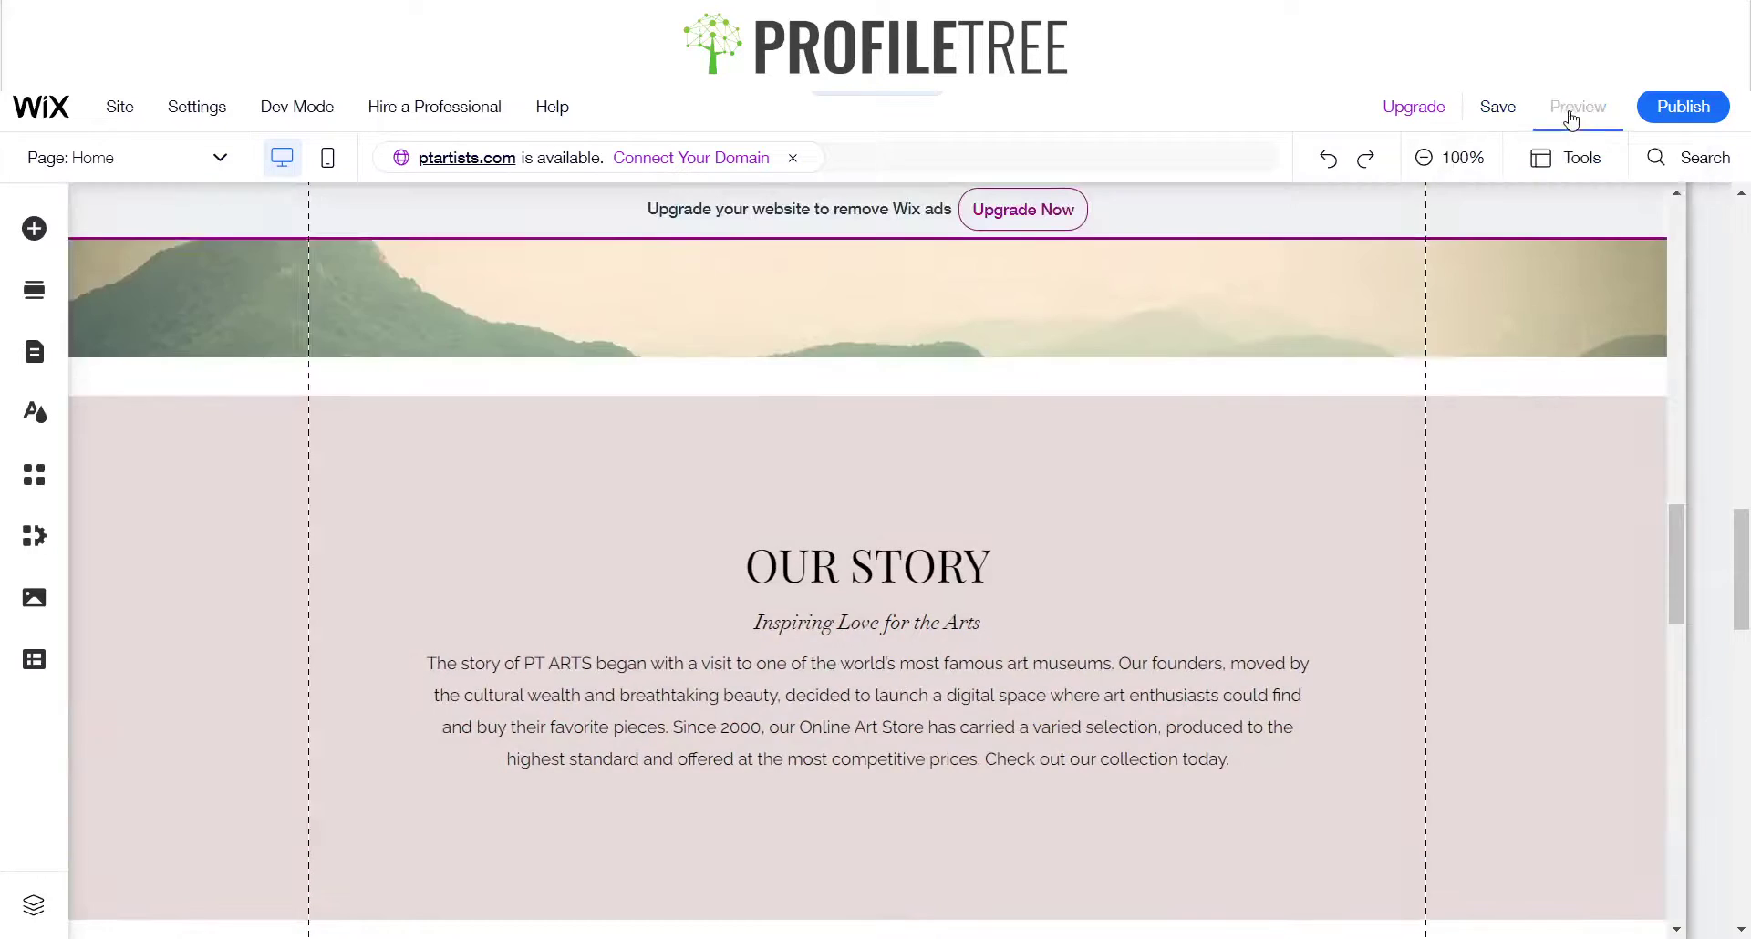
pyautogui.scroll(3, 1304, 496)
pyautogui.scroll(-5, 1305, 496)
pyautogui.scroll(-2, 1309, 504)
pyautogui.scroll(3, 1308, 503)
pyautogui.scroll(-3, 1309, 504)
pyautogui.scroll(1, 1308, 503)
pyautogui.scroll(2, 1306, 501)
pyautogui.scroll(-3, 1306, 501)
pyautogui.scroll(4, 1306, 501)
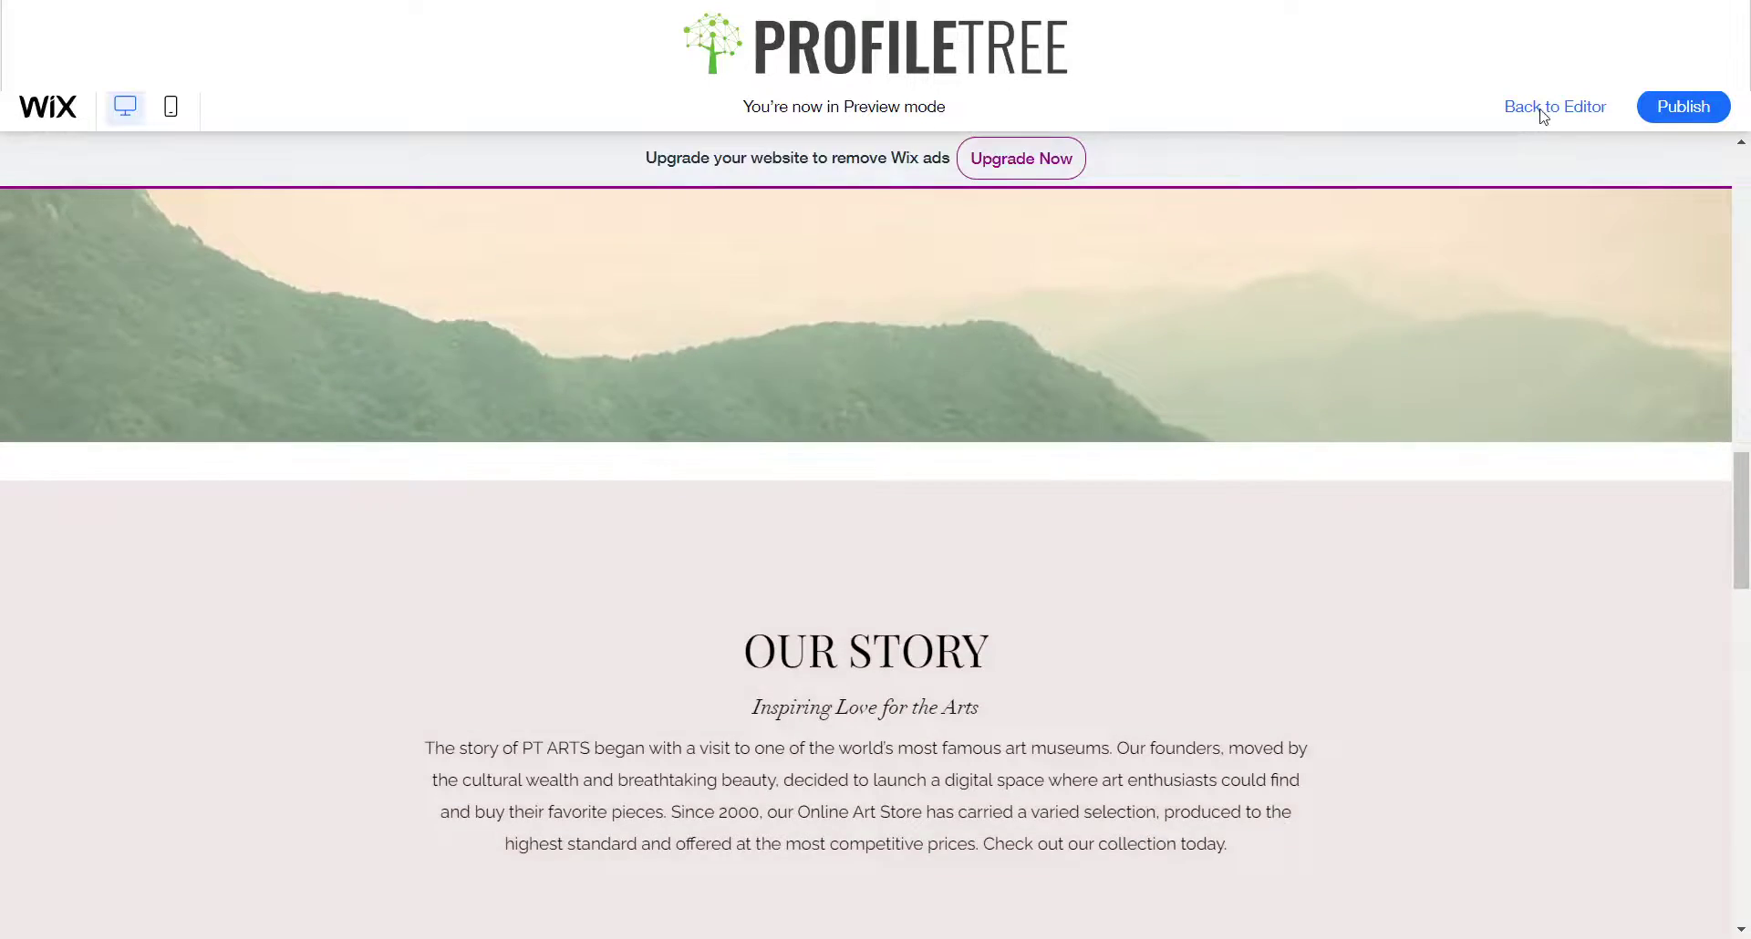
# Return to the editor and scroll up the page canvas
pyautogui.click(1541, 108)
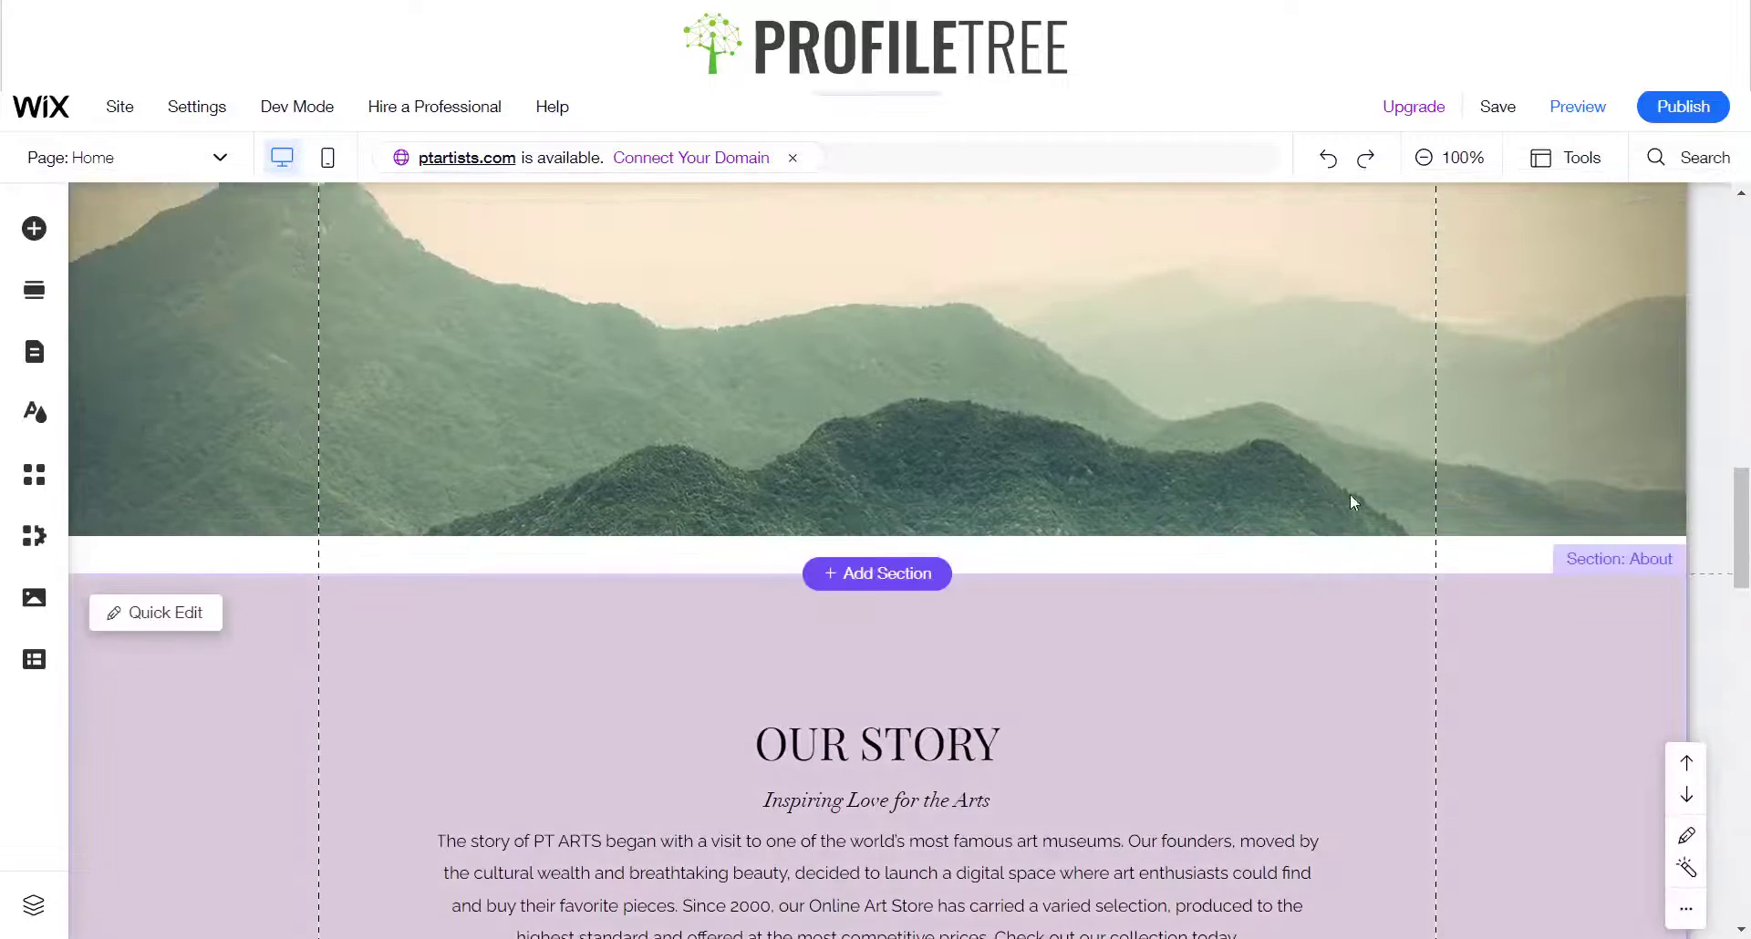
pyautogui.scroll(2, 1352, 501)
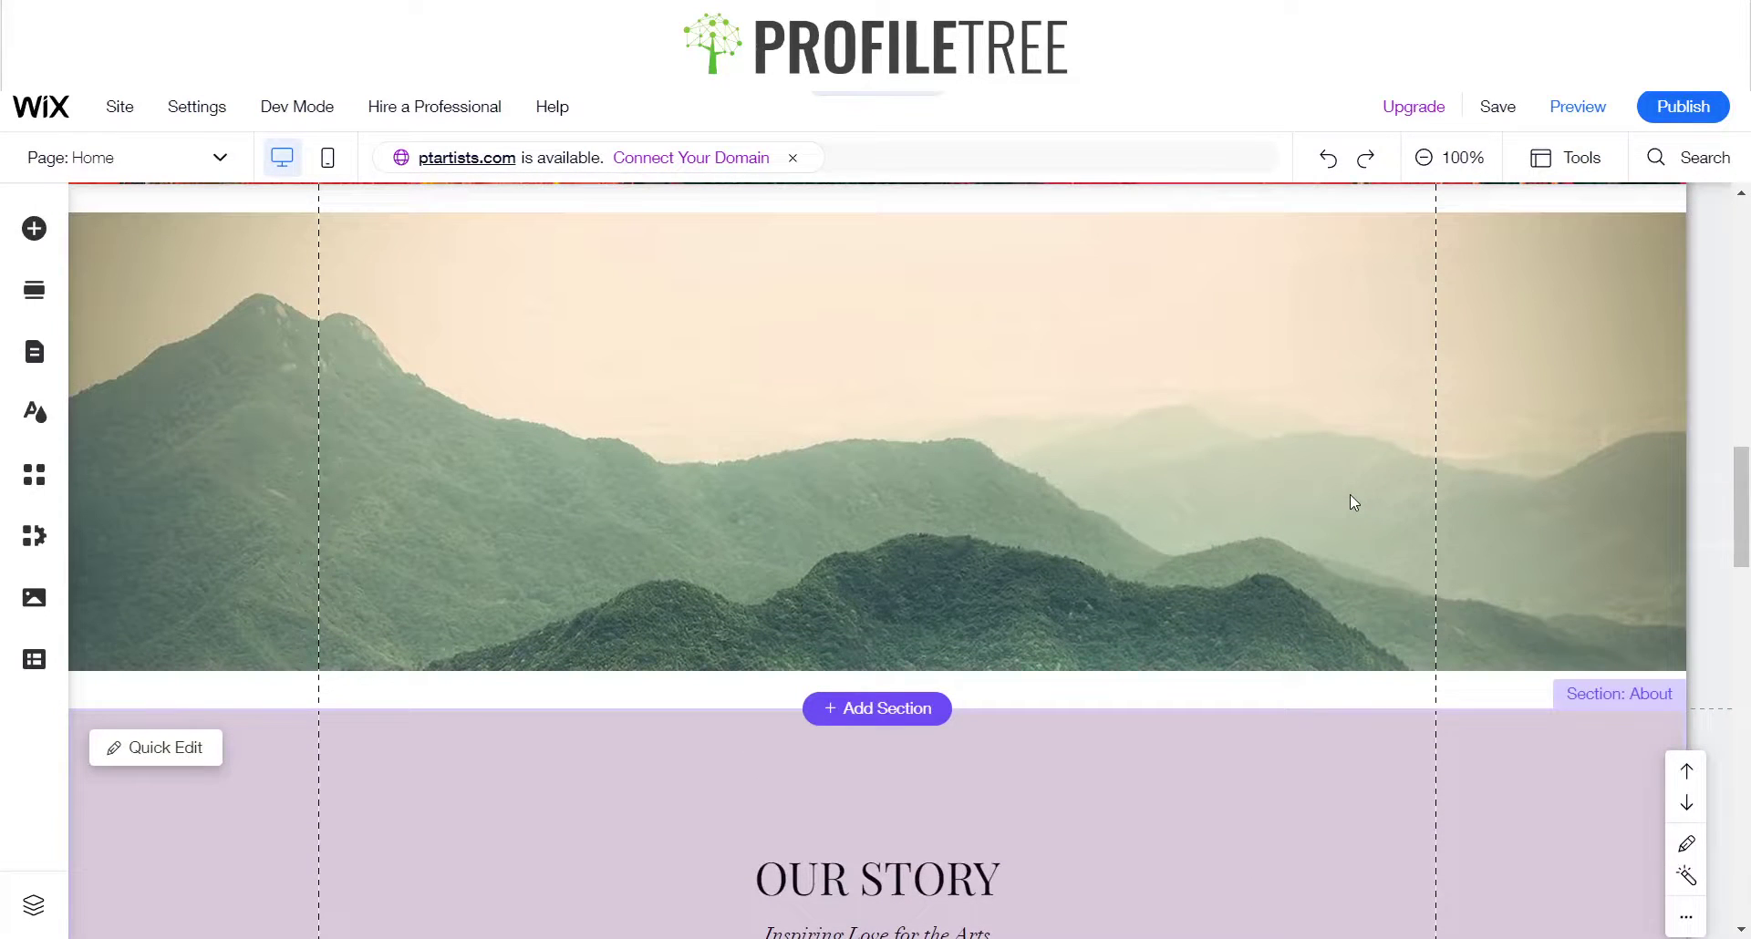
pyautogui.scroll(2, 1353, 502)
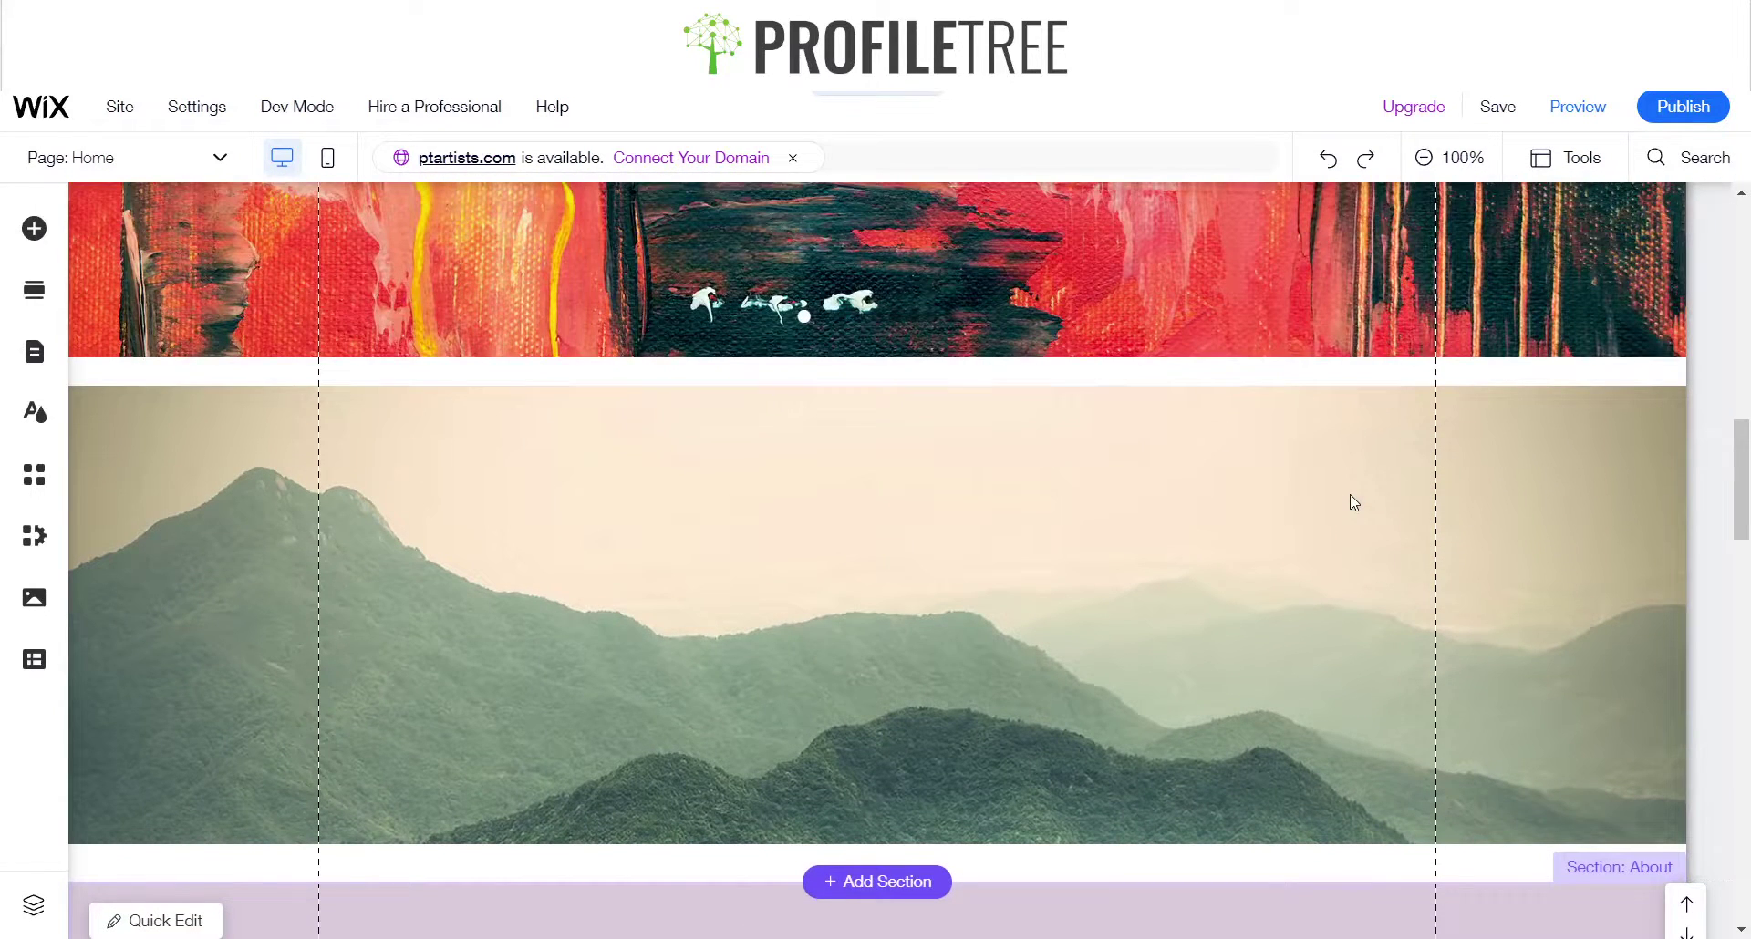